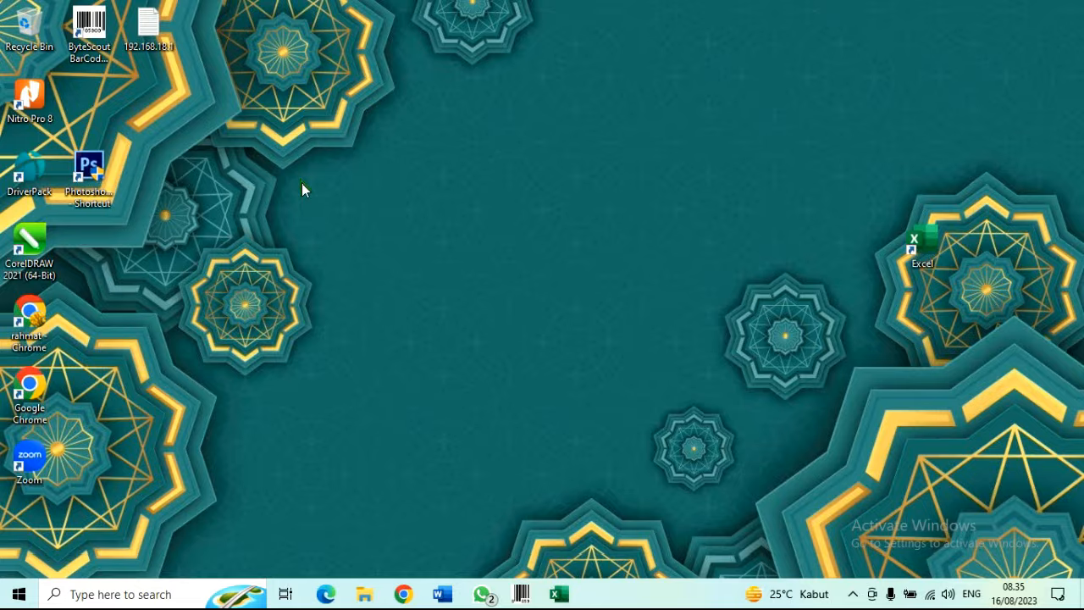
Open Chrome with the KKRA/IGRA profile and log in to SIMPATIKA with the saved credentials
{"action": "left_click", "coordinate": [405, 595]}
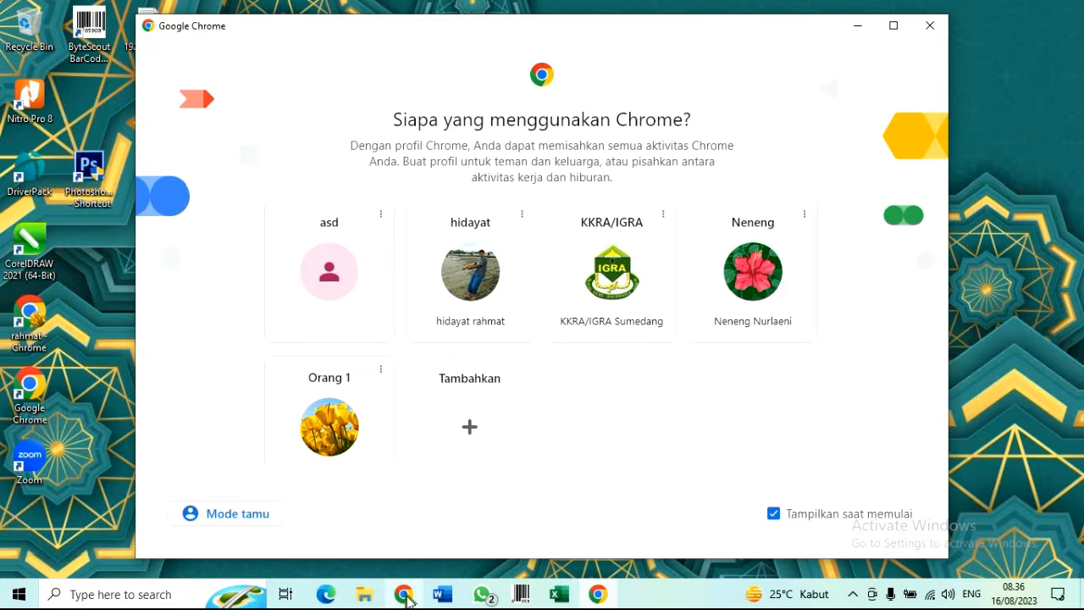
{"action": "left_click", "coordinate": [610, 288]}
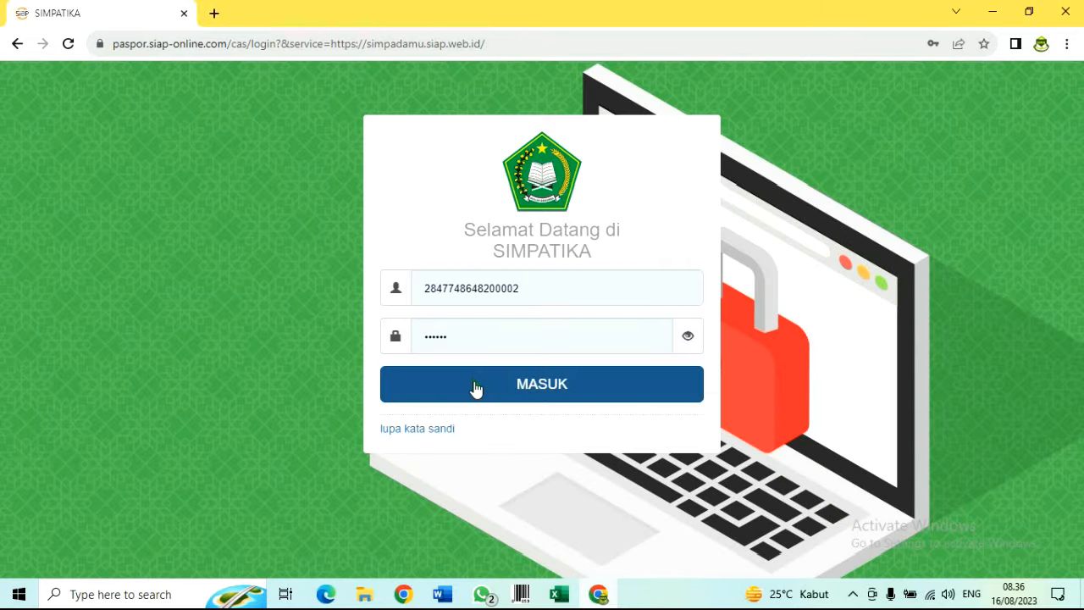
{"action": "left_click", "coordinate": [476, 388]}
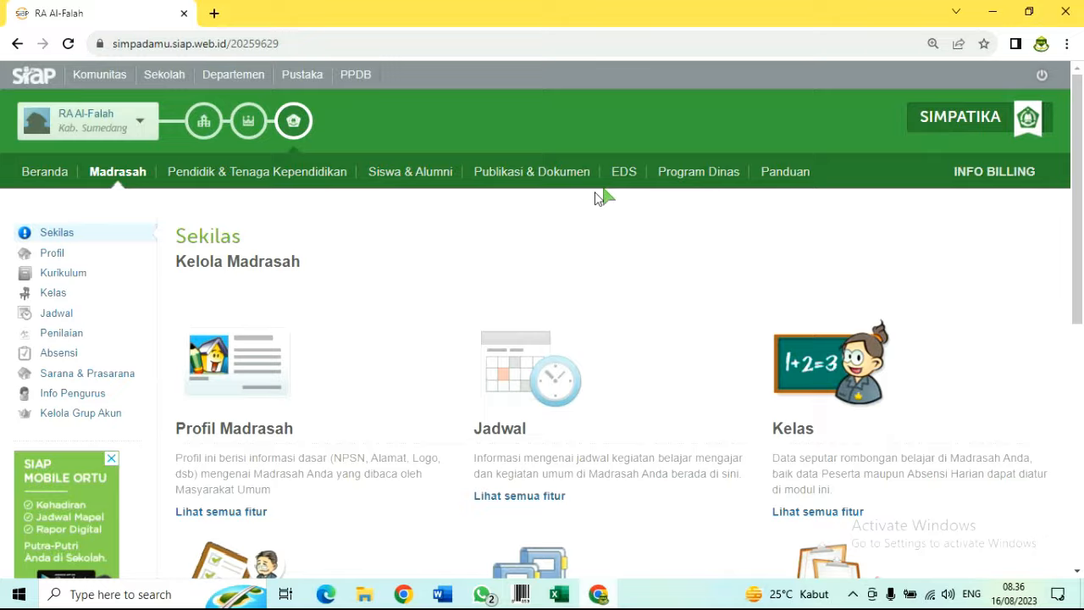
Open the madrasah's curriculum subject list, dismissing the BSU notice, and display the Kurikulum 2013 subjects
{"action": "left_click", "coordinate": [48, 279]}
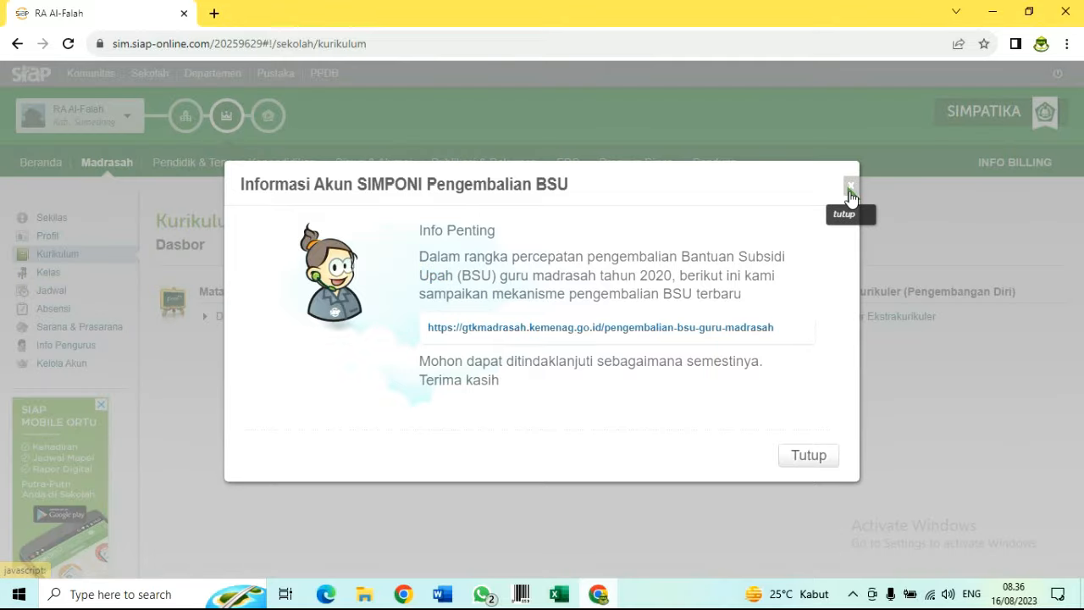
{"action": "left_click", "coordinate": [850, 190]}
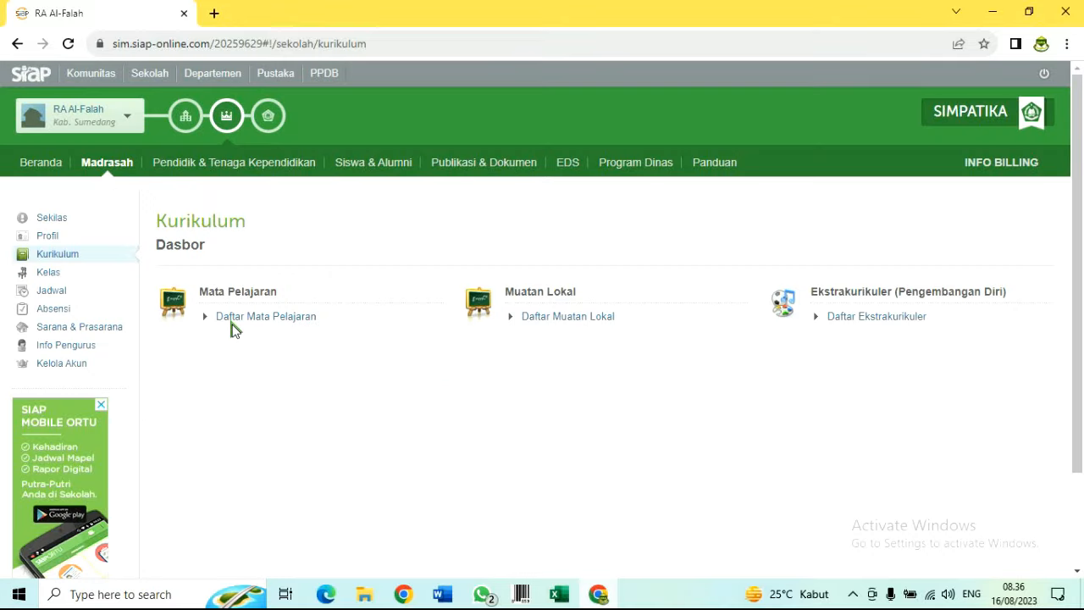
{"action": "left_click", "coordinate": [251, 322]}
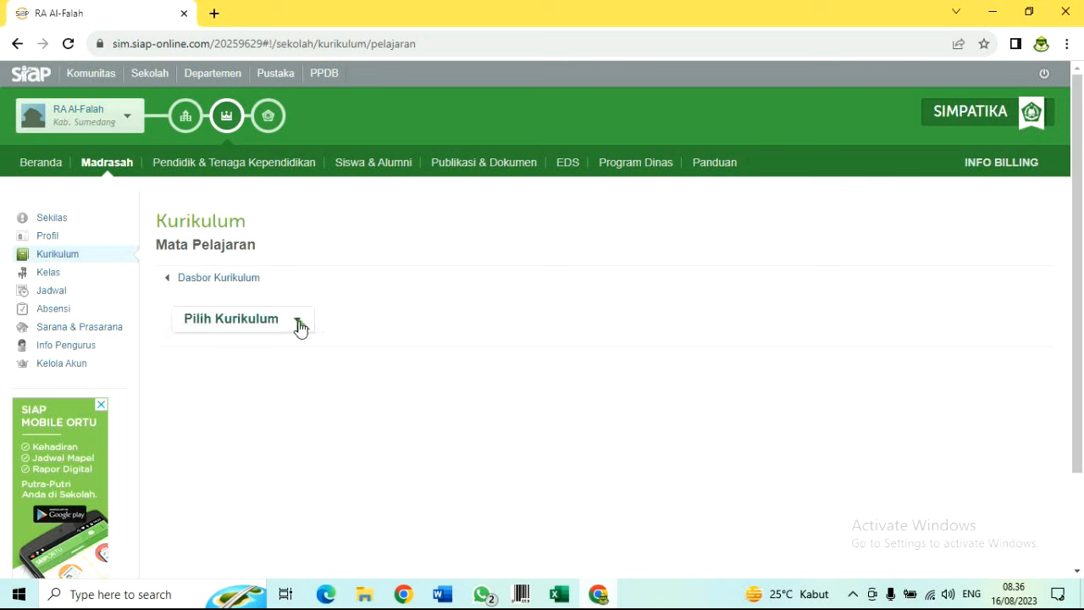
{"action": "left_click", "coordinate": [300, 328]}
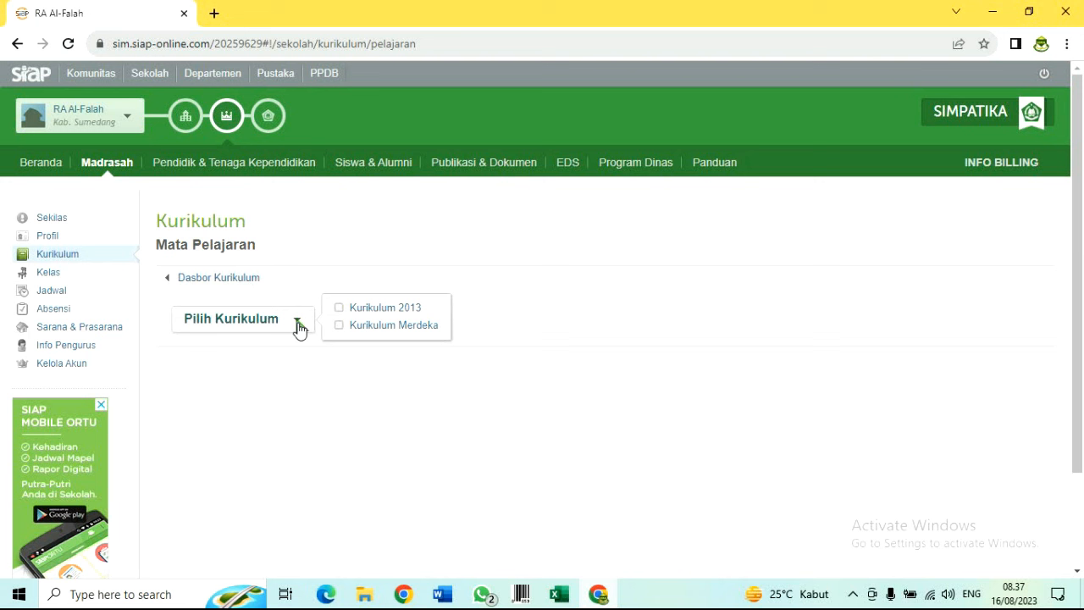
{"action": "left_click", "coordinate": [338, 308]}
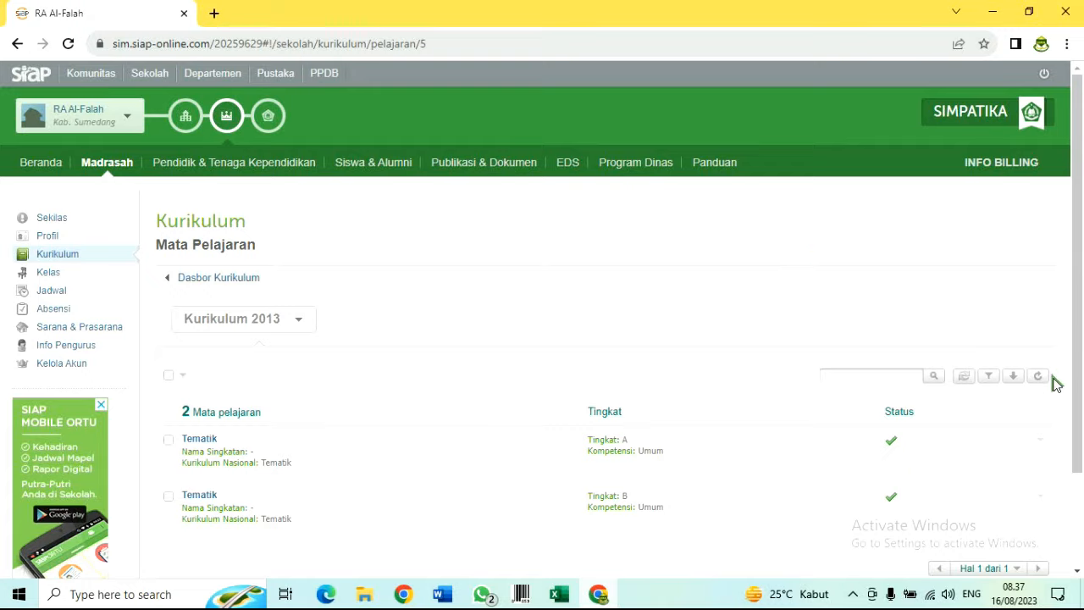
Synchronize the Kurikulum 2013 subjects for Tingkat B and save the result
{"action": "left_click", "coordinate": [964, 377]}
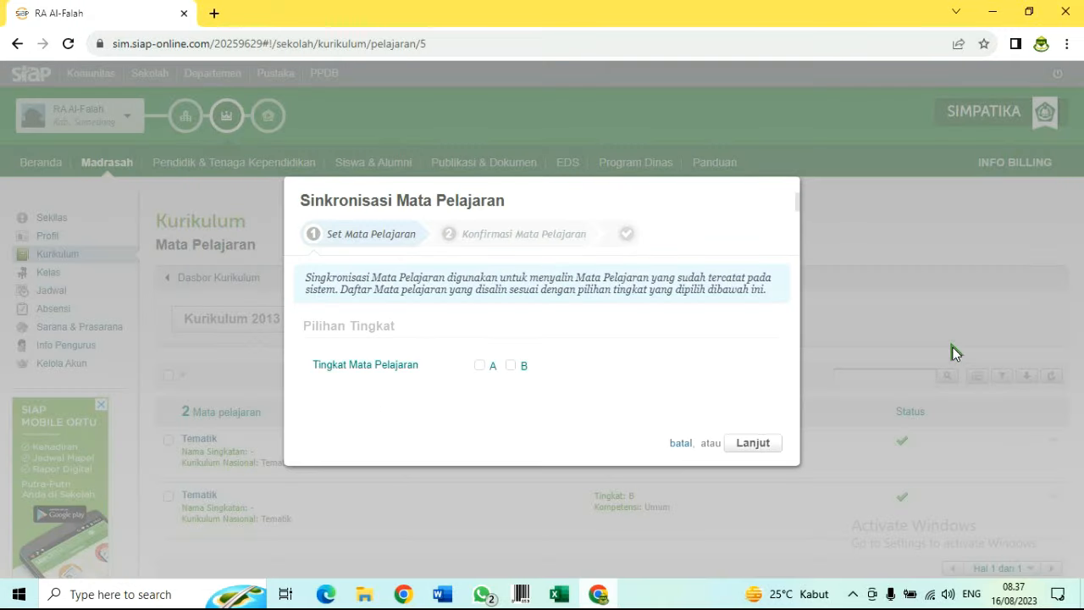
{"action": "left_click", "coordinate": [681, 442]}
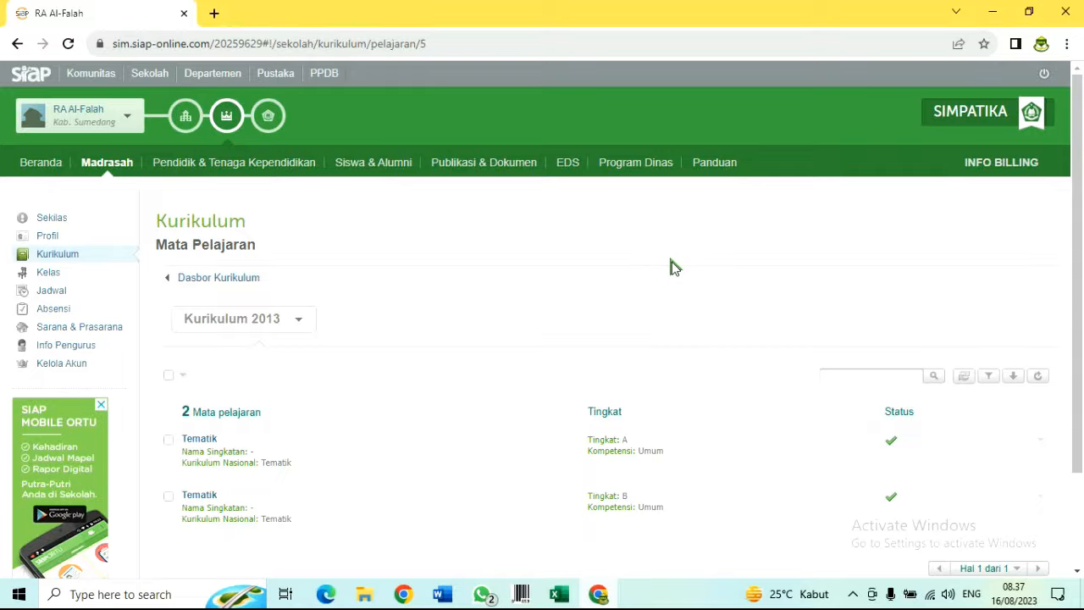
{"action": "left_click", "coordinate": [963, 376]}
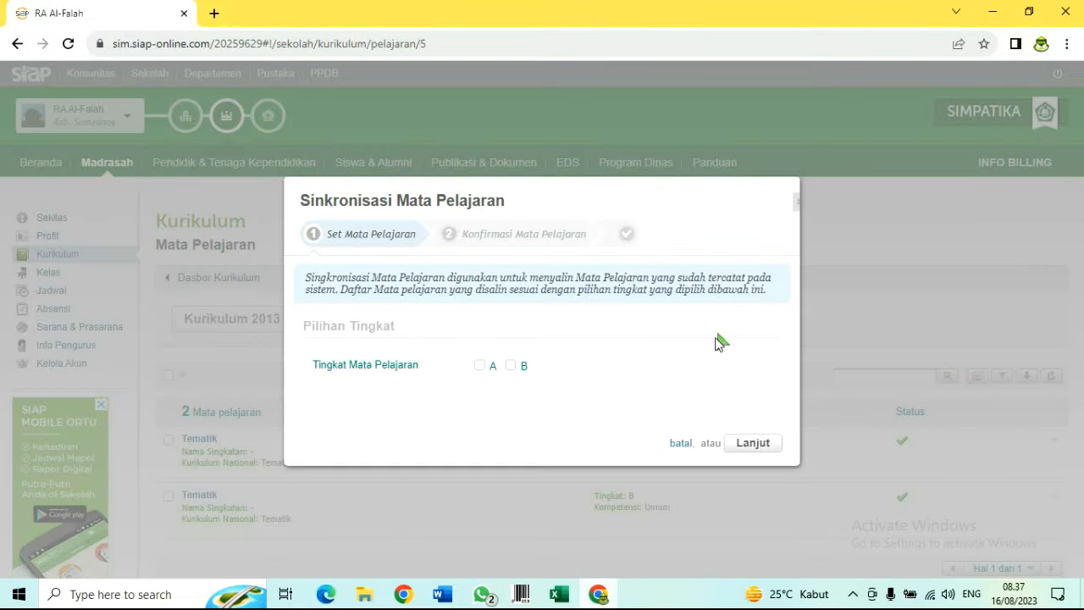
{"action": "left_click", "coordinate": [513, 364]}
{"action": "left_click", "coordinate": [756, 444]}
{"action": "left_click", "coordinate": [756, 406]}
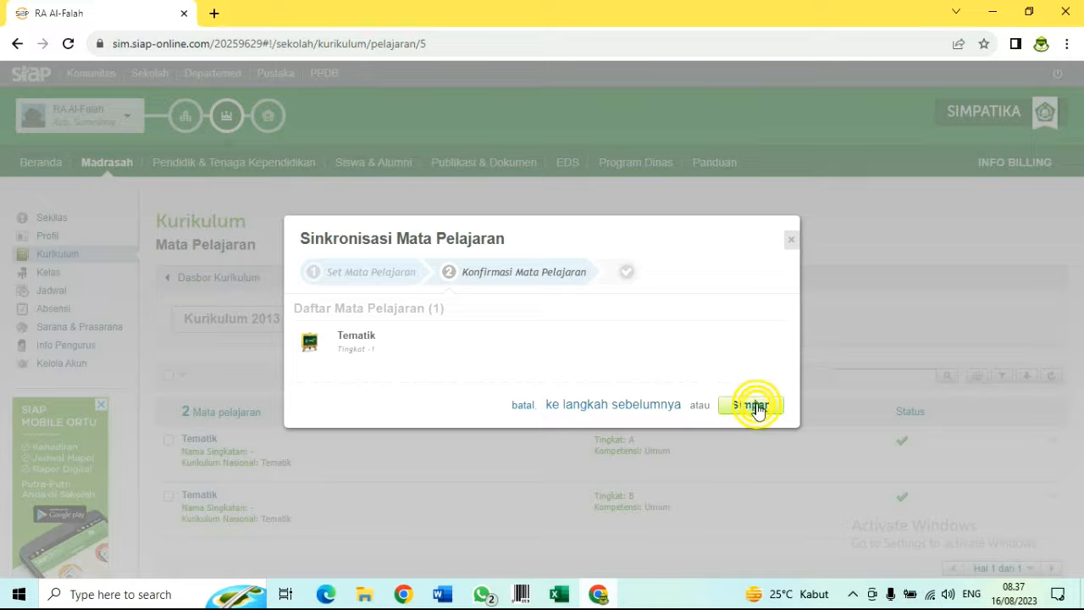
{"action": "left_click", "coordinate": [758, 430]}
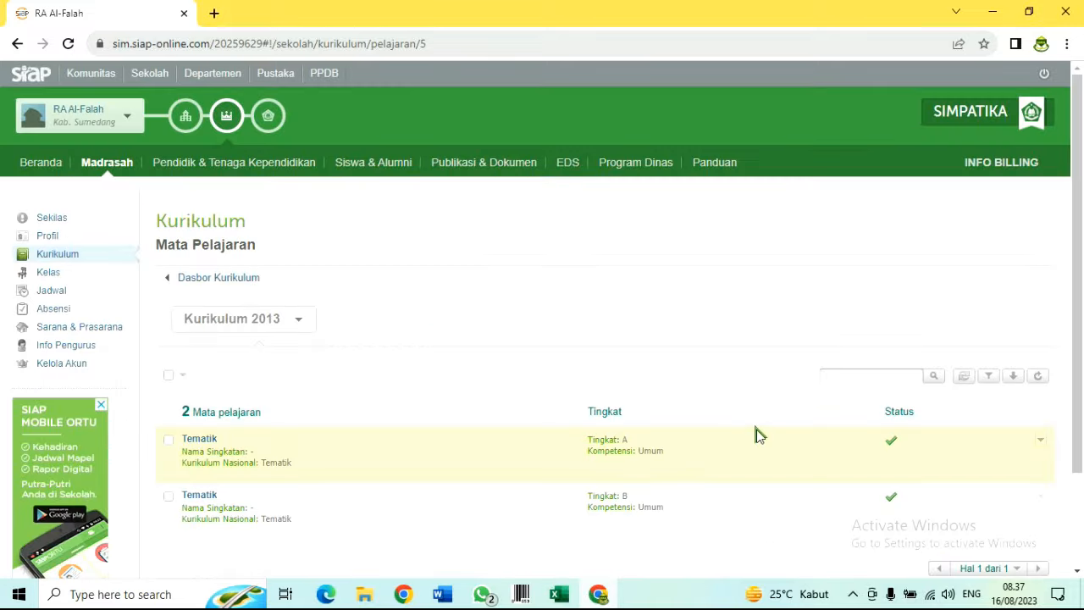
Switch to Kurikulum Merdeka and synchronize its Tematik and P5-PPRA subjects for Tingkat A
{"action": "left_click", "coordinate": [310, 325]}
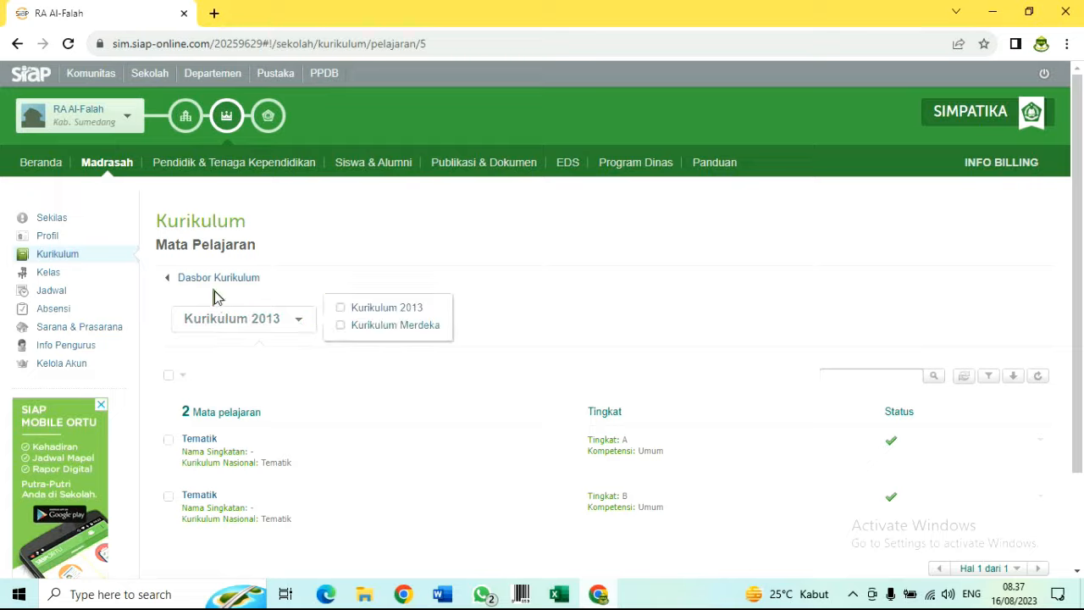
{"action": "left_click", "coordinate": [360, 329]}
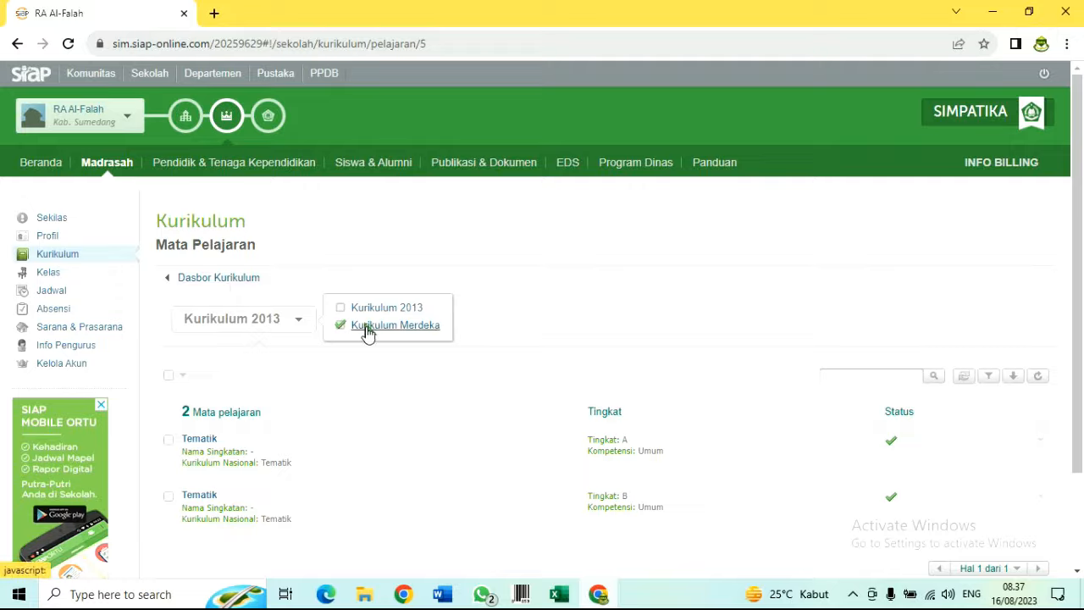
{"action": "left_click", "coordinate": [366, 331]}
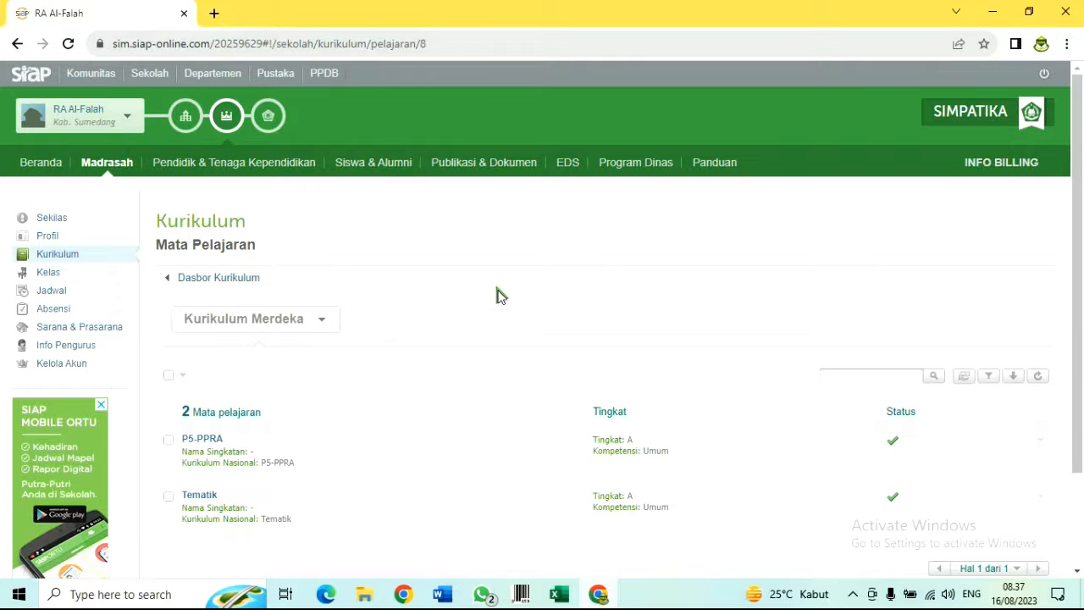
{"action": "scroll", "coordinate": [694, 303], "scroll_direction": "down", "scroll_amount": 1}
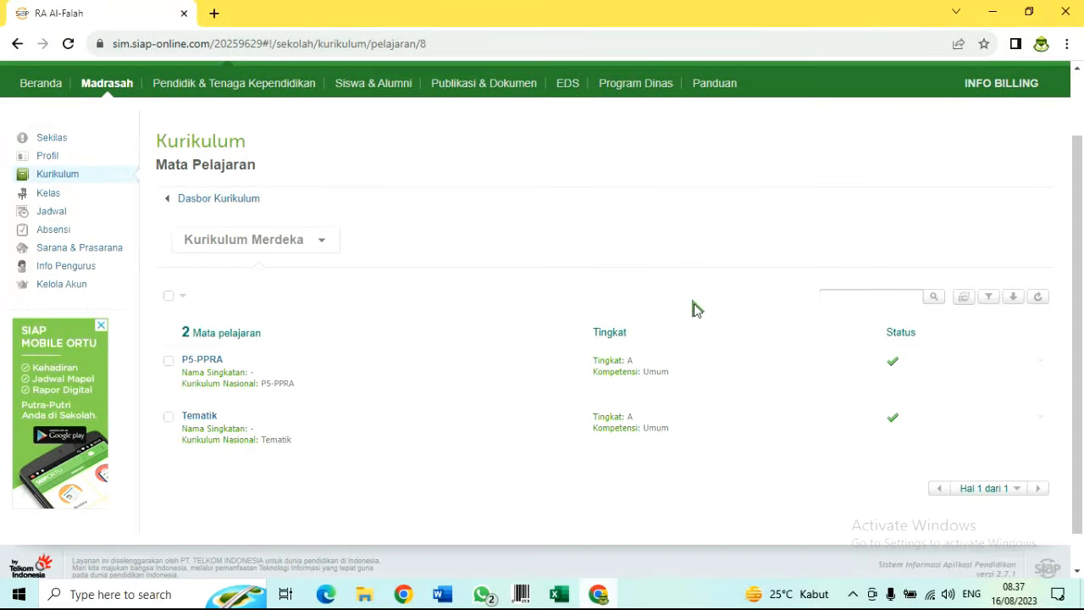
{"action": "left_click", "coordinate": [966, 297]}
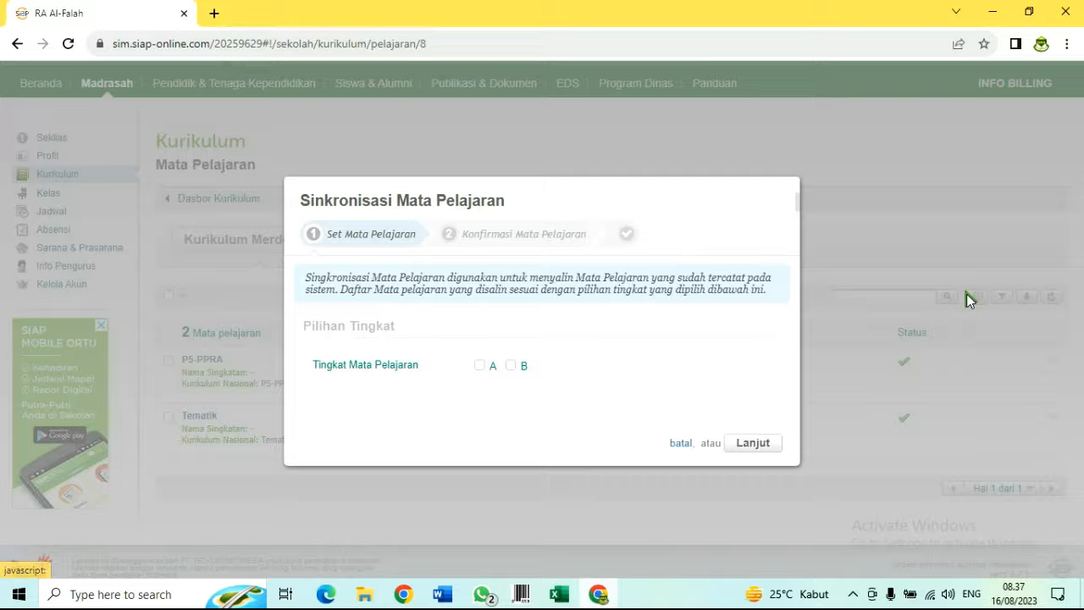
{"action": "left_click", "coordinate": [480, 366]}
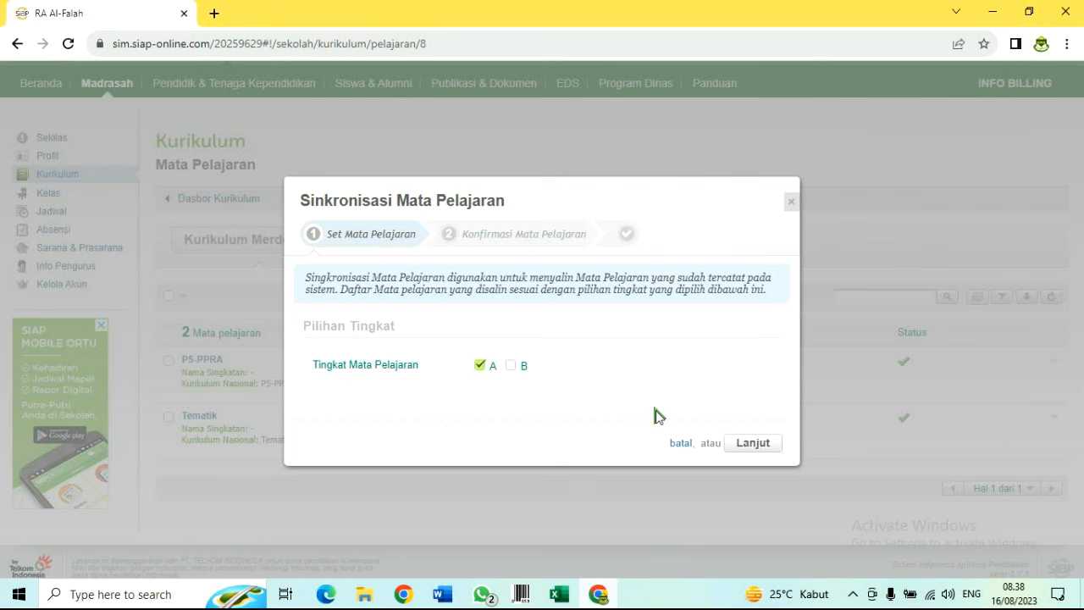
{"action": "left_click", "coordinate": [753, 445]}
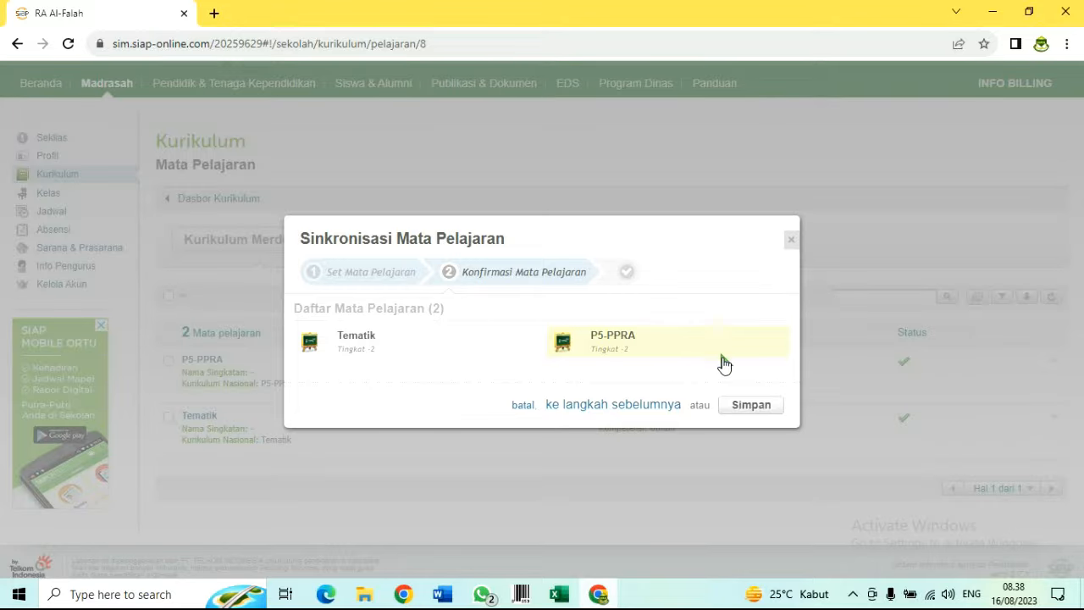
{"action": "left_click", "coordinate": [757, 408]}
{"action": "left_click", "coordinate": [760, 428]}
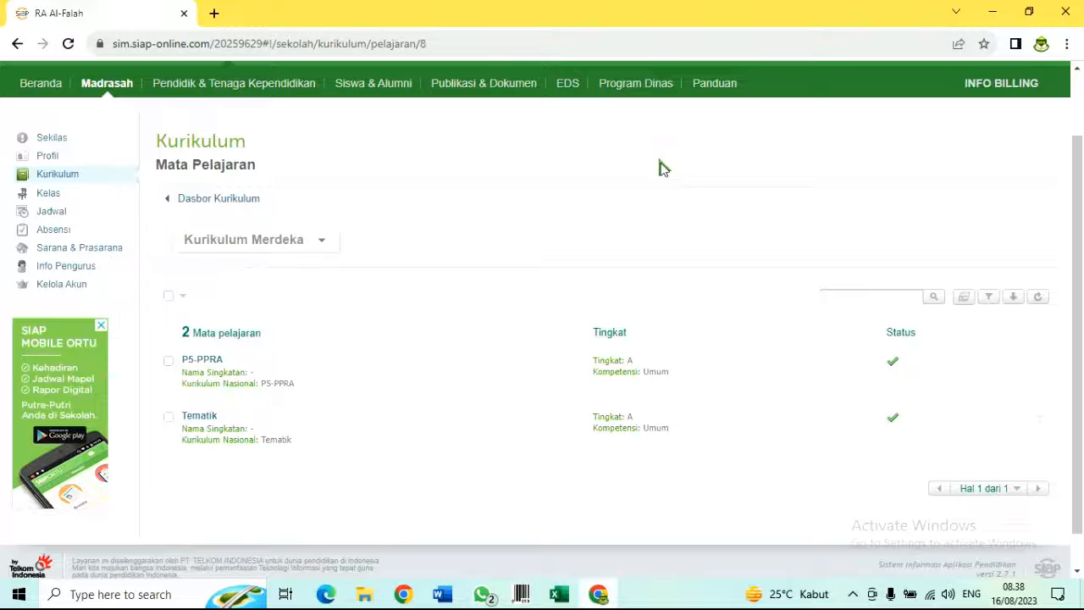
Review the subject levels listed under Kurikulum 2013 and under Kurikulum Merdeka
{"action": "left_click", "coordinate": [329, 243]}
{"action": "left_click", "coordinate": [422, 231]}
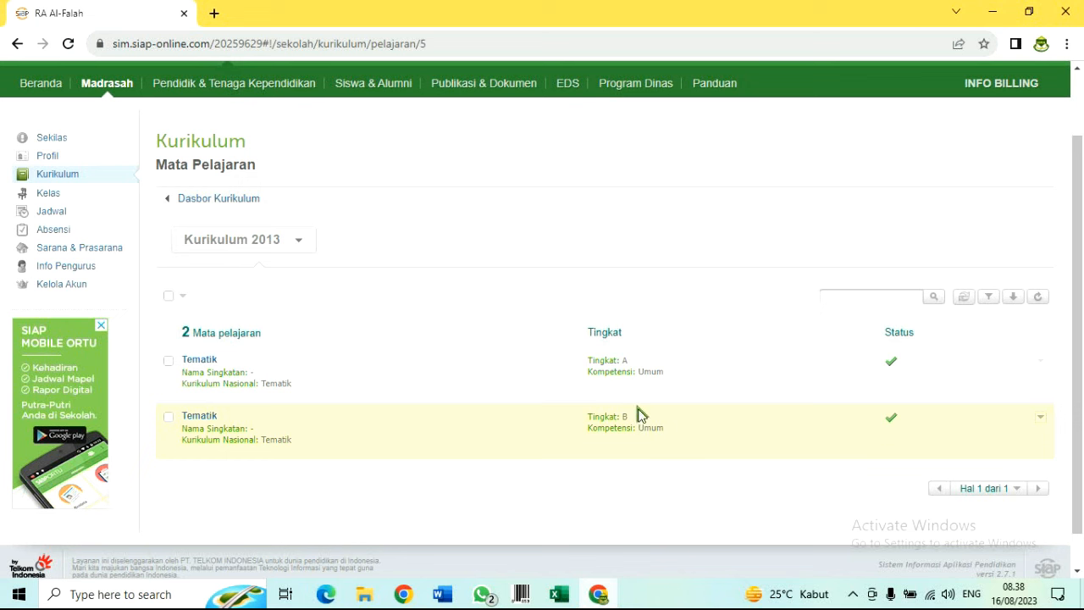
{"action": "left_click", "coordinate": [293, 241]}
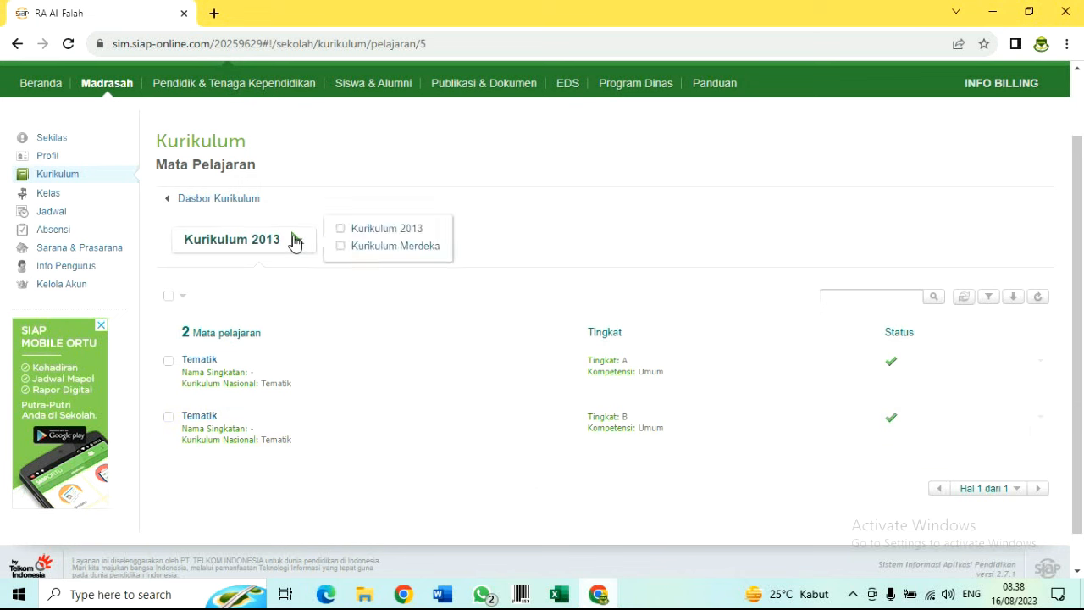
{"action": "left_click", "coordinate": [341, 251]}
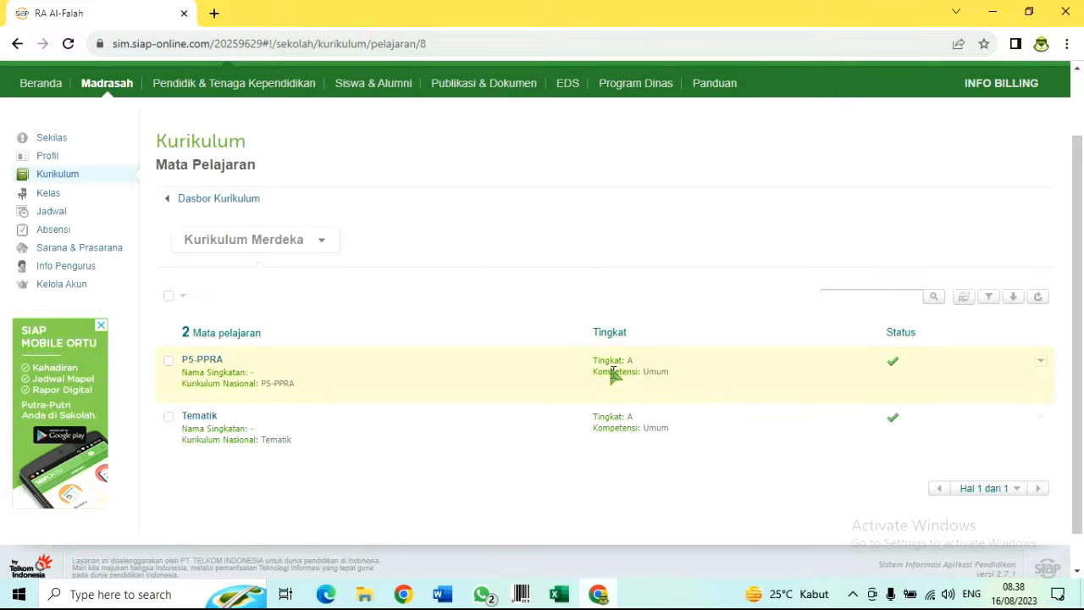
Delete the Tingkat A Tematik subject from Kurikulum 2013 and check the actions available for it
{"action": "left_click", "coordinate": [320, 241]}
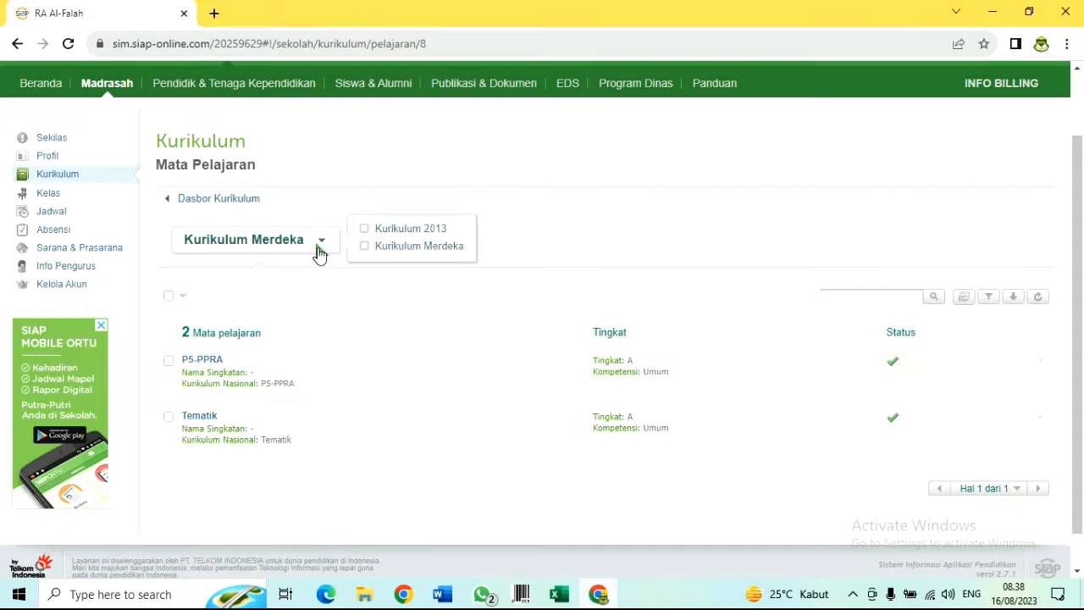
{"action": "left_click", "coordinate": [394, 229]}
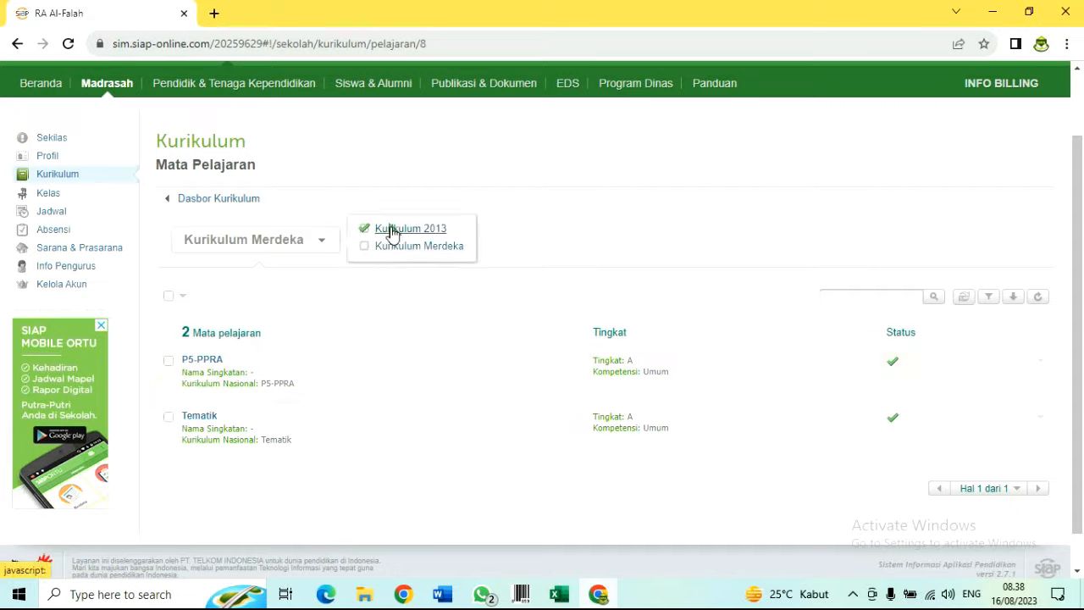
{"action": "left_click", "coordinate": [168, 416]}
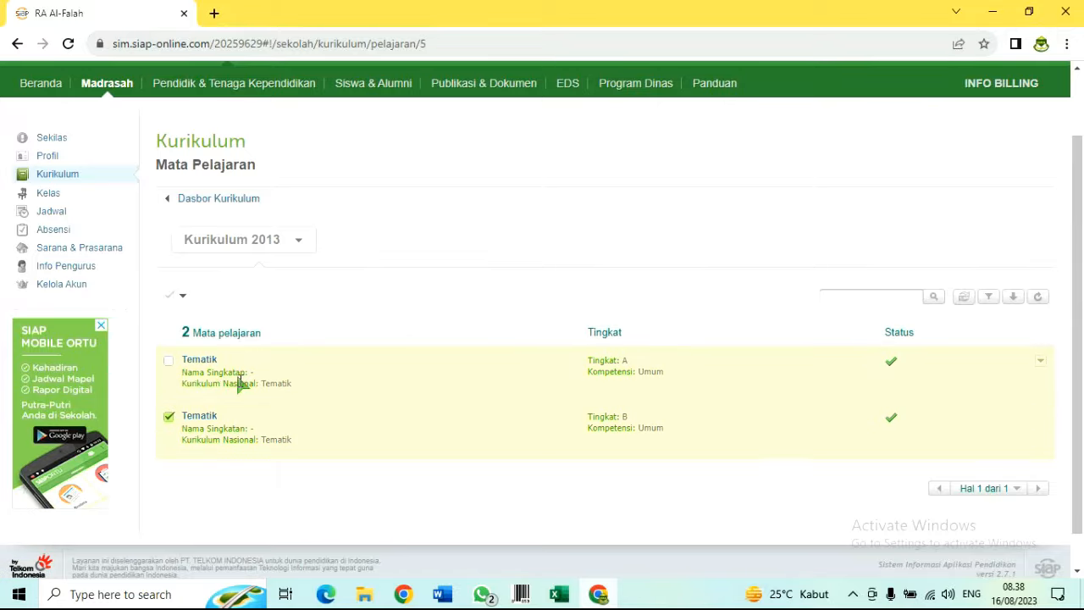
{"action": "left_click", "coordinate": [169, 360]}
{"action": "left_click", "coordinate": [169, 416]}
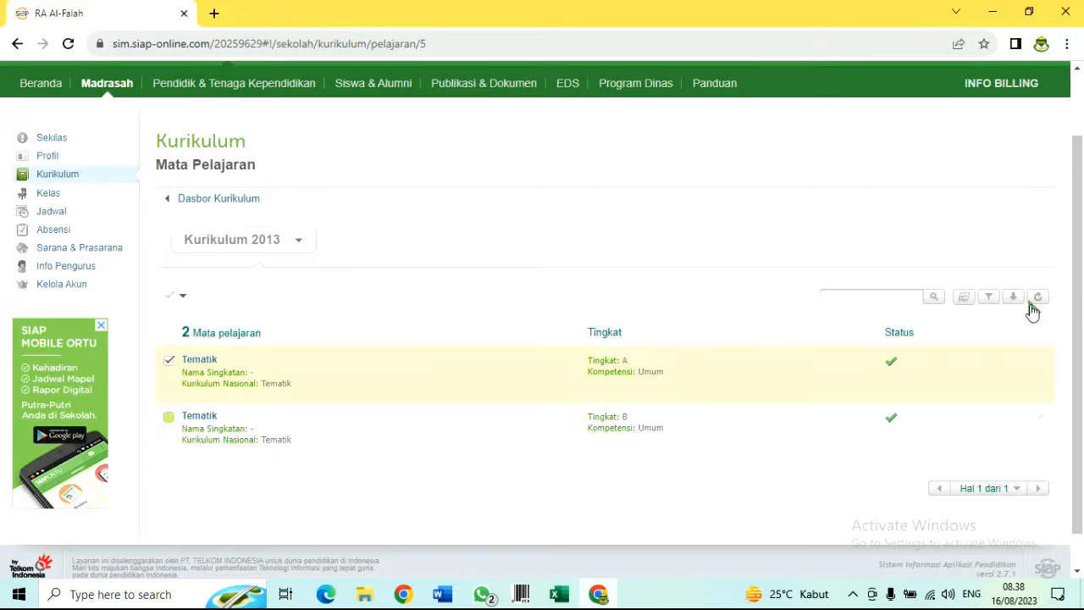
{"action": "left_click", "coordinate": [184, 297]}
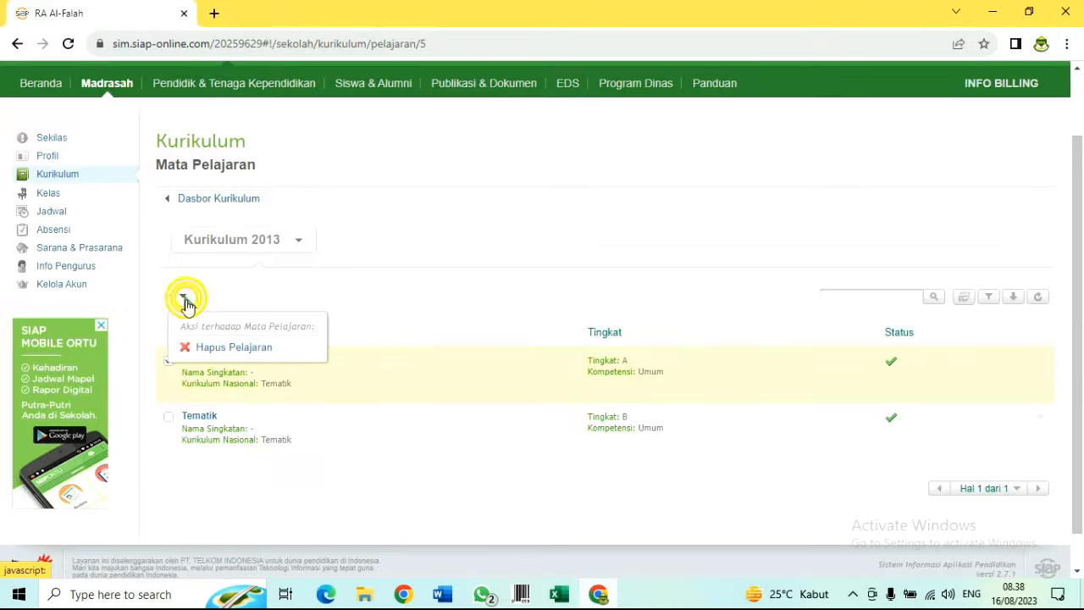
{"action": "left_click", "coordinate": [207, 347]}
{"action": "left_click", "coordinate": [468, 375]}
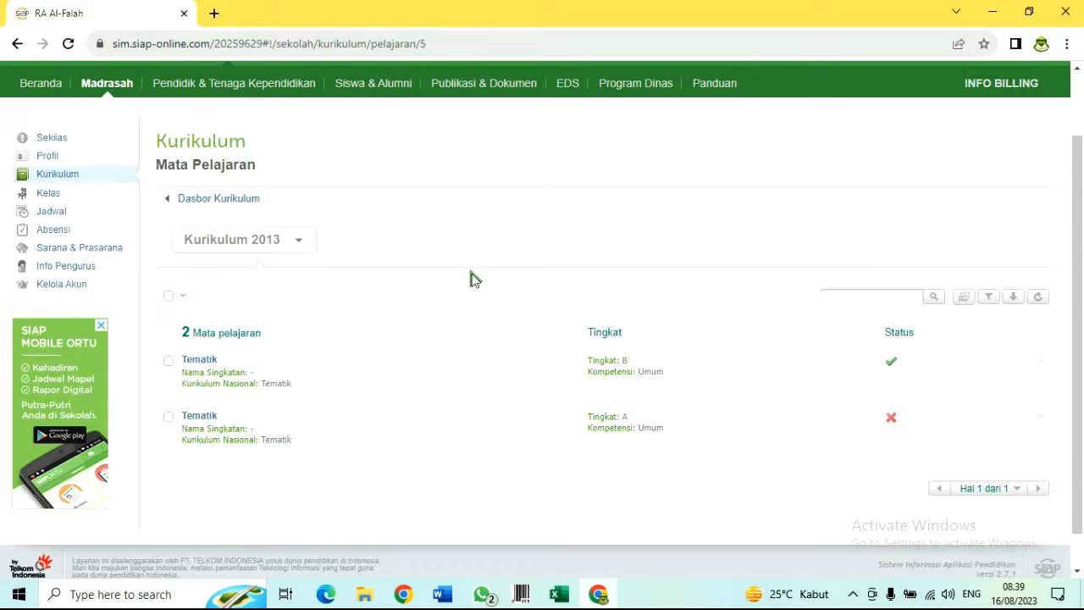
{"action": "left_click", "coordinate": [1040, 421]}
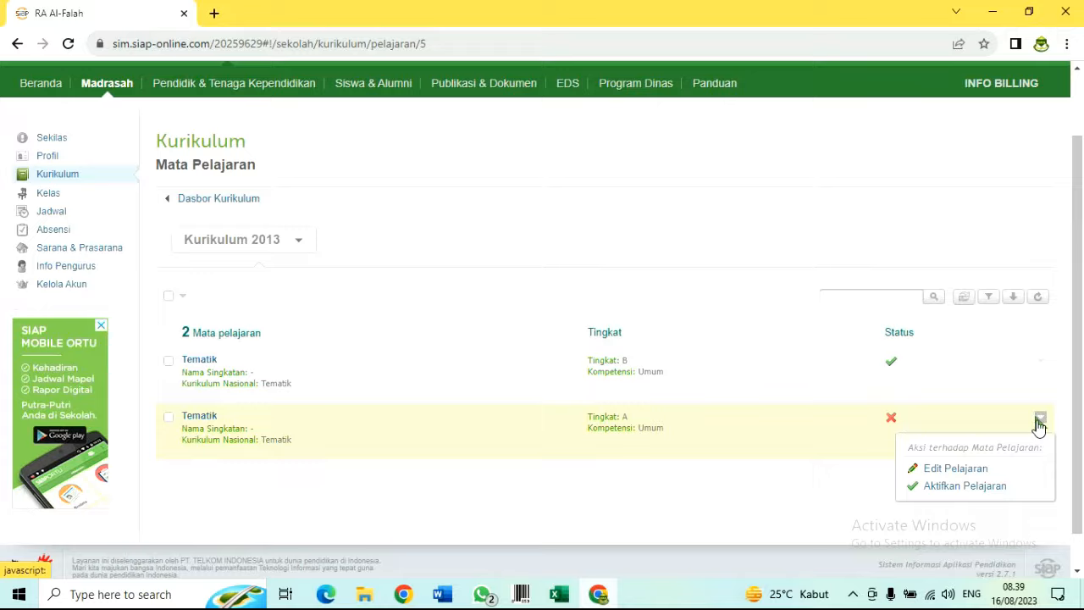
Open the weekly class schedule and choose Kelas Bulan from Tingkat A
{"action": "left_click", "coordinate": [53, 212]}
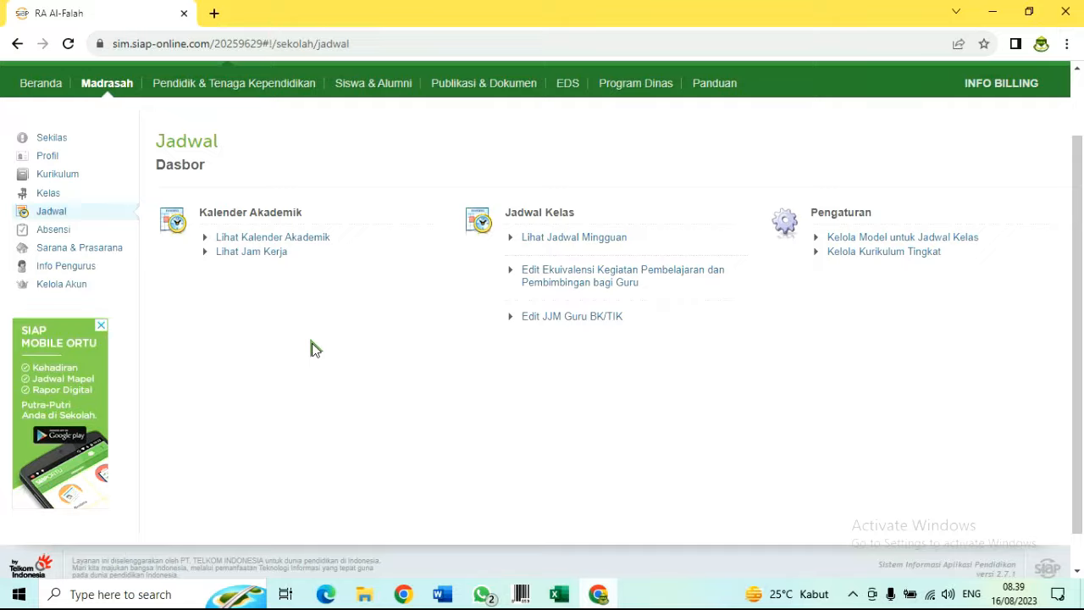
{"action": "left_click", "coordinate": [553, 241]}
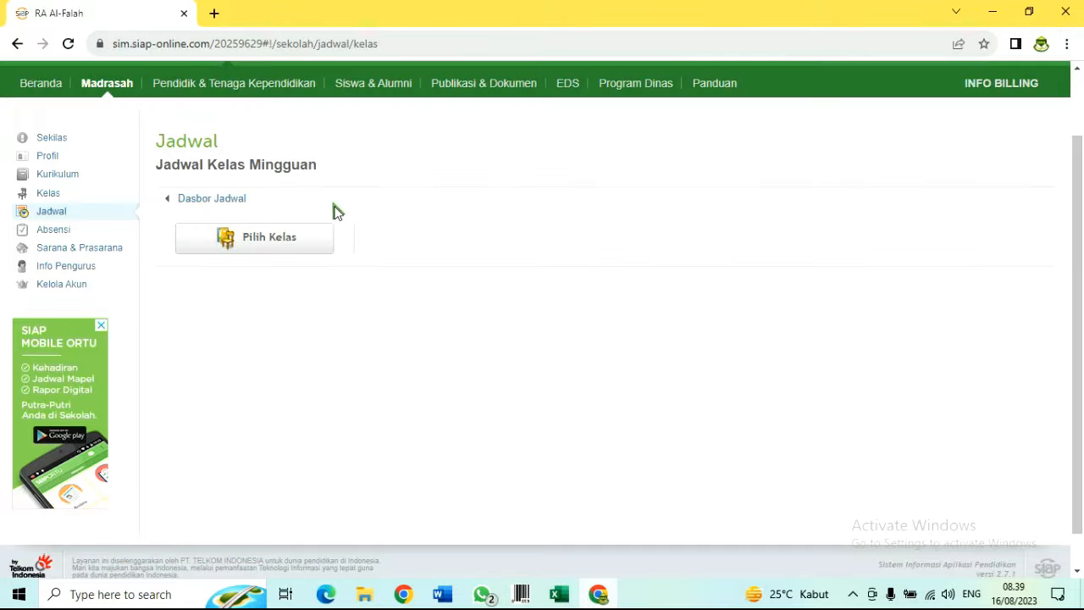
{"action": "left_click", "coordinate": [306, 242]}
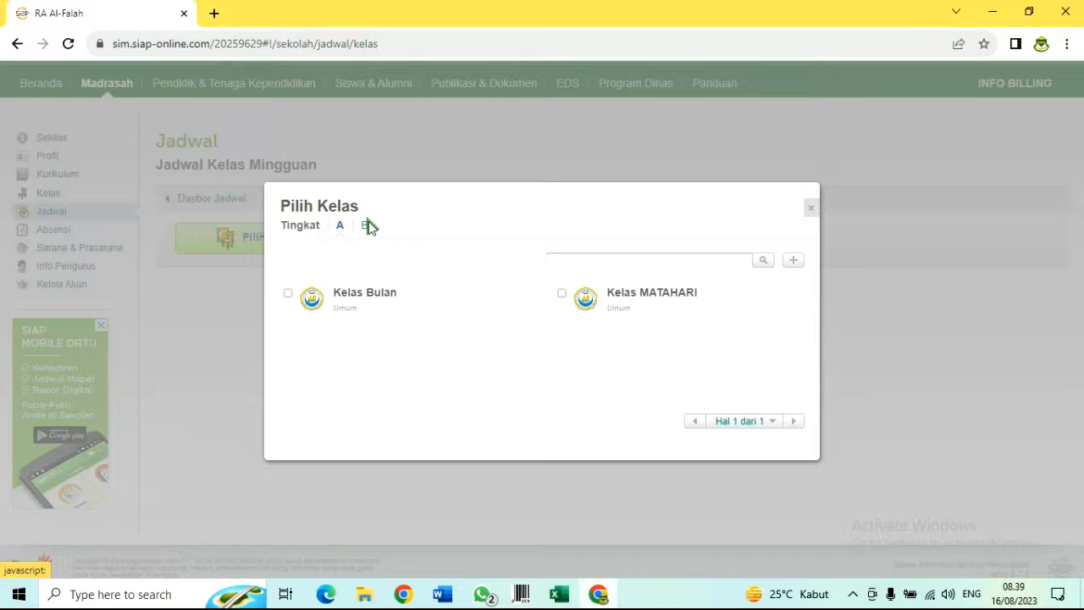
{"action": "left_click", "coordinate": [365, 298]}
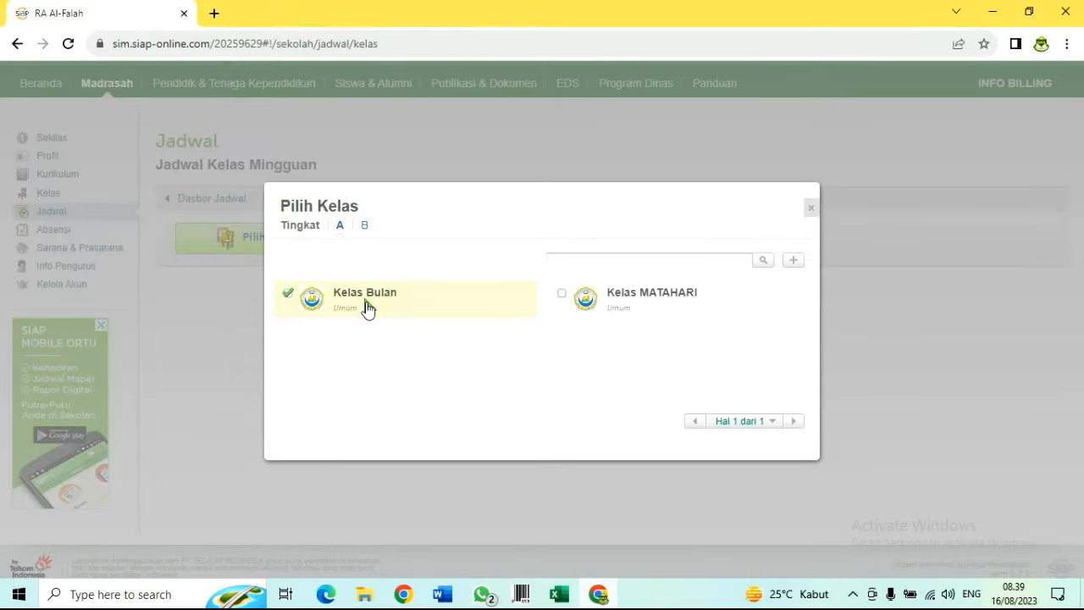
Open the weekly schedule for Kelas Bulan, check the existing schedule models and start a new model
{"action": "left_click", "coordinate": [366, 307]}
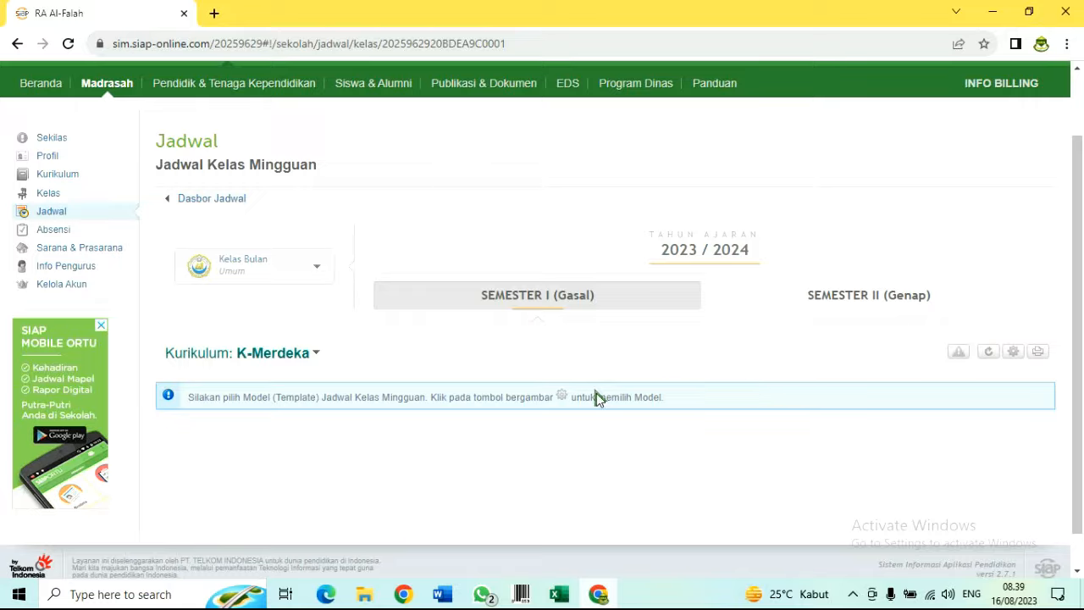
{"action": "left_click", "coordinate": [1014, 354]}
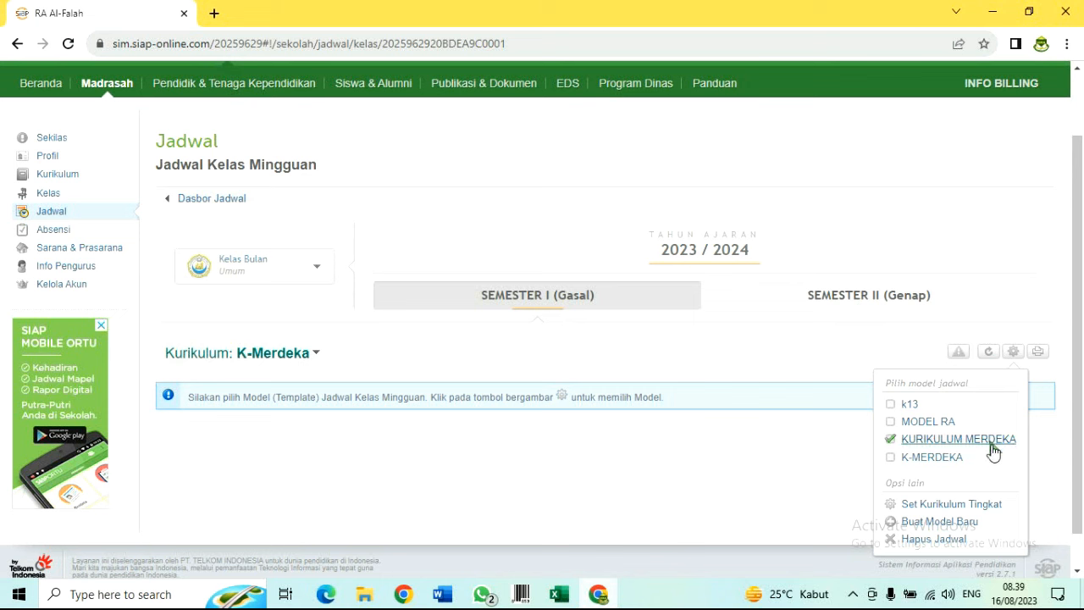
{"action": "left_click", "coordinate": [961, 524]}
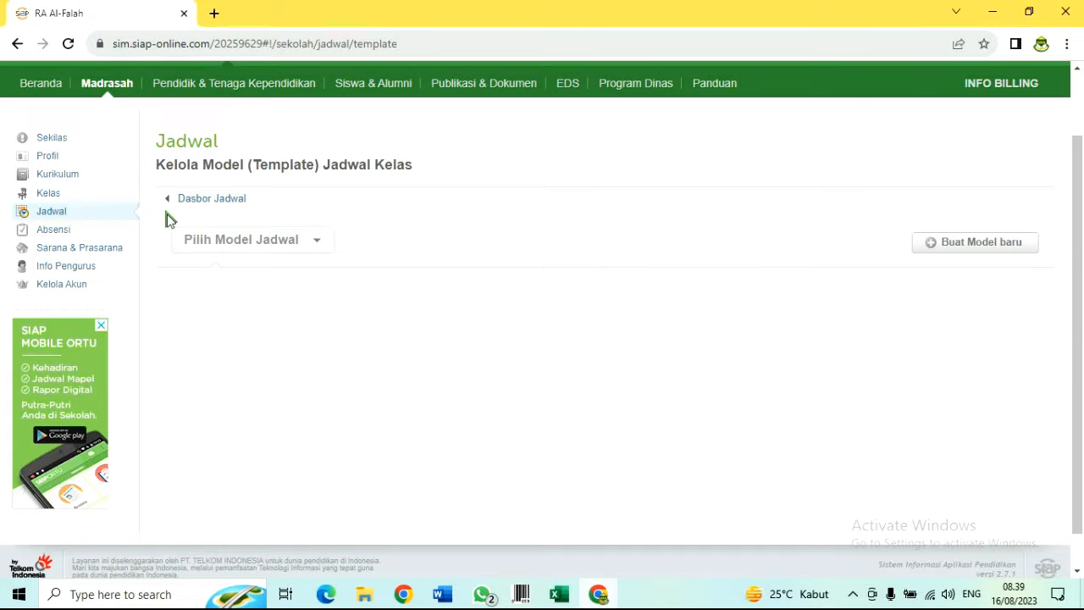
{"action": "left_click", "coordinate": [241, 245]}
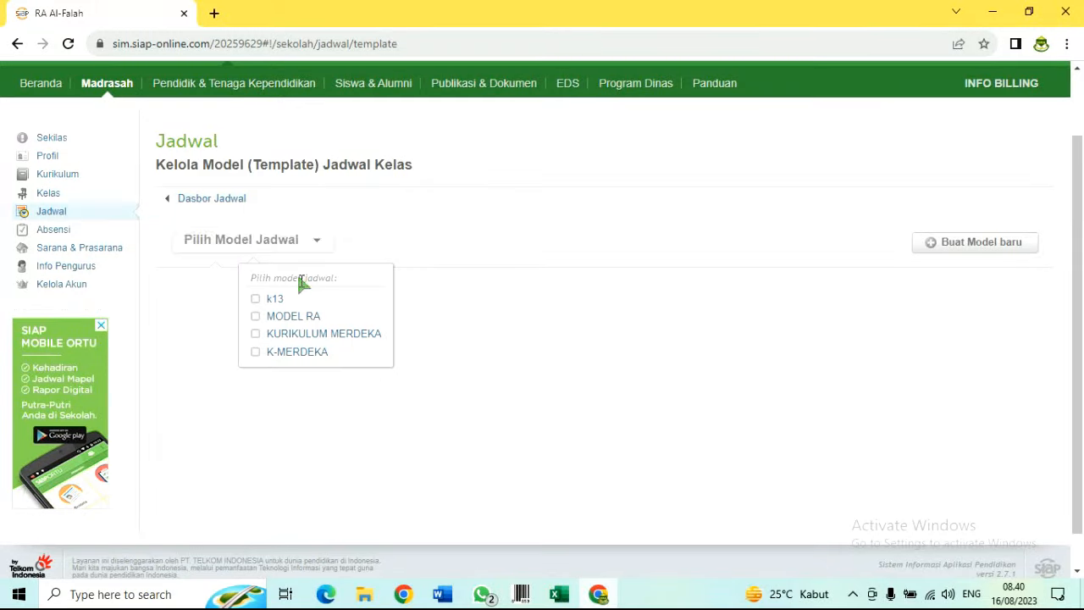
{"action": "left_click", "coordinate": [991, 245]}
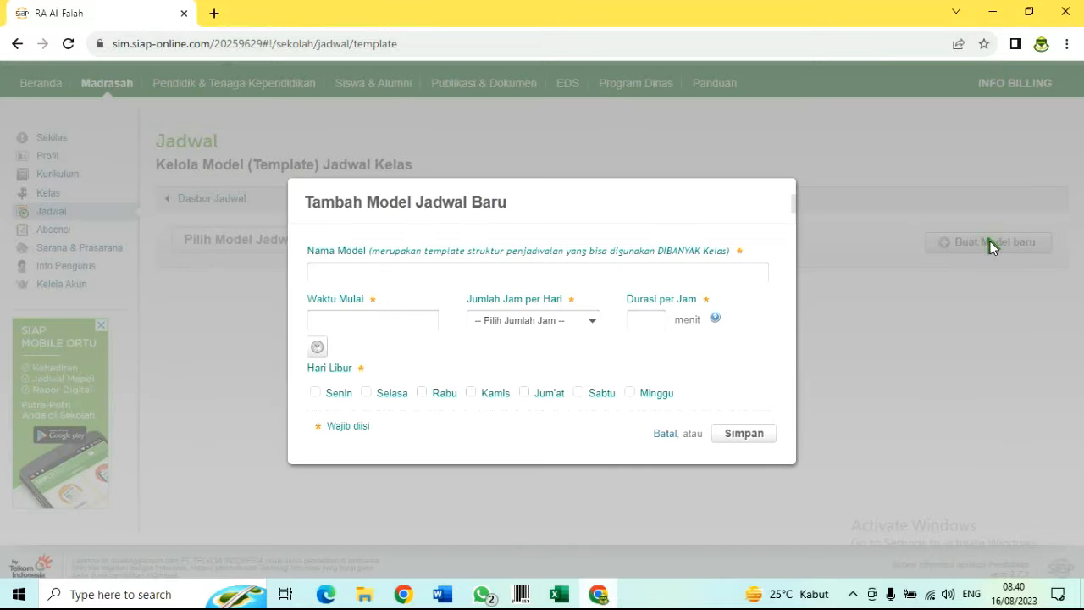
Name the new schedule model K MERDEKA and set its start time to 07:30
{"action": "left_click", "coordinate": [375, 271]}
{"action": "type", "text": "MERDEKA"}
{"action": "left_click", "coordinate": [340, 320]}
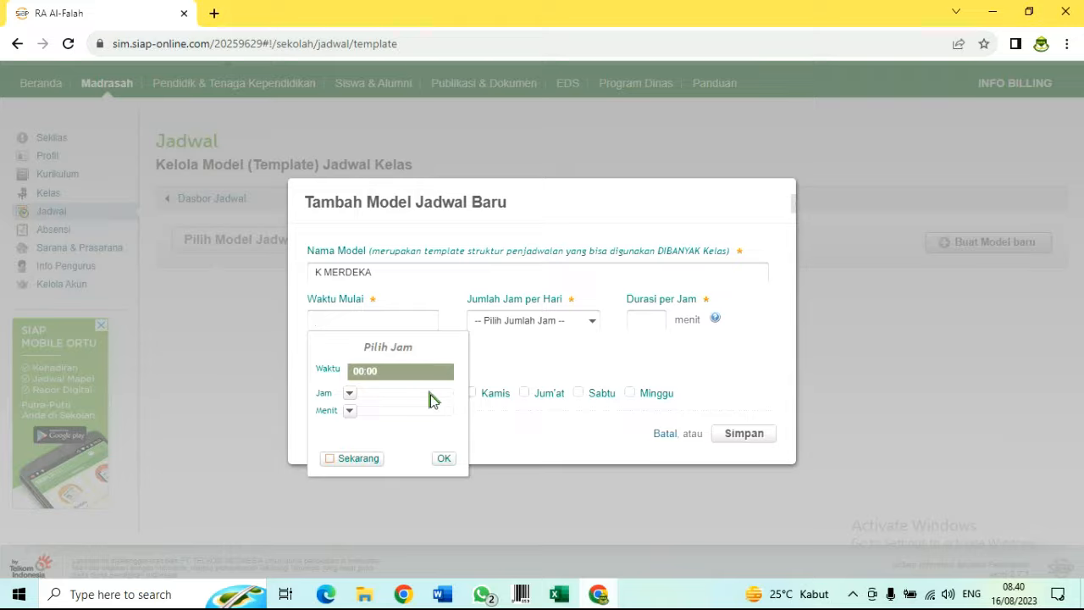
{"action": "left_click_drag", "start_coordinate": [351, 395], "coordinate": [405, 418]}
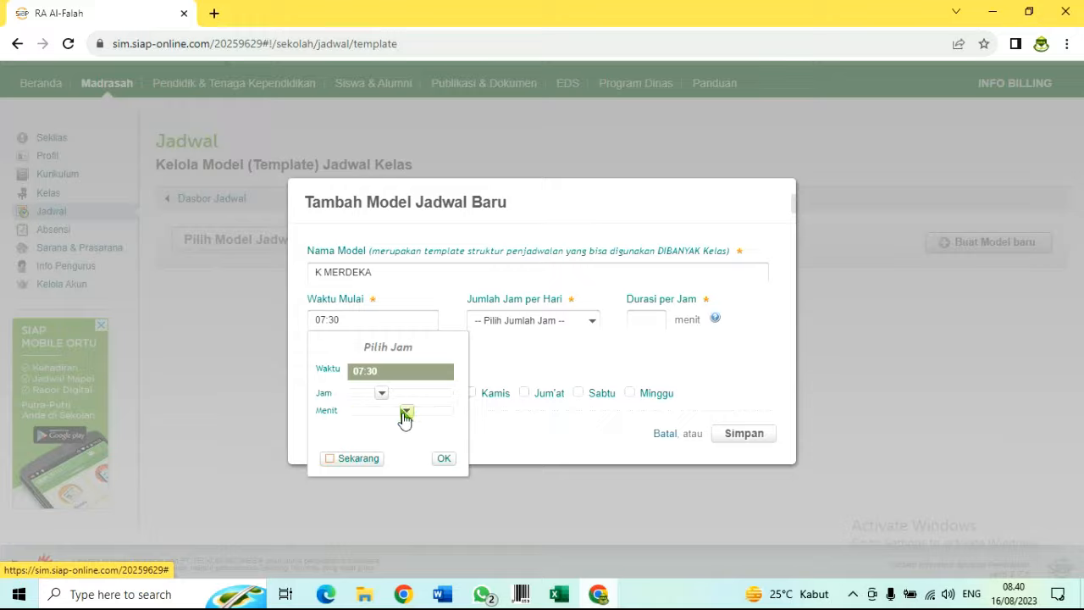
{"action": "left_click", "coordinate": [444, 459]}
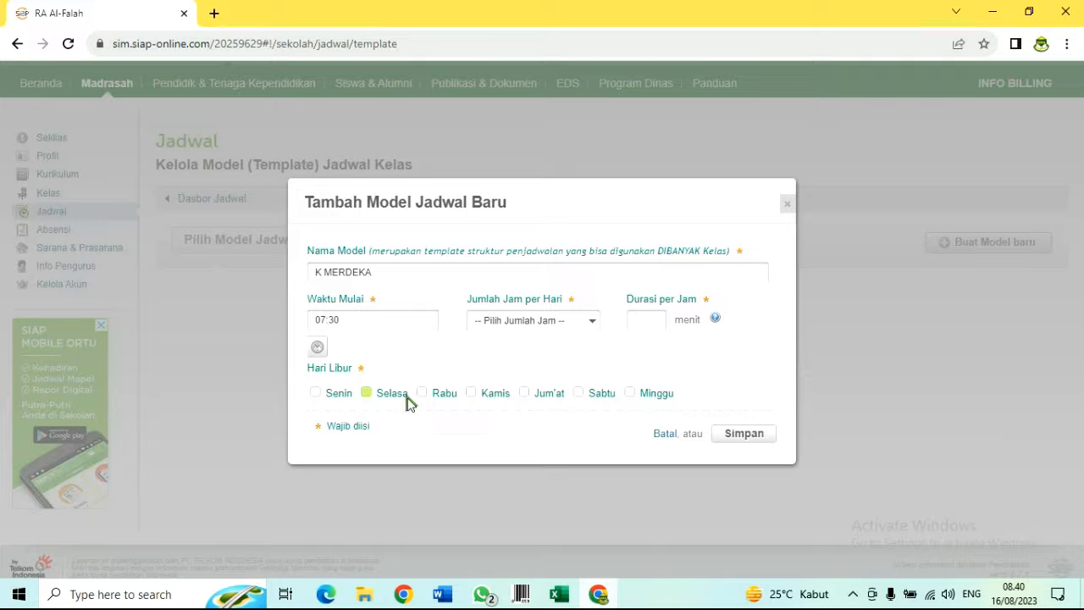
Set 6 hours per day, 30 minutes per hour and Minggu as the day off, and save the model
{"action": "left_click", "coordinate": [593, 322]}
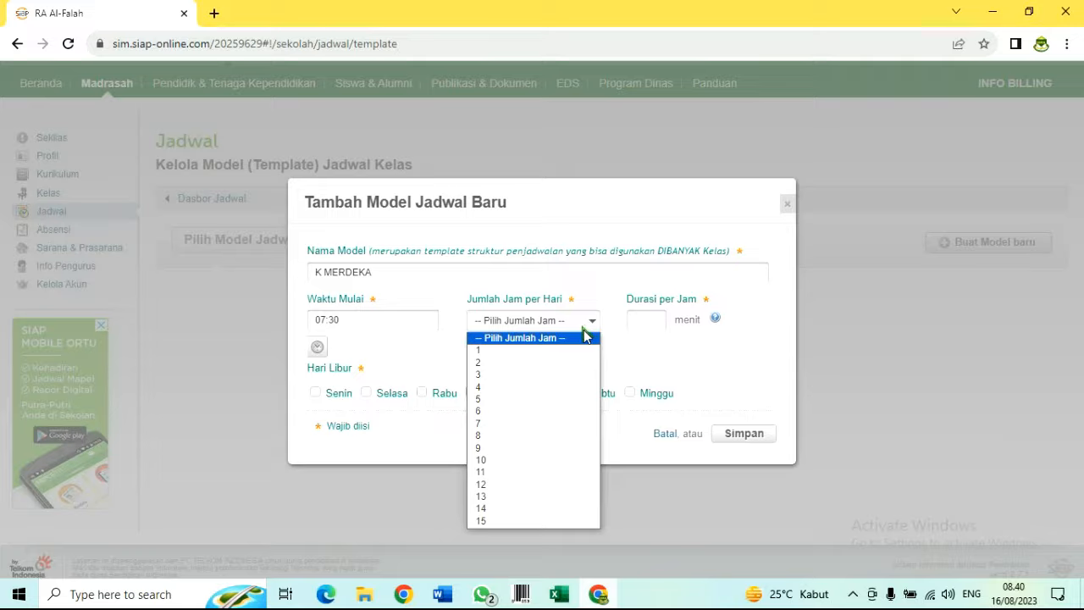
{"action": "left_click", "coordinate": [513, 412]}
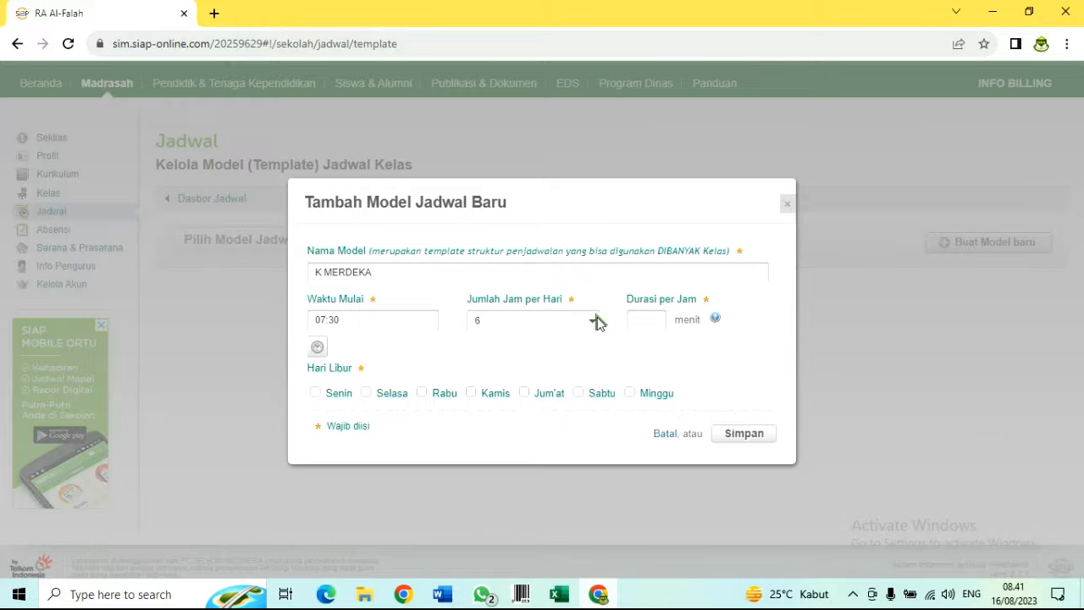
{"action": "left_click", "coordinate": [648, 321]}
{"action": "type", "text": "0"}
{"action": "left_click", "coordinate": [630, 394]}
{"action": "left_click", "coordinate": [744, 433]}
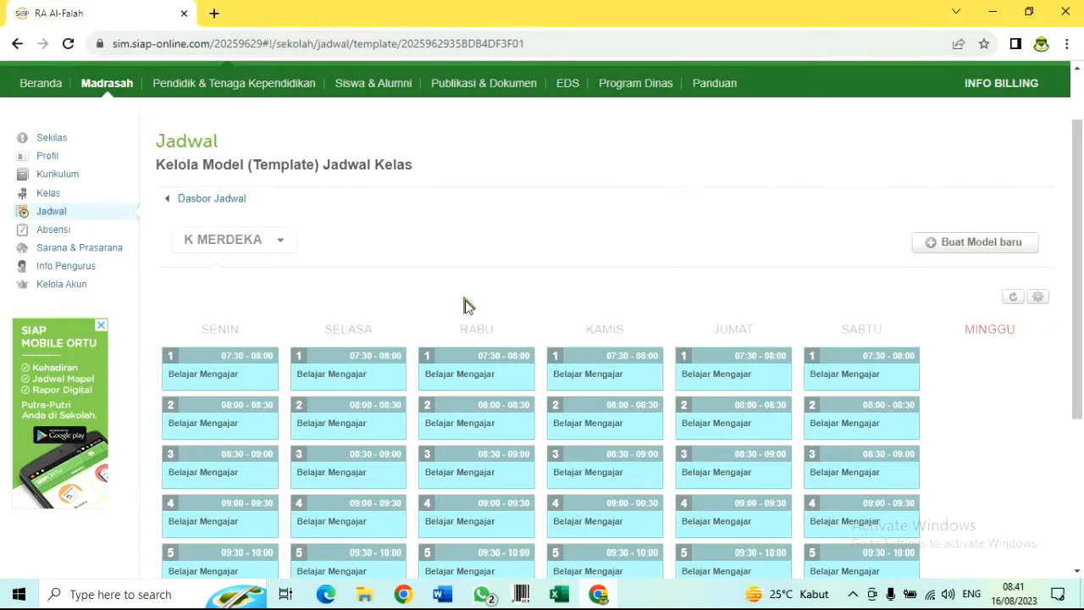
Change the Senin 09:00-09:30 activity in the K MERDEKA model to Istirahat and confirm the change
{"action": "scroll", "coordinate": [471, 300], "scroll_direction": "down", "scroll_amount": 2}
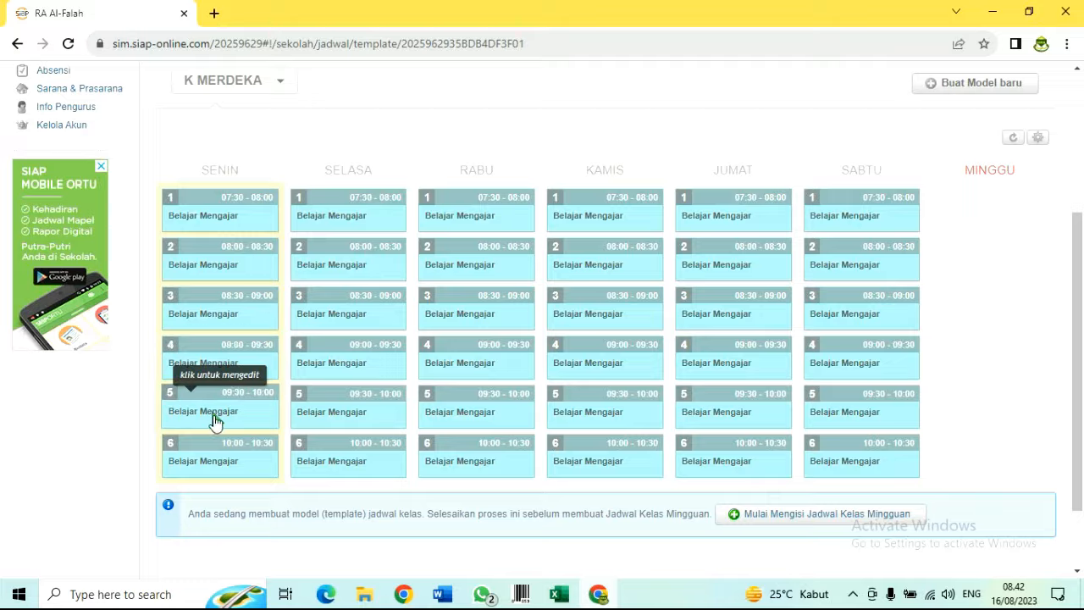
{"action": "left_click", "coordinate": [248, 356]}
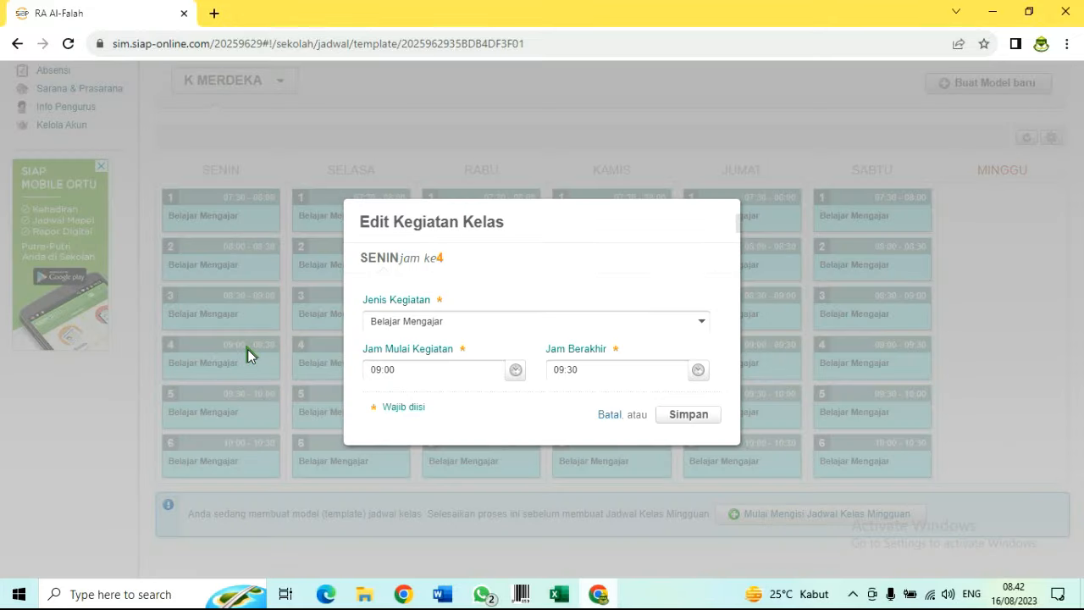
{"action": "left_click", "coordinate": [447, 323]}
{"action": "left_click", "coordinate": [406, 399]}
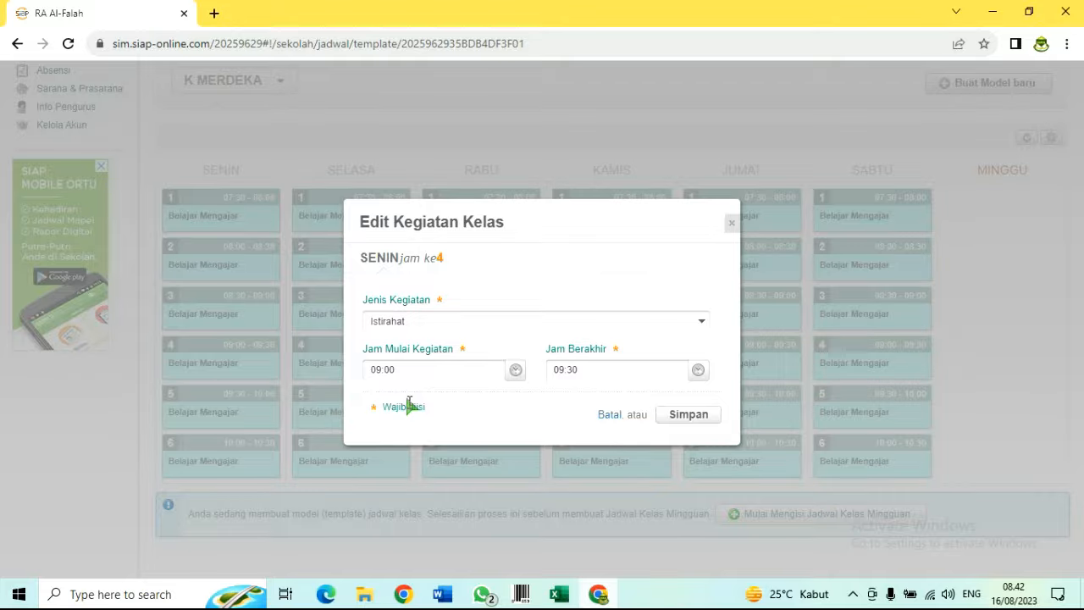
{"action": "left_click", "coordinate": [677, 414]}
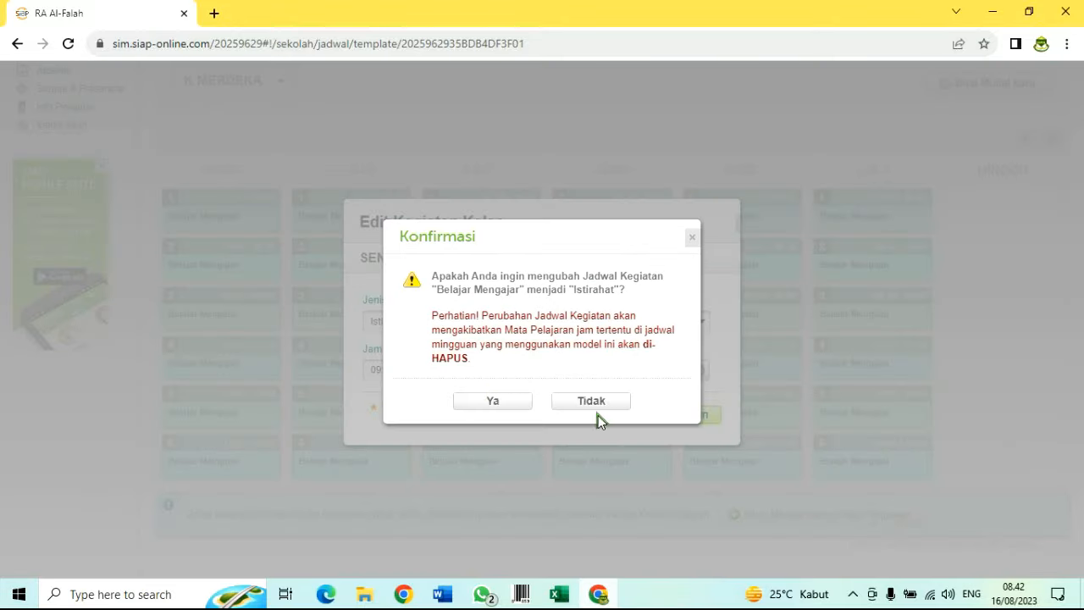
{"action": "left_click", "coordinate": [494, 403]}
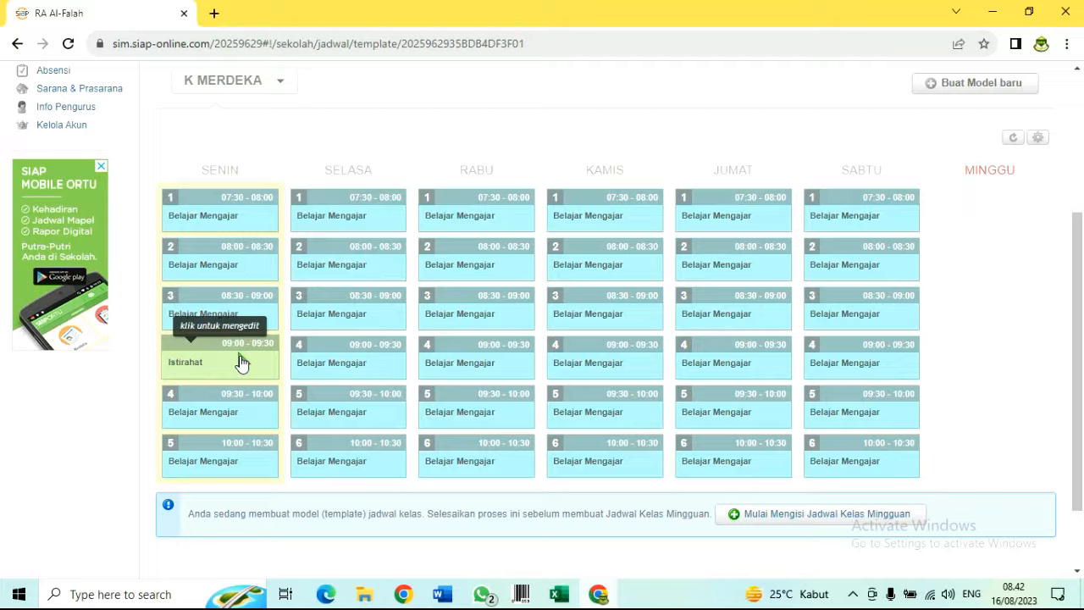
Change the Selasa 09:00-09:30 activity to Istirahat and confirm the change
{"action": "left_click", "coordinate": [332, 366]}
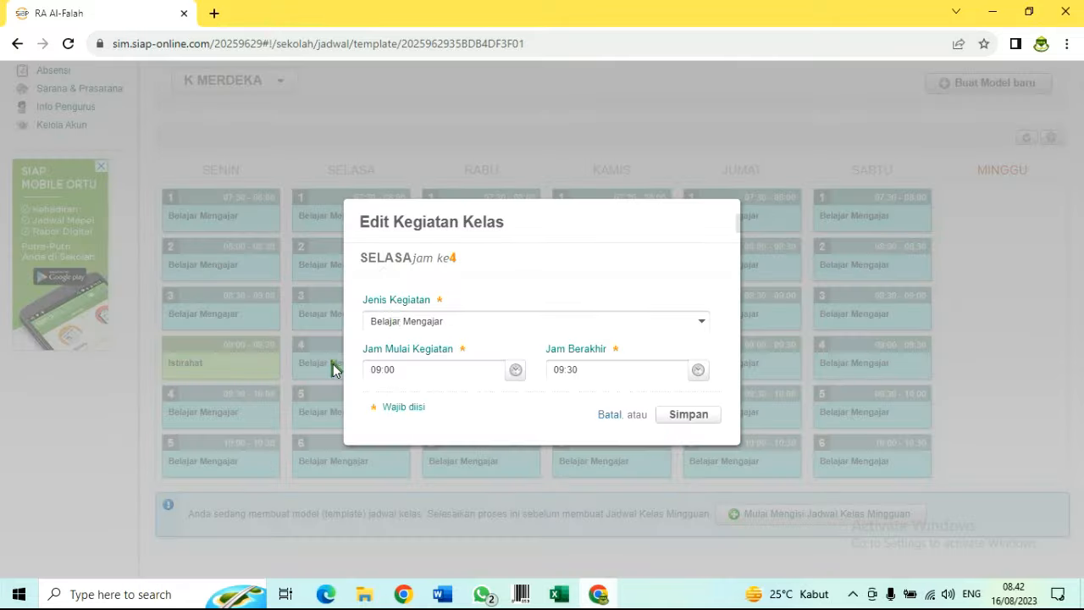
{"action": "left_click", "coordinate": [443, 326]}
{"action": "left_click", "coordinate": [388, 399]}
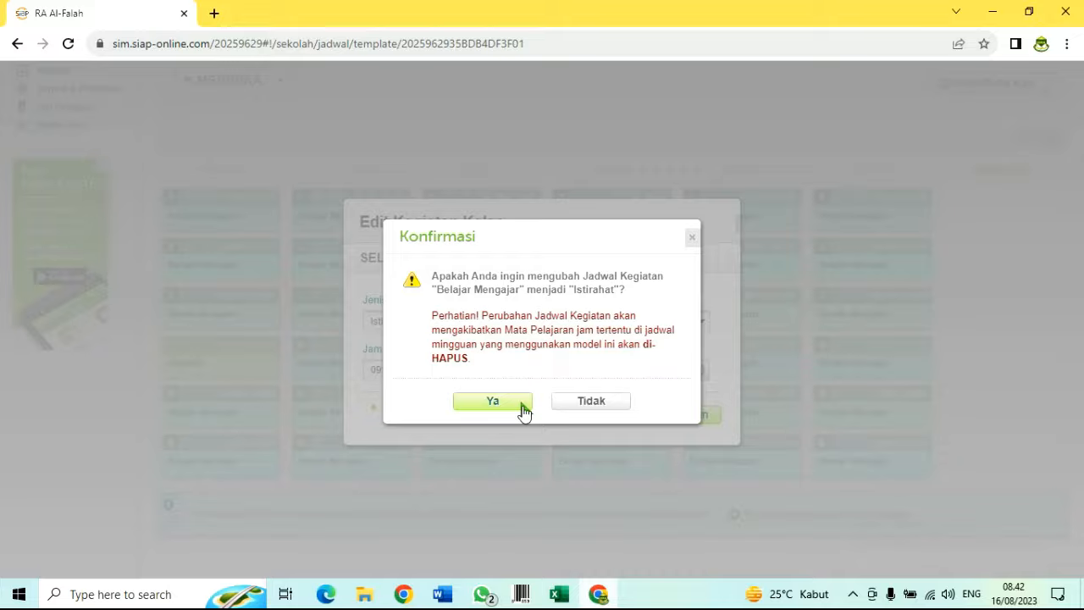
{"action": "left_click", "coordinate": [512, 401]}
Change the Rabu 09:00-09:30 activity to Istirahat and confirm the change
{"action": "left_click", "coordinate": [488, 363]}
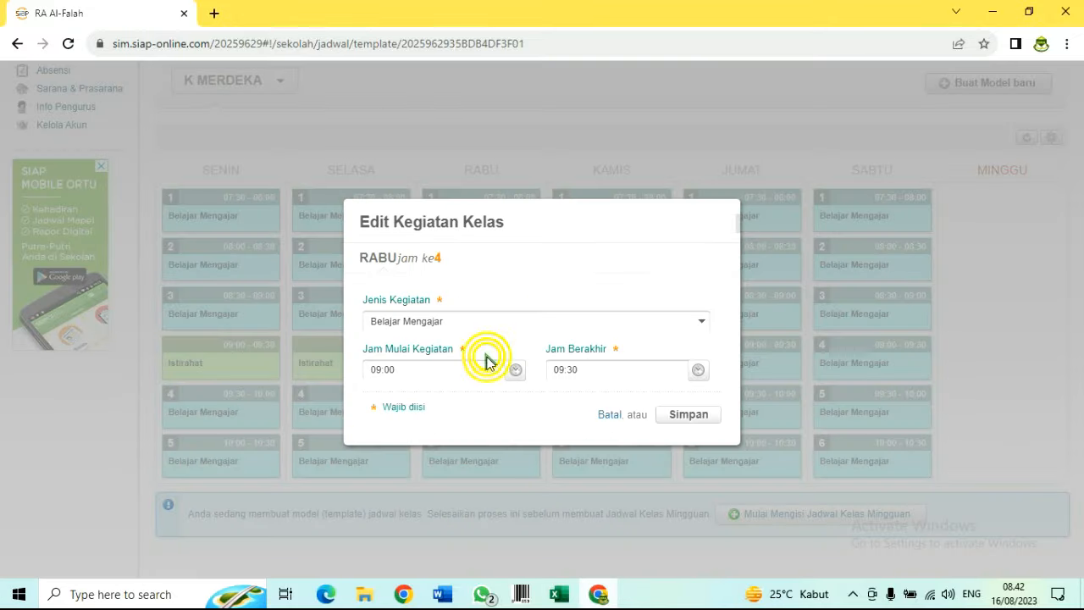
{"action": "left_click", "coordinate": [491, 322]}
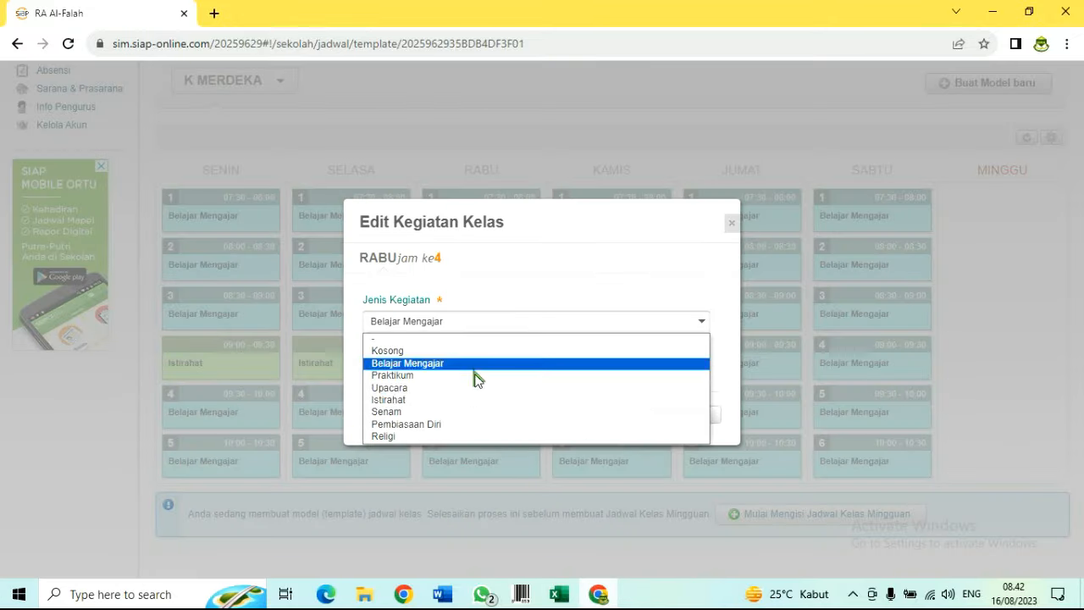
{"action": "left_click", "coordinate": [472, 399]}
{"action": "left_click", "coordinate": [688, 415]}
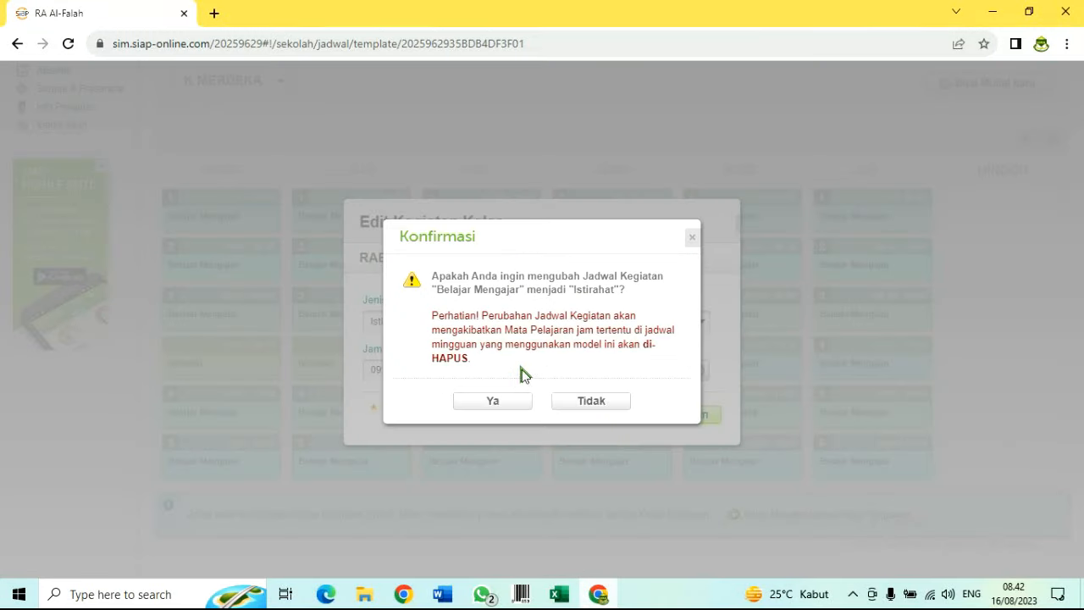
{"action": "left_click", "coordinate": [496, 402]}
Change the Kamis 09:00-09:30 activity to Istirahat and confirm the change
{"action": "left_click", "coordinate": [584, 369]}
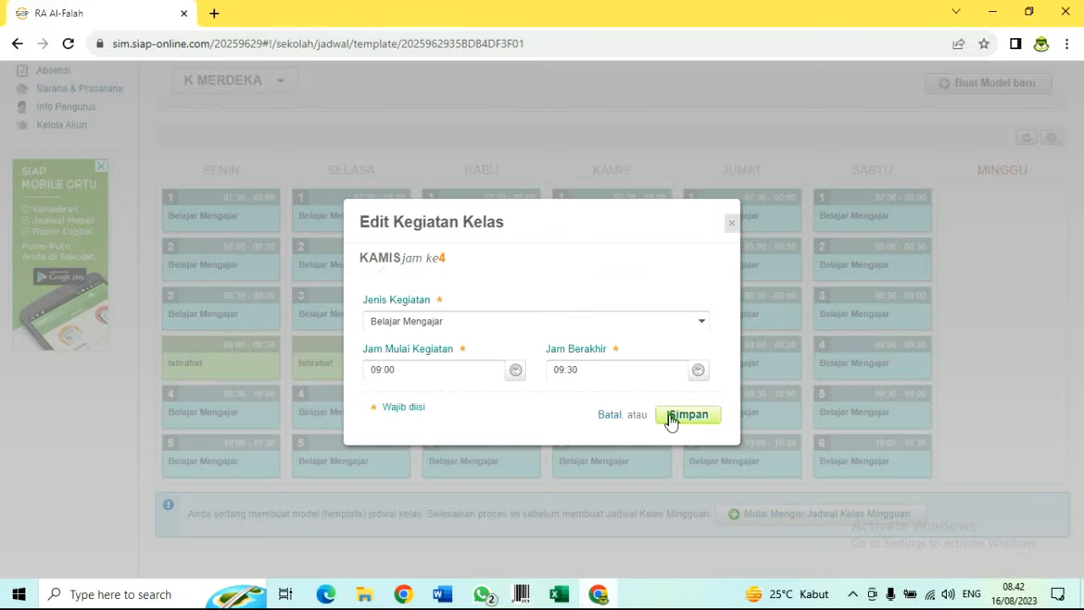
{"action": "left_click", "coordinate": [564, 322]}
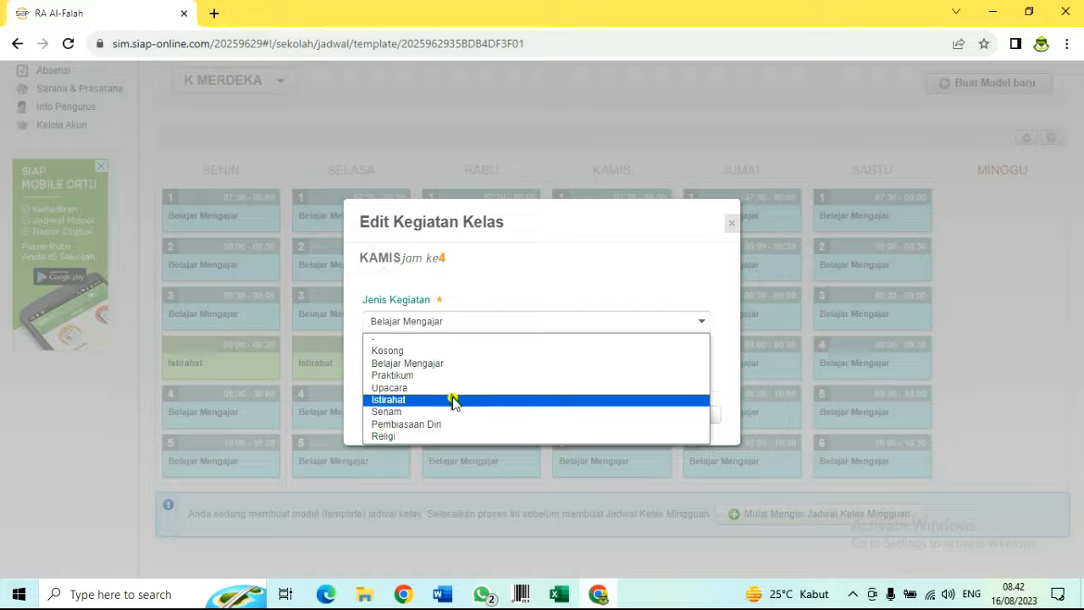
{"action": "left_click", "coordinate": [452, 401]}
{"action": "left_click", "coordinate": [669, 414]}
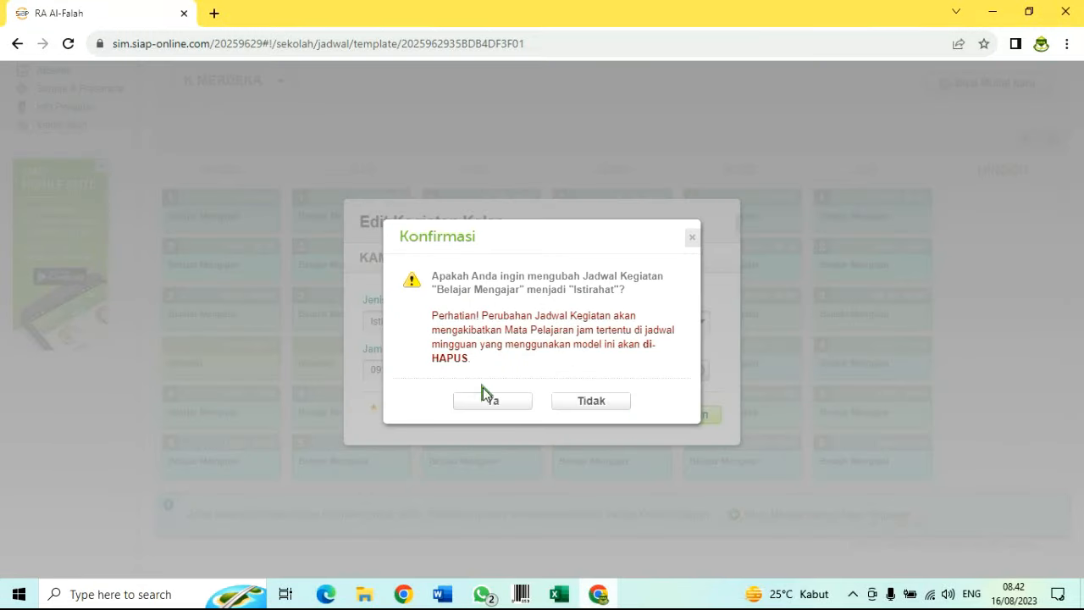
{"action": "left_click", "coordinate": [496, 400]}
Change the Jumat 09:00-09:30 activity to Istirahat and confirm the change
{"action": "left_click", "coordinate": [721, 352]}
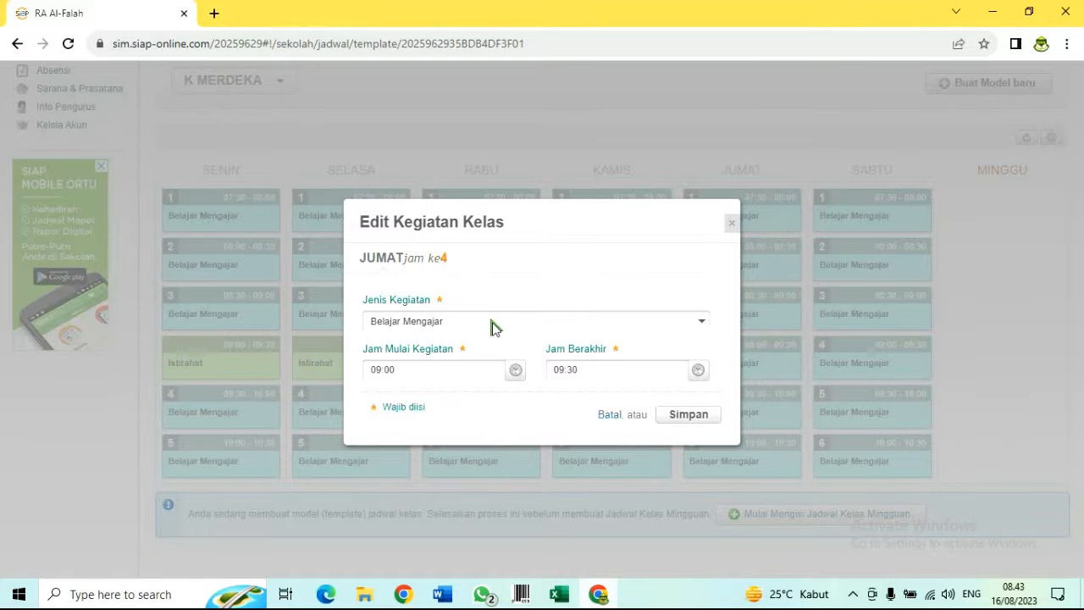
{"action": "left_click", "coordinate": [496, 323]}
{"action": "left_click", "coordinate": [455, 400]}
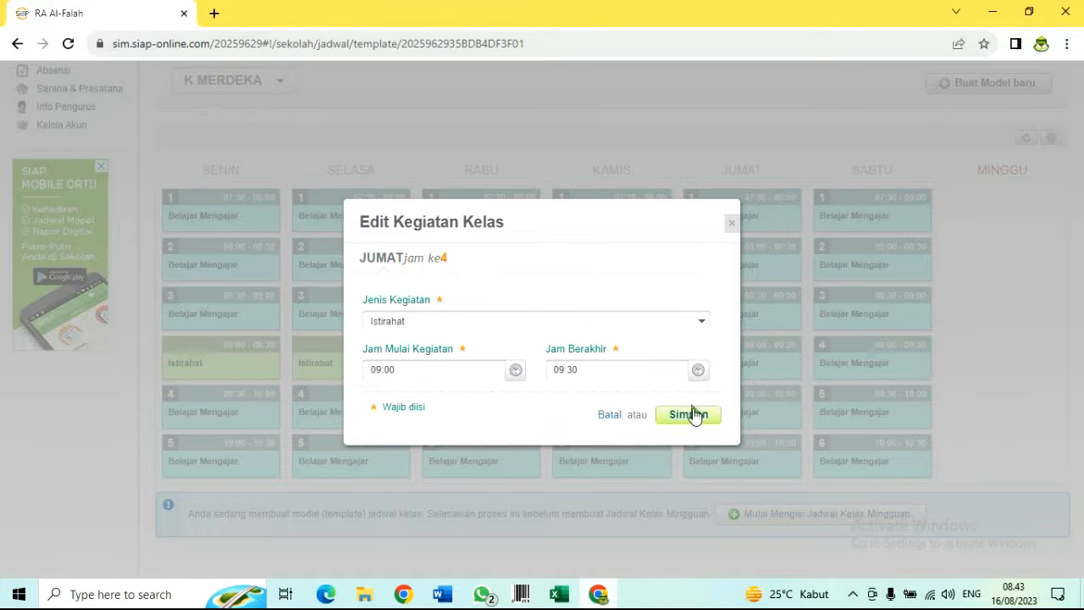
{"action": "left_click", "coordinate": [693, 413]}
{"action": "left_click", "coordinate": [506, 400]}
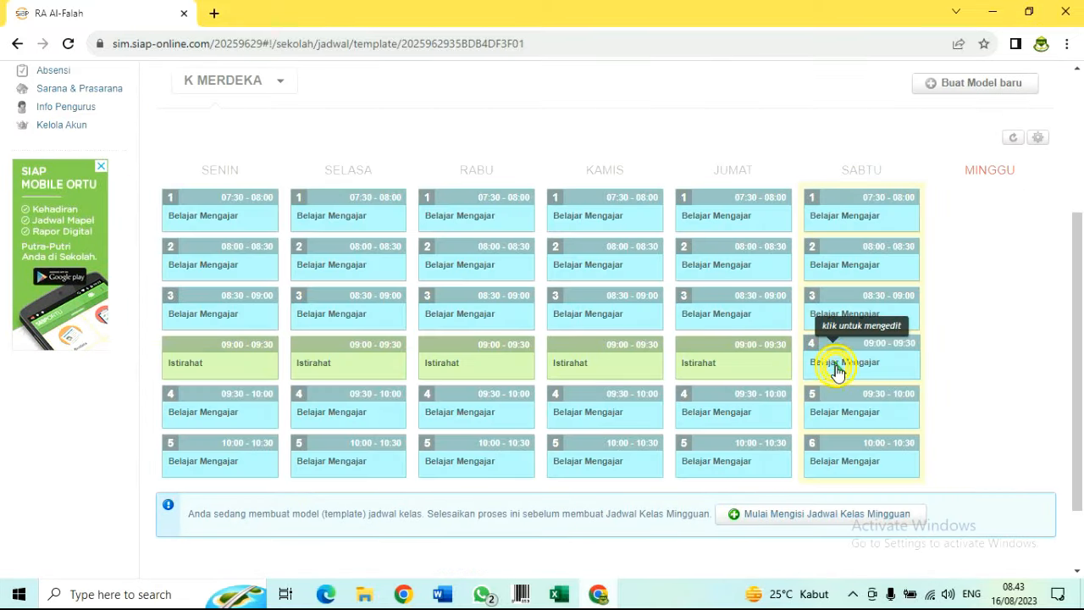
Change the Sabtu 09:00-09:30 activity to Istirahat and confirm the change
{"action": "left_click", "coordinate": [839, 369]}
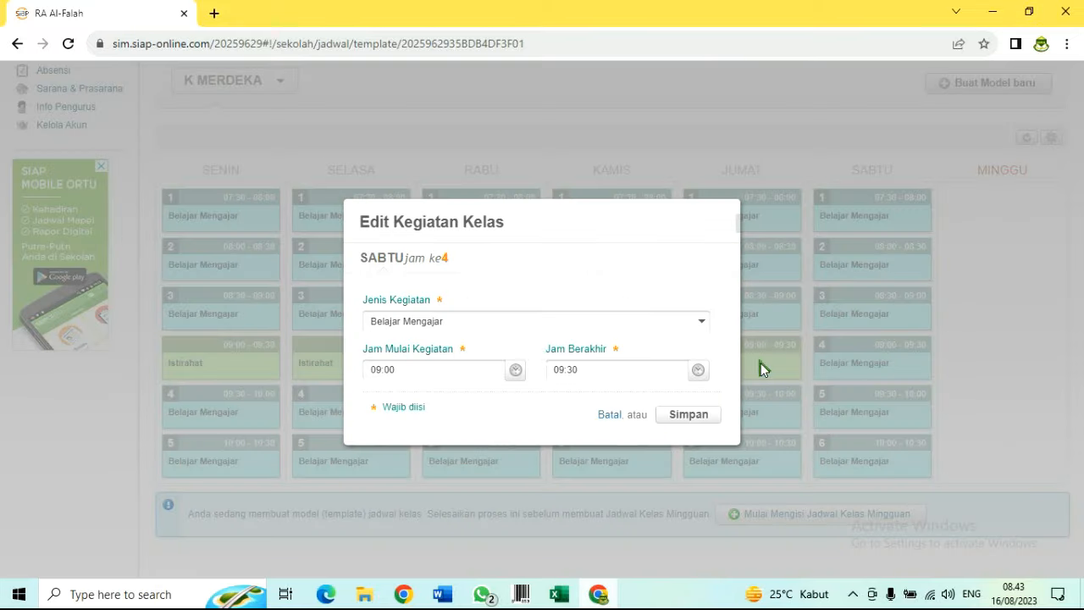
{"action": "left_click", "coordinate": [484, 323]}
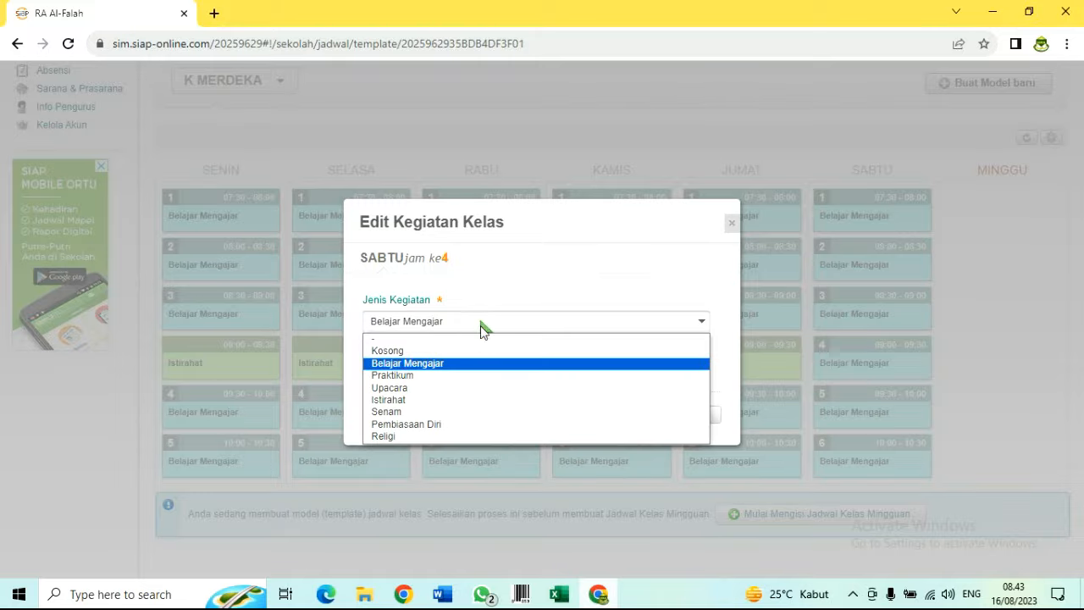
{"action": "left_click", "coordinate": [449, 400]}
{"action": "left_click", "coordinate": [686, 415]}
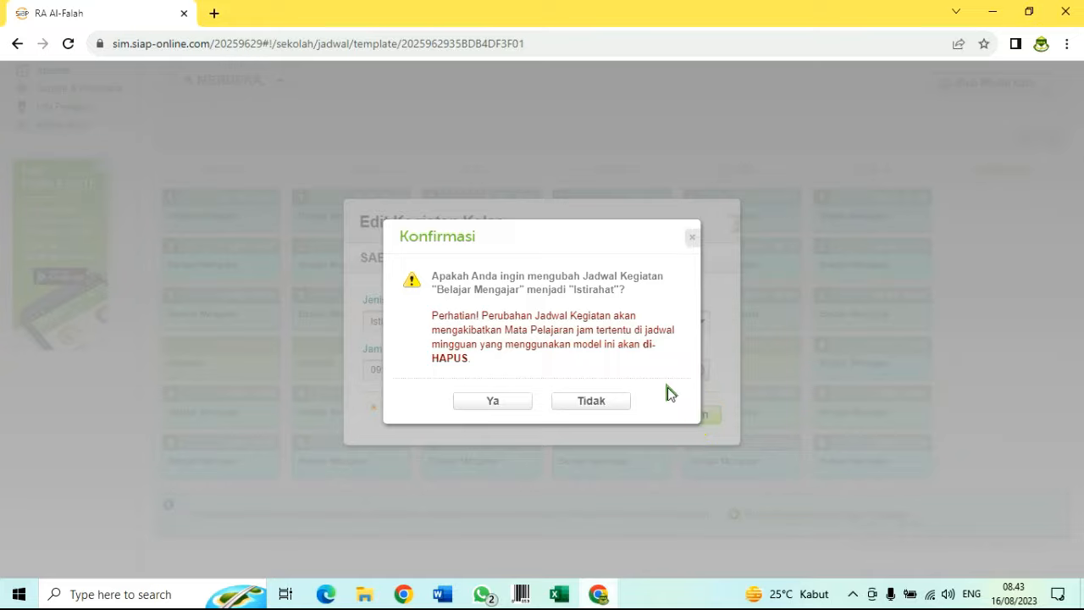
{"action": "left_click", "coordinate": [514, 403]}
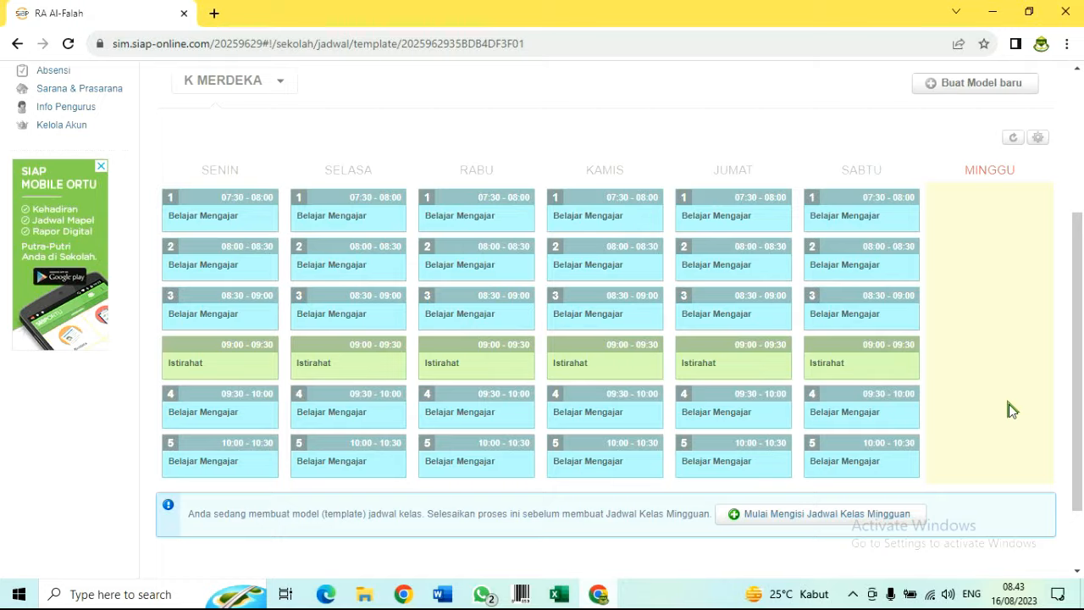
Start filling in the weekly class schedule and choose Kelas Bulan from Tingkat A
{"action": "left_click", "coordinate": [815, 517]}
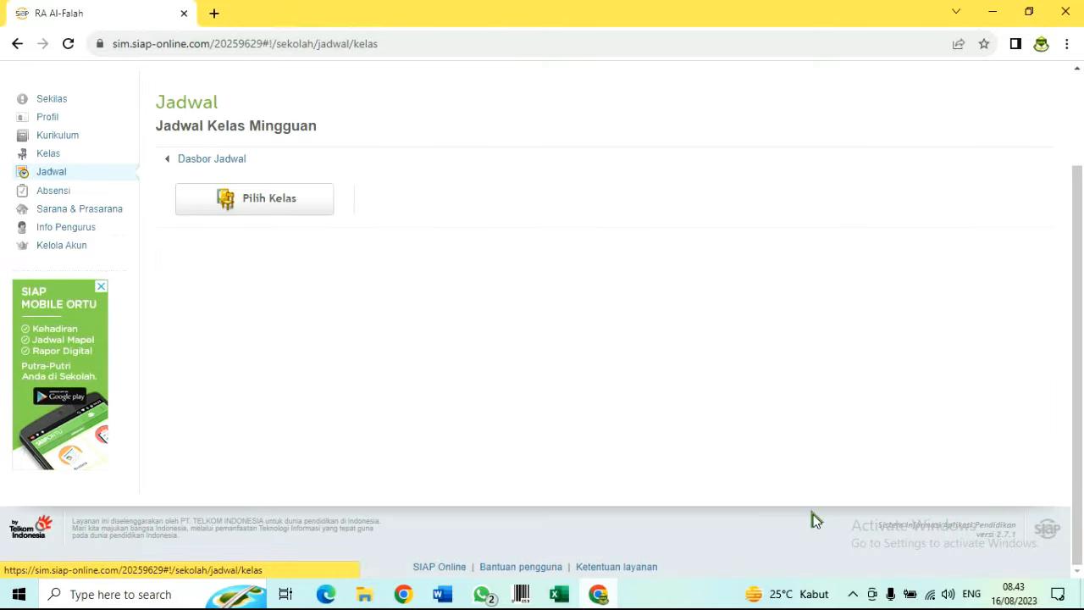
{"action": "left_click", "coordinate": [226, 203]}
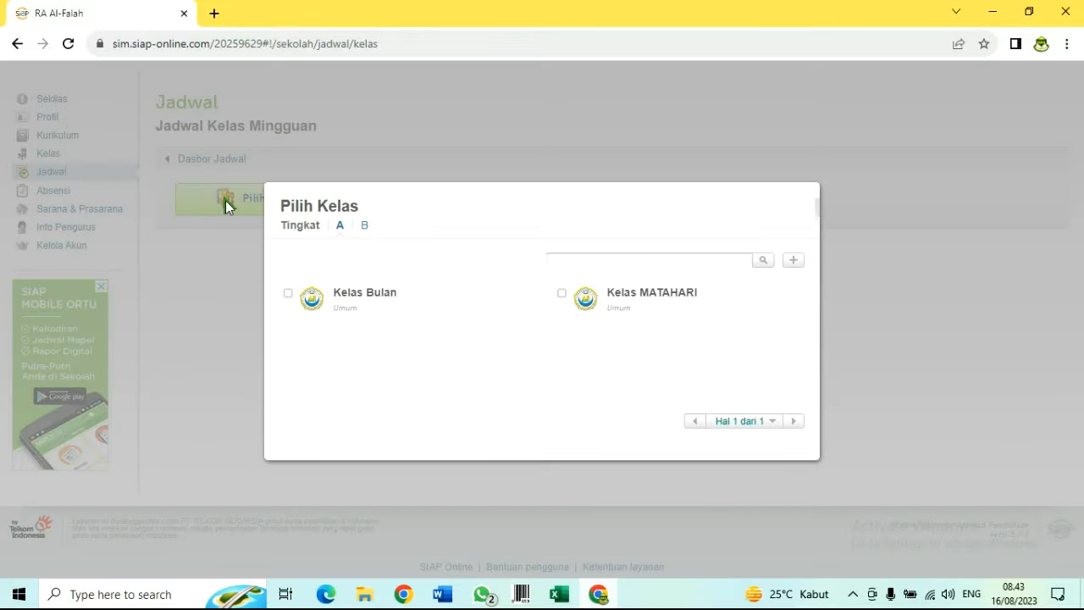
{"action": "left_click", "coordinate": [383, 305]}
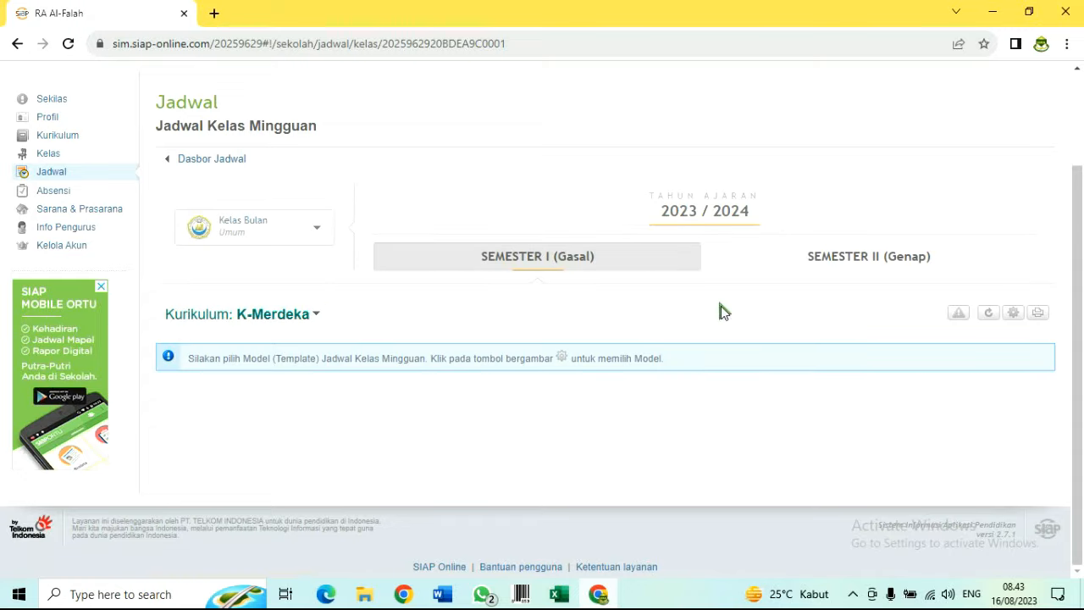
Apply the K MERDEKA schedule model to Kelas Bulan and confirm the model change
{"action": "left_click", "coordinate": [1015, 313]}
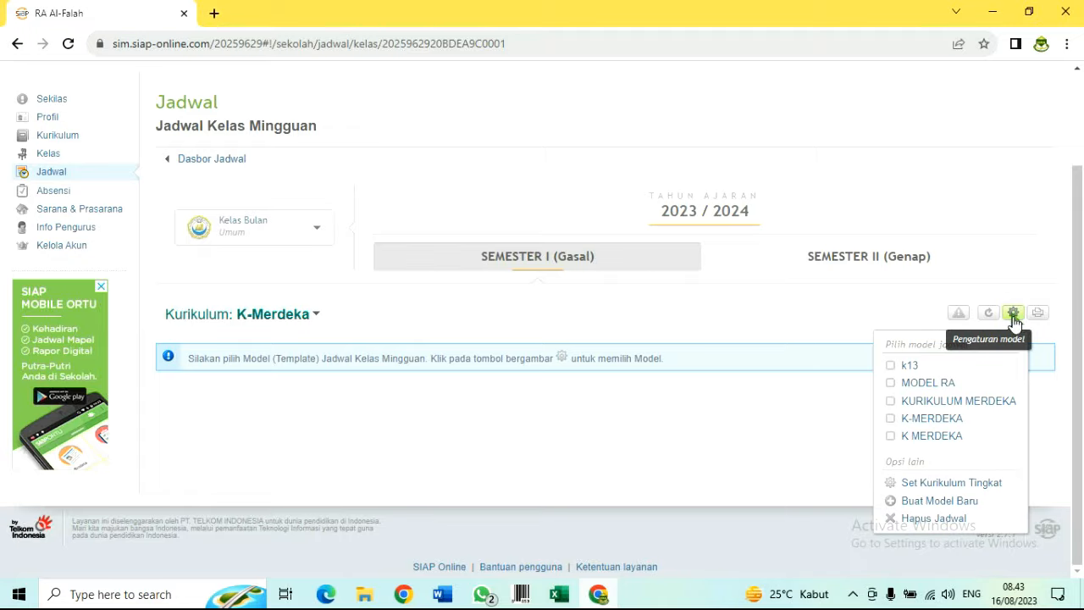
{"action": "left_click", "coordinate": [939, 437]}
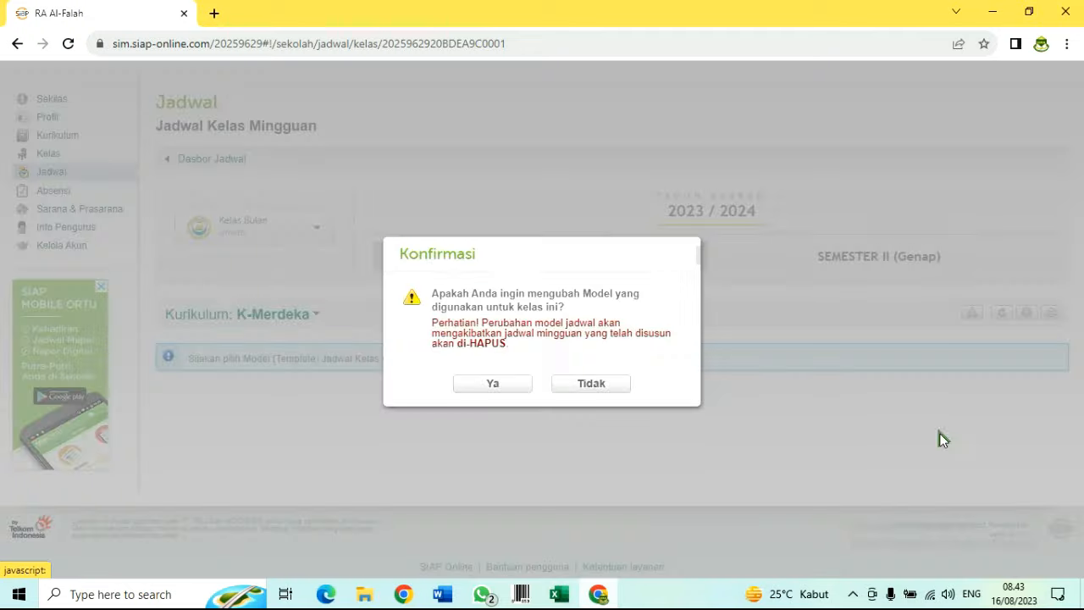
{"action": "left_click", "coordinate": [492, 385]}
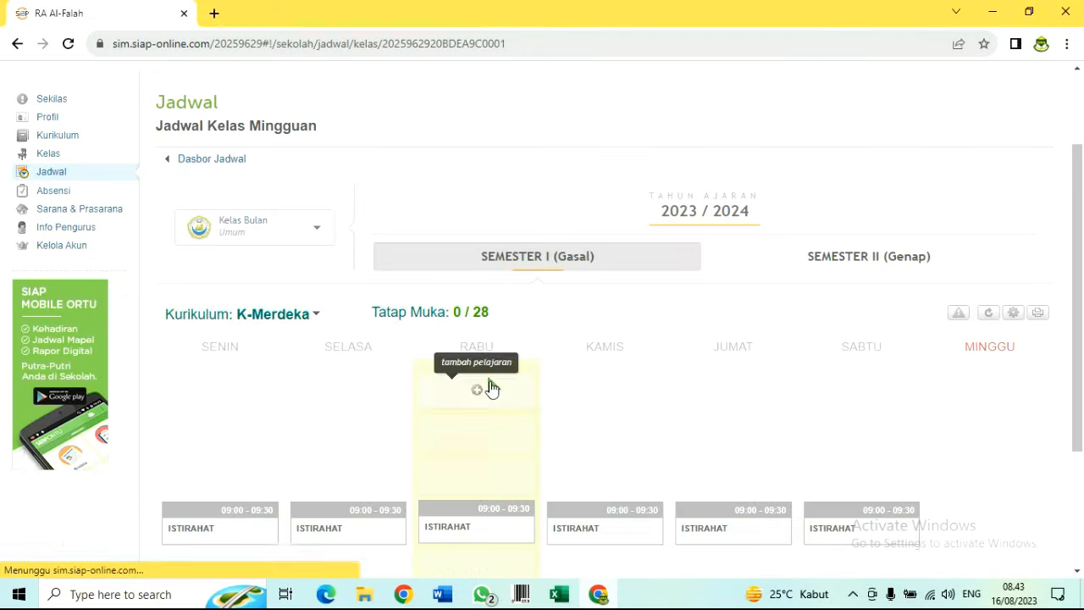
{"action": "scroll", "coordinate": [432, 357], "scroll_direction": "down", "scroll_amount": 3}
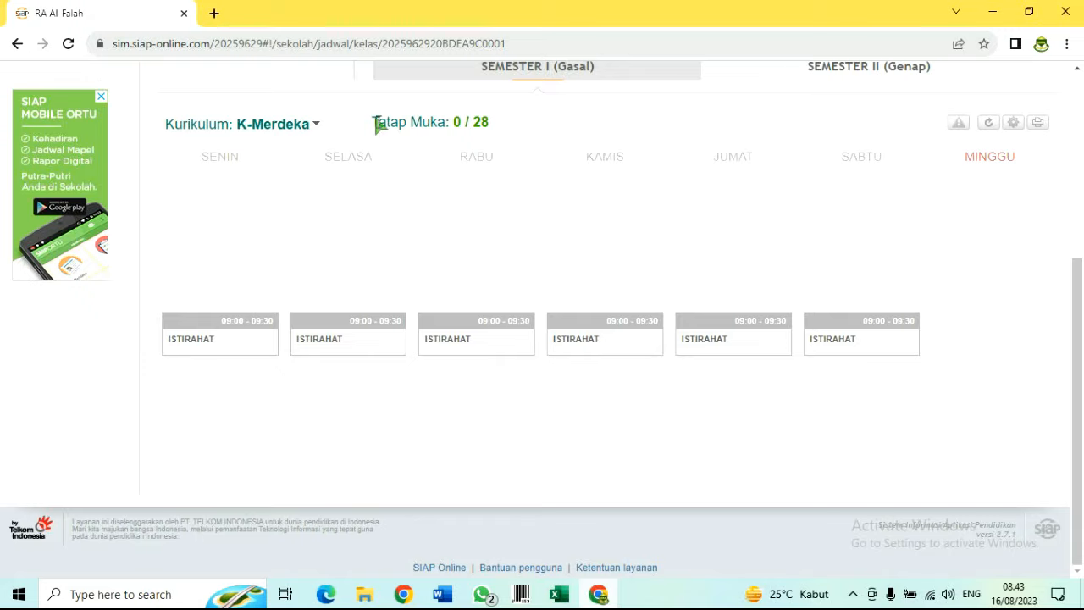
{"action": "left_click_drag", "start_coordinate": [373, 122], "coordinate": [383, 123]}
{"action": "mouse_move", "coordinate": [311, 287]}
{"action": "left_click", "coordinate": [233, 199]}
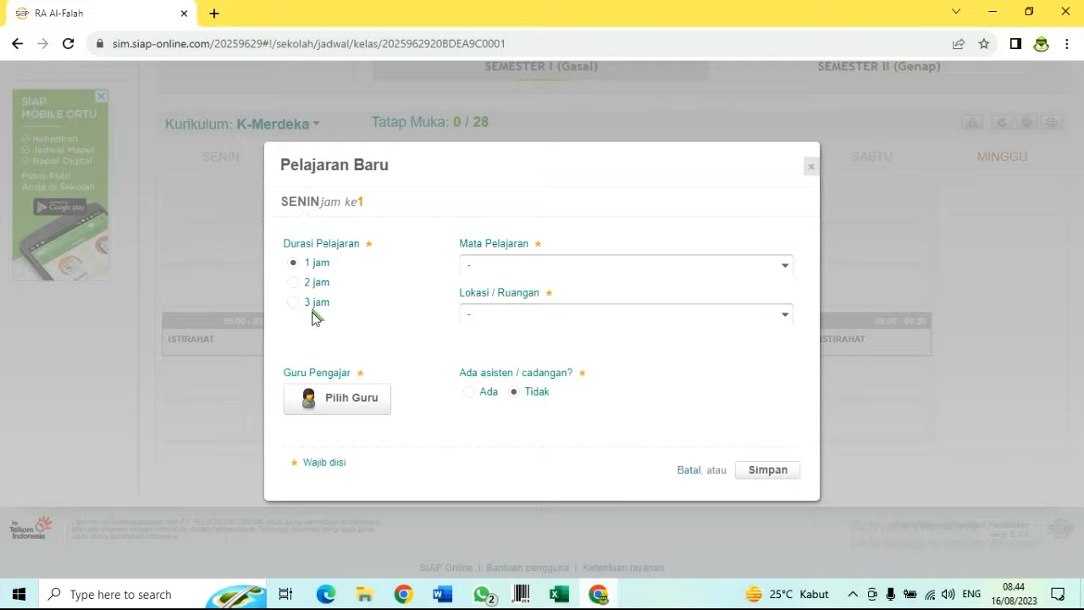
{"action": "left_click", "coordinate": [488, 264]}
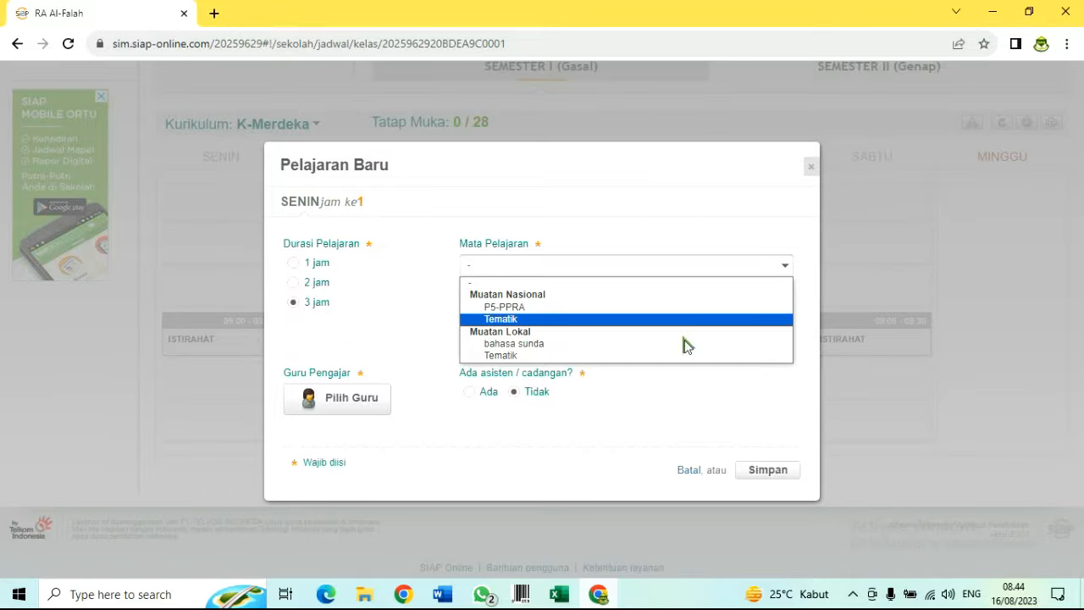
{"action": "left_click", "coordinate": [808, 172]}
{"action": "left_click", "coordinate": [810, 169]}
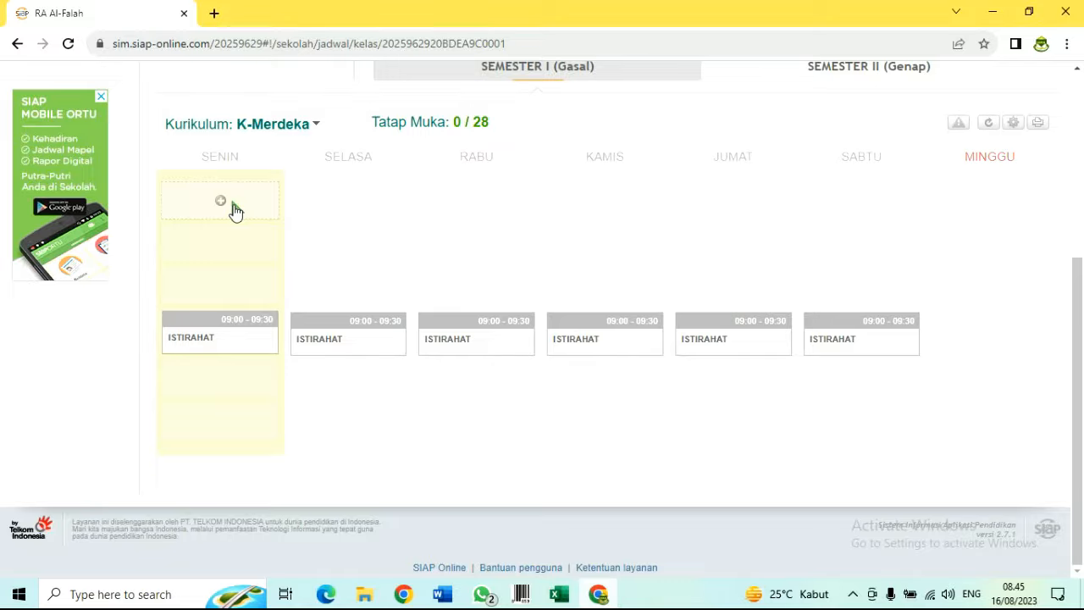
Add a 3 jam Tematik lesson from Muatan Nasional at Senin's first period, assign the teacher without an assistant, and save it
{"action": "left_click", "coordinate": [235, 211]}
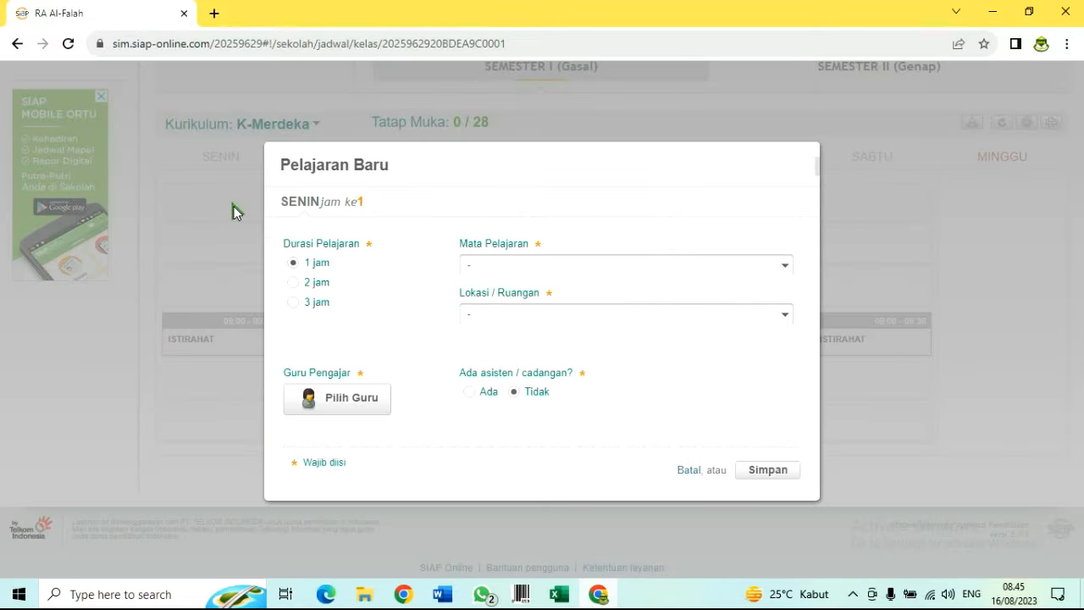
{"action": "left_click", "coordinate": [293, 301]}
{"action": "left_click", "coordinate": [583, 268]}
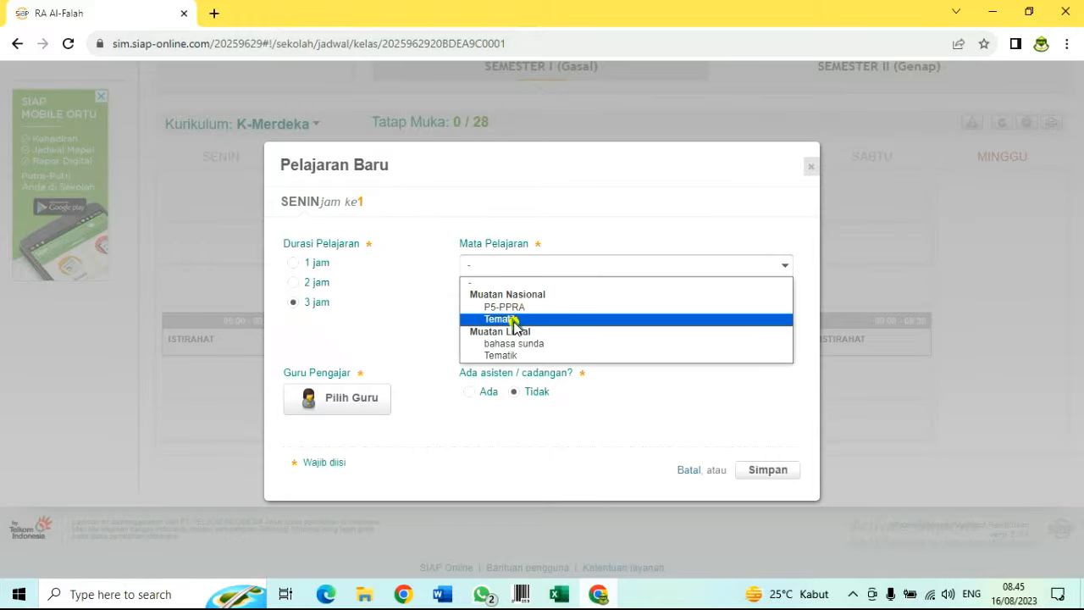
{"action": "left_click", "coordinate": [517, 316]}
{"action": "left_click", "coordinate": [525, 317]}
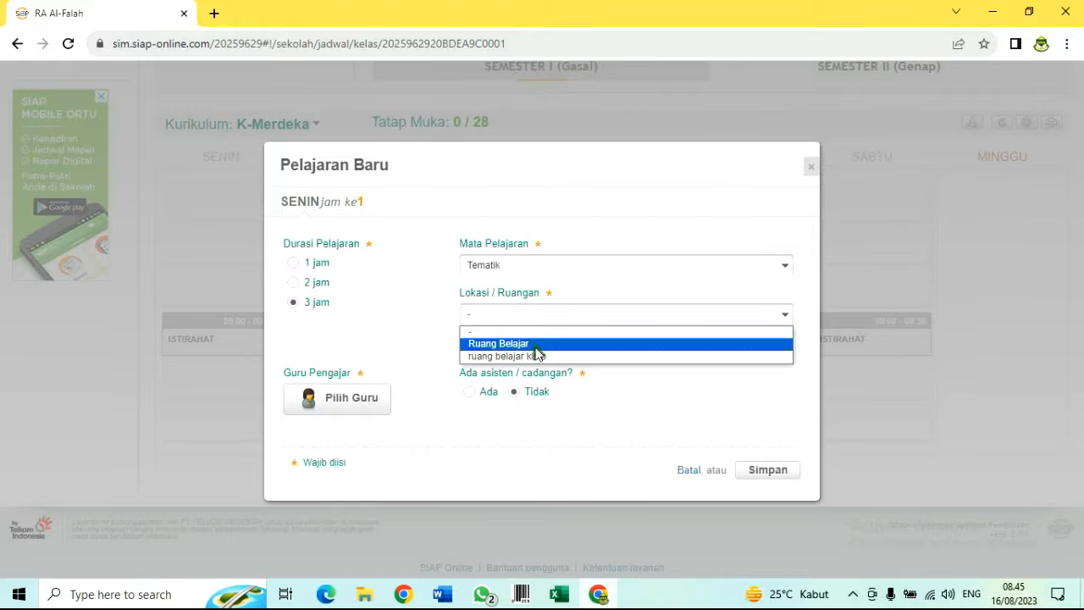
{"action": "left_click", "coordinate": [531, 333]}
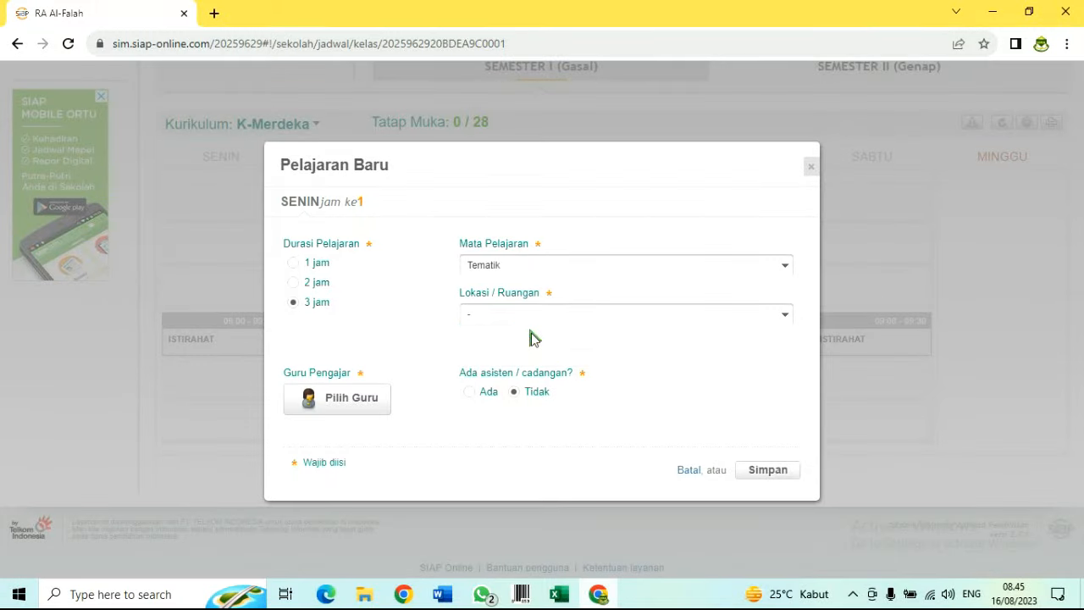
{"action": "left_click", "coordinate": [343, 399]}
{"action": "left_click", "coordinate": [359, 453]}
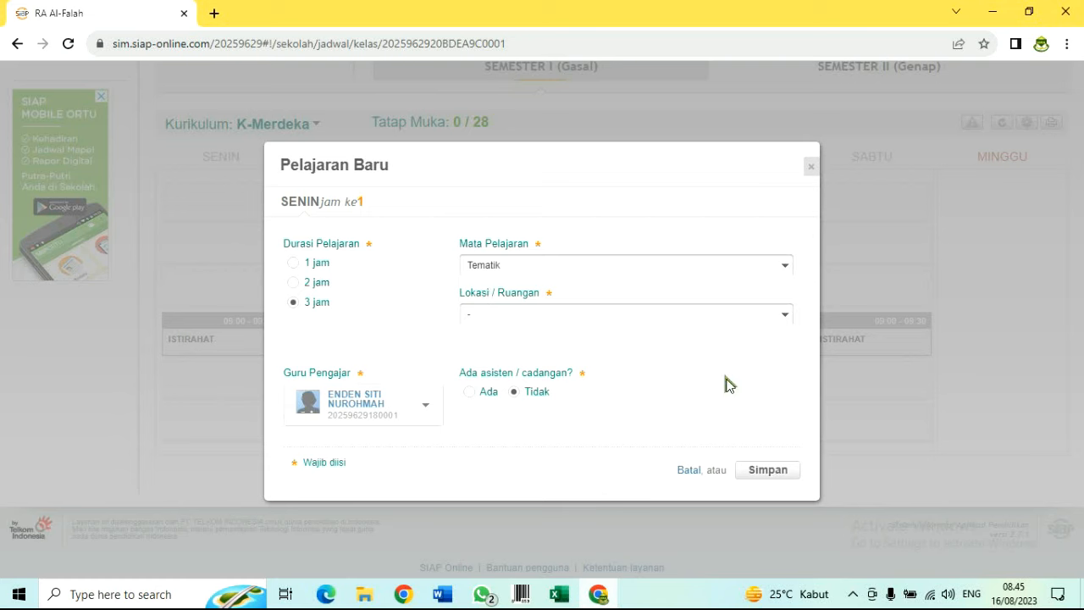
{"action": "left_click", "coordinate": [774, 473]}
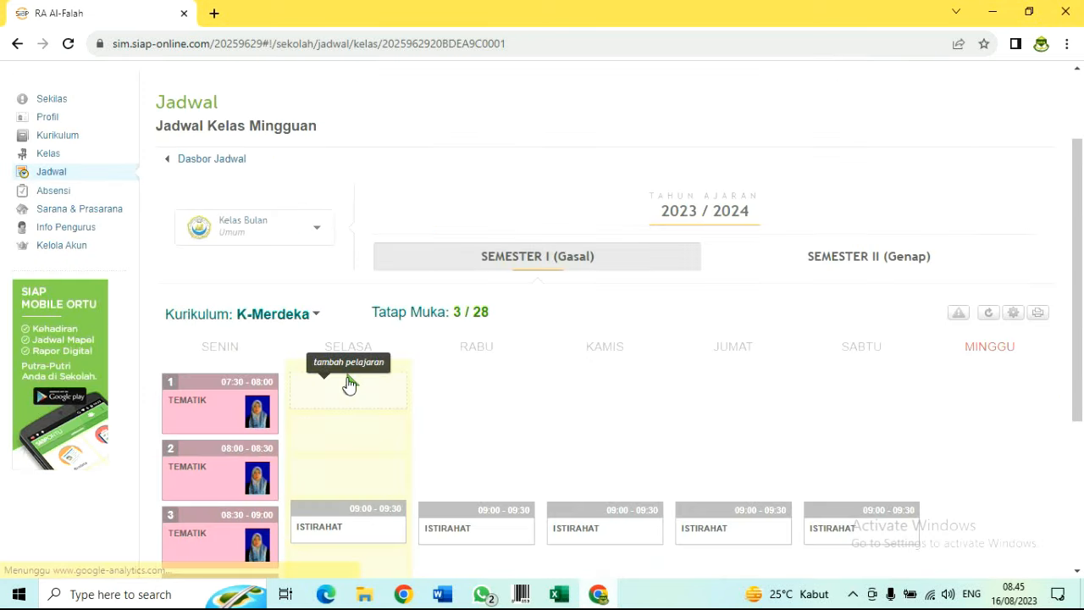
Add a 3 jam Tematik lesson from Muatan Nasional at Selasa's first period with the same teacher and save it
{"action": "left_click", "coordinate": [393, 401]}
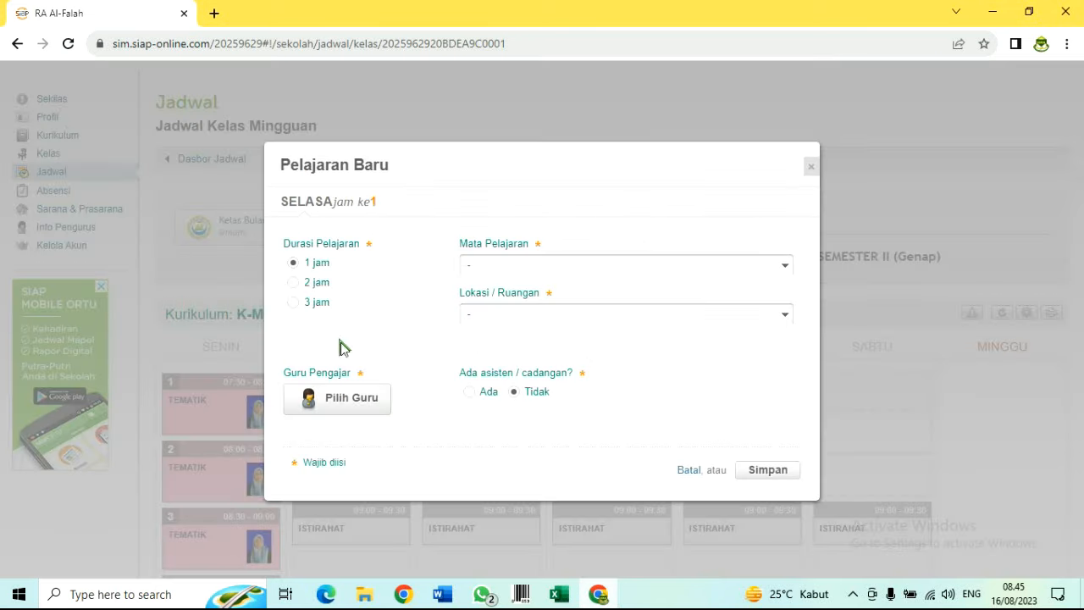
{"action": "left_click", "coordinate": [294, 303]}
{"action": "left_click", "coordinate": [462, 267]}
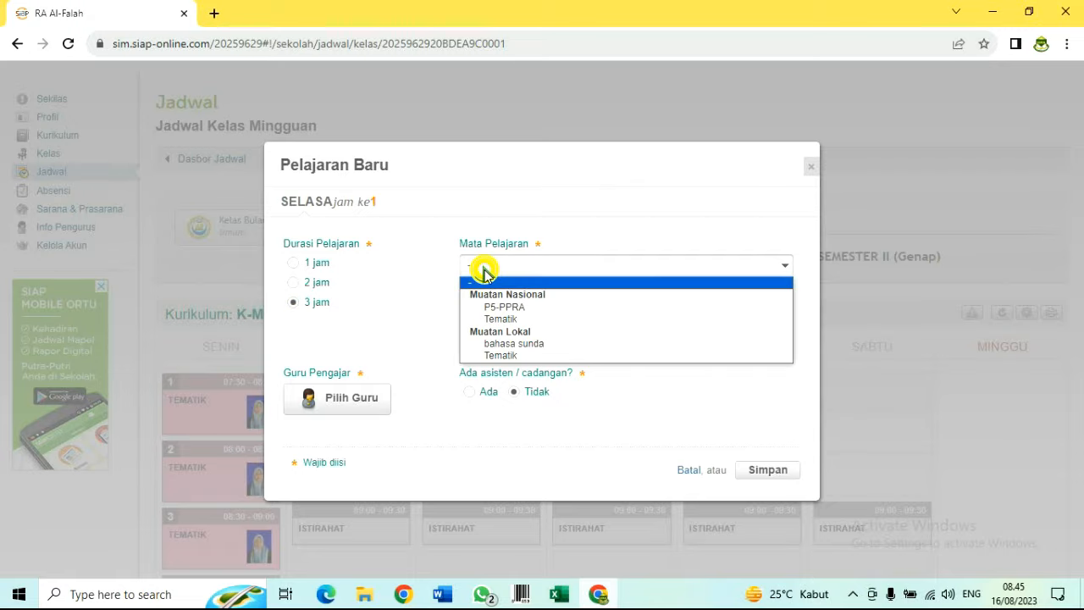
{"action": "left_click", "coordinate": [516, 317]}
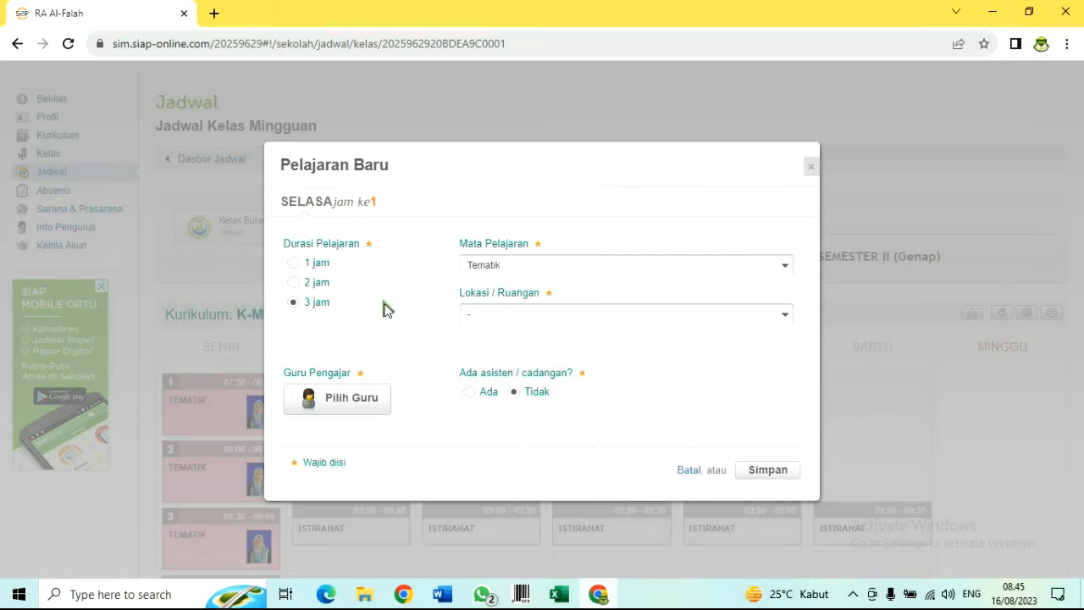
{"action": "left_click", "coordinate": [349, 398]}
{"action": "left_click", "coordinate": [449, 296]}
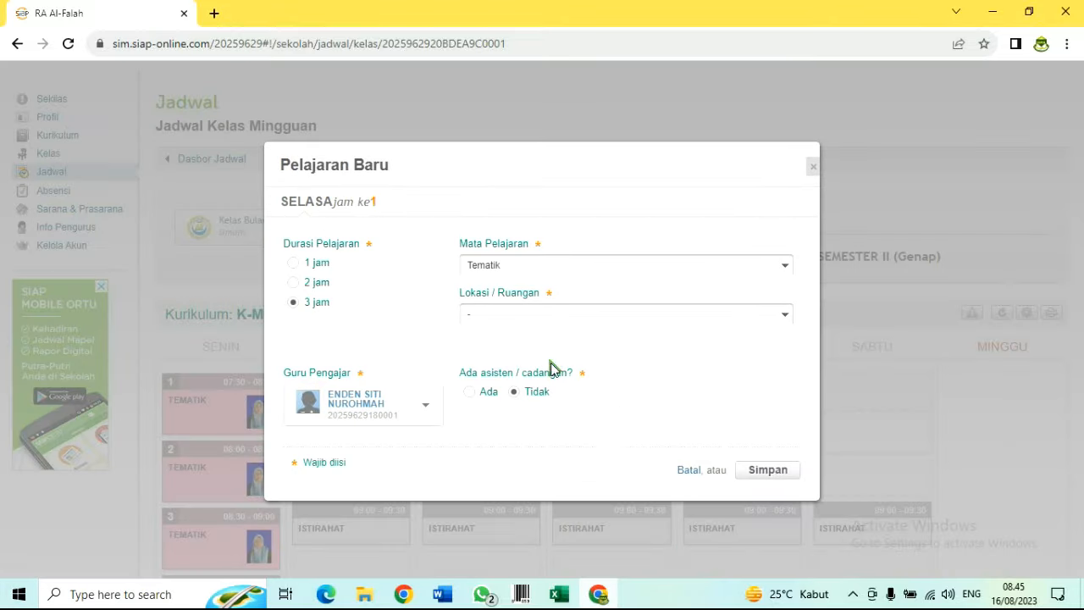
{"action": "left_click", "coordinate": [771, 474]}
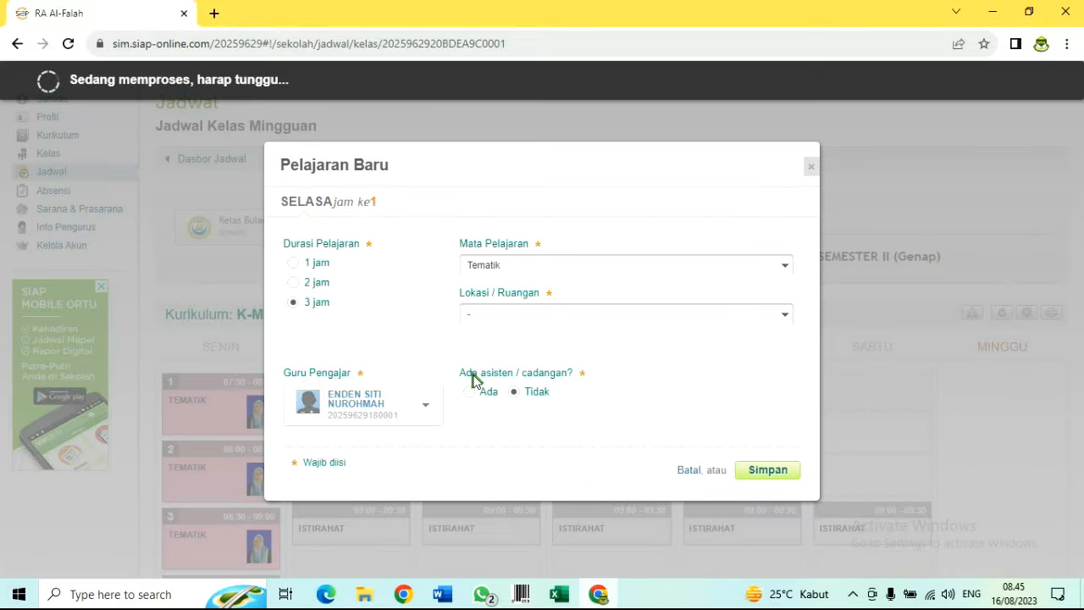
Add a 3 jam Tematik lesson from Muatan Nasional at Rabu's first period with the same teacher and save it
{"action": "scroll", "coordinate": [416, 322], "scroll_direction": "down", "scroll_amount": 2}
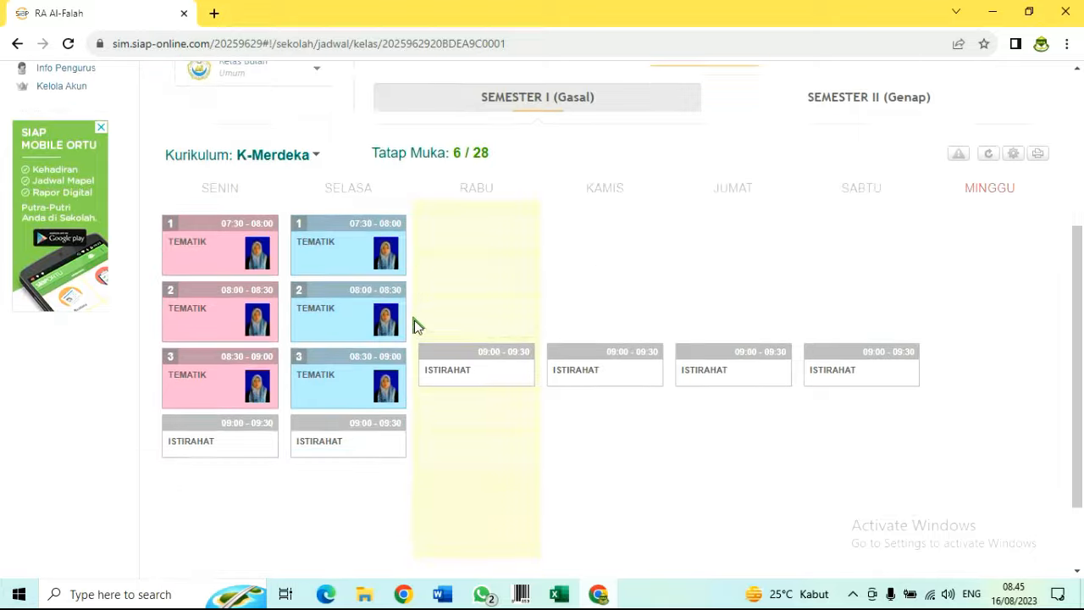
{"action": "left_click", "coordinate": [467, 246]}
{"action": "left_click", "coordinate": [326, 301]}
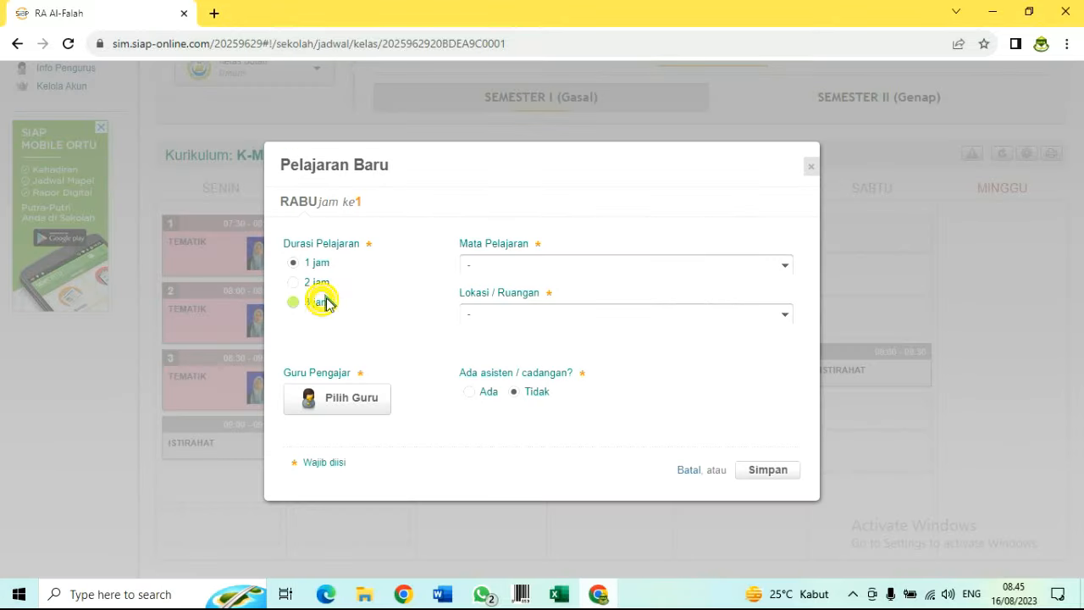
{"action": "left_click", "coordinate": [474, 266]}
{"action": "left_click", "coordinate": [503, 315]}
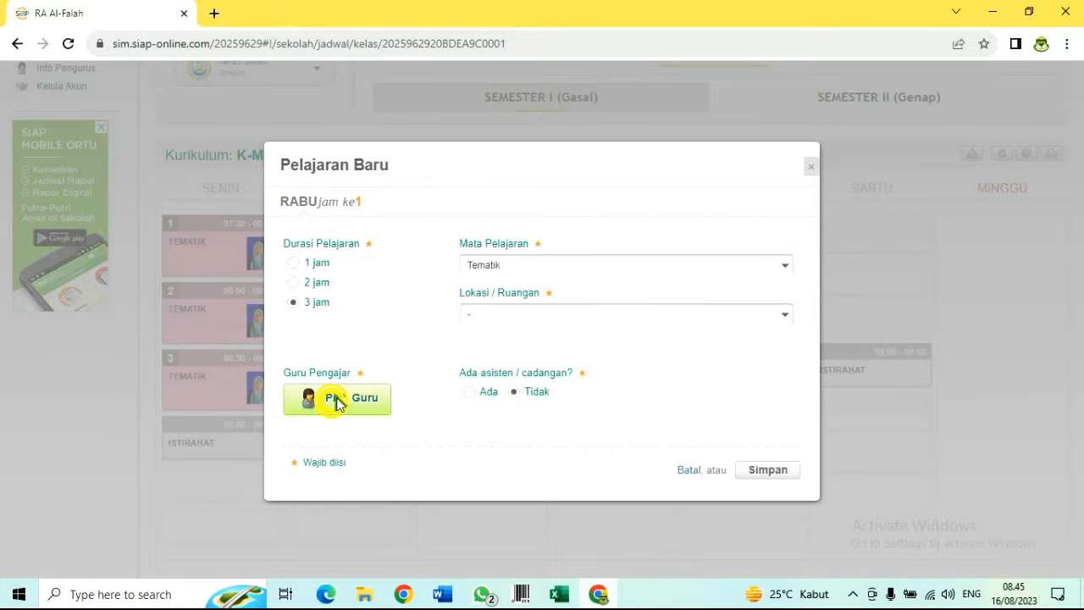
{"action": "left_click", "coordinate": [335, 406]}
{"action": "left_click", "coordinate": [446, 301]}
{"action": "left_click", "coordinate": [768, 471]}
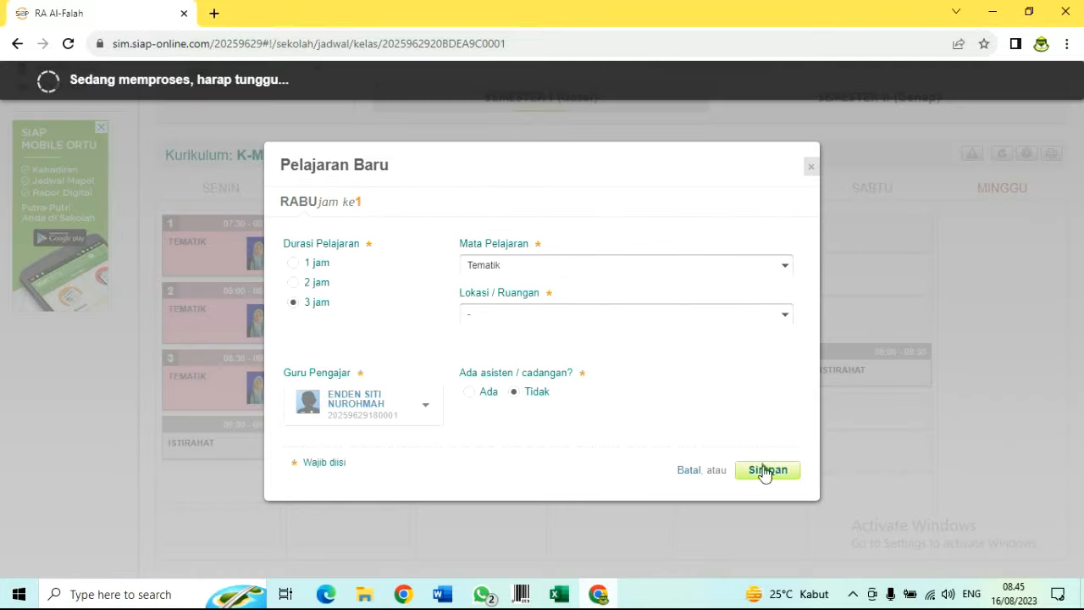
Add a 3 jam Tematik lesson from Muatan Nasional at Kamis's first period with the same teacher and save it
{"action": "left_click", "coordinate": [609, 390]}
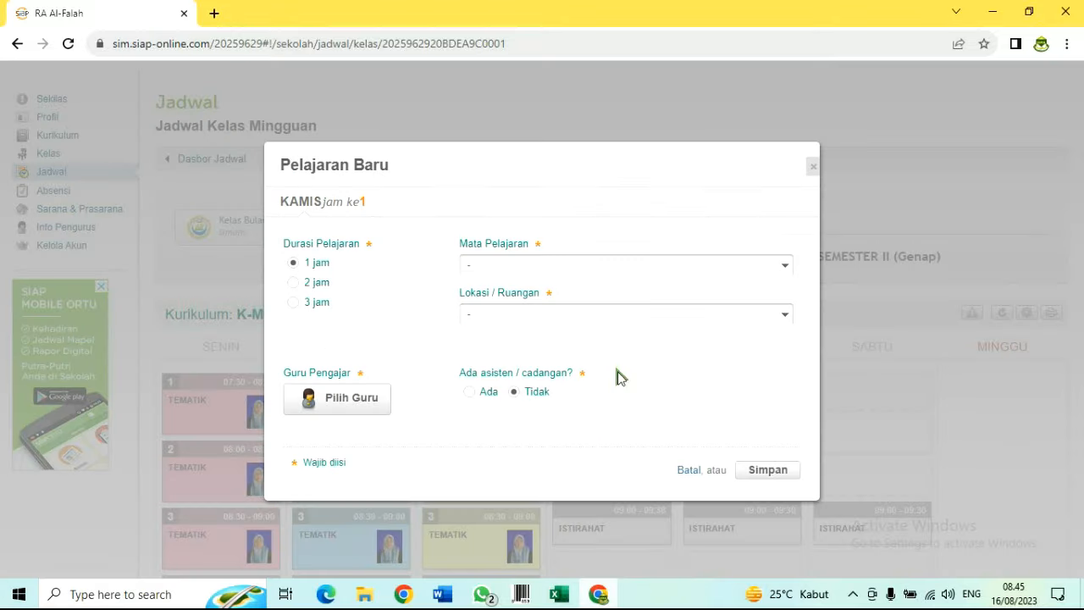
{"action": "left_click", "coordinate": [316, 302]}
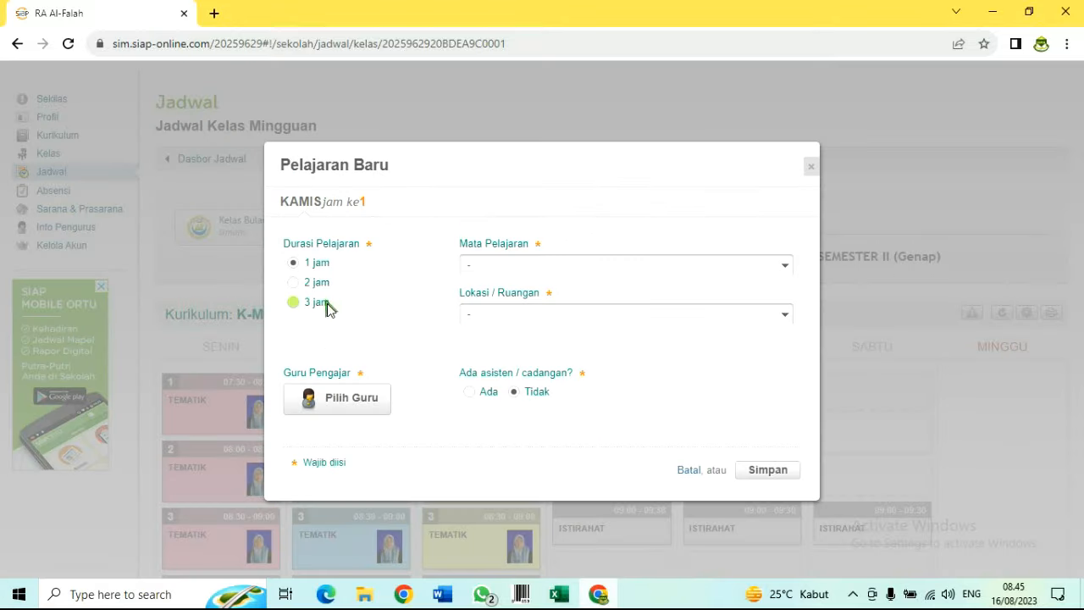
{"action": "left_click", "coordinate": [515, 265]}
{"action": "left_click", "coordinate": [533, 319]}
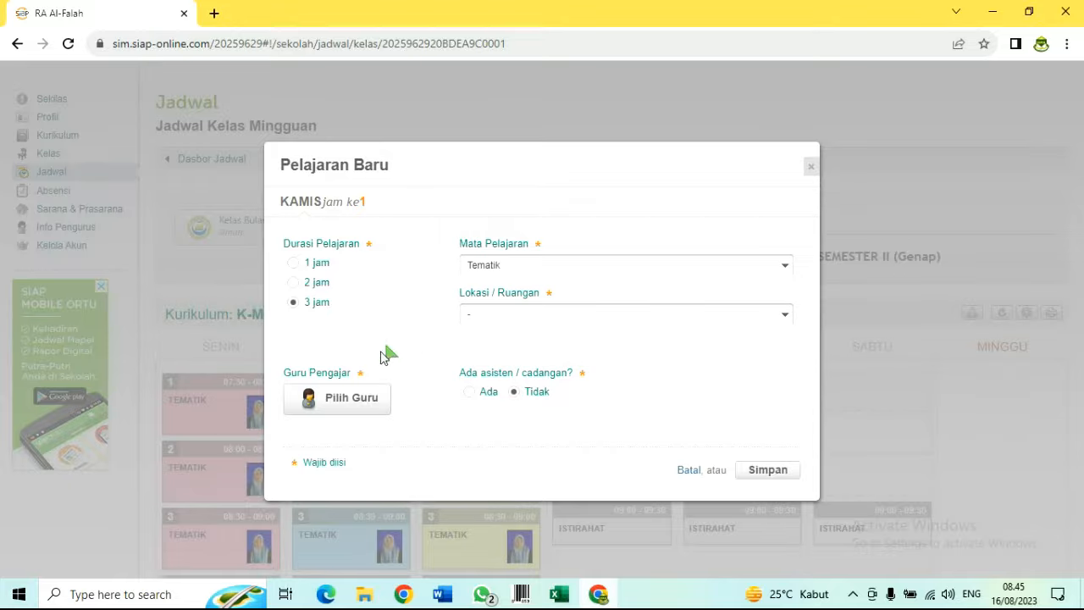
{"action": "left_click", "coordinate": [353, 398]}
{"action": "left_click", "coordinate": [411, 284]}
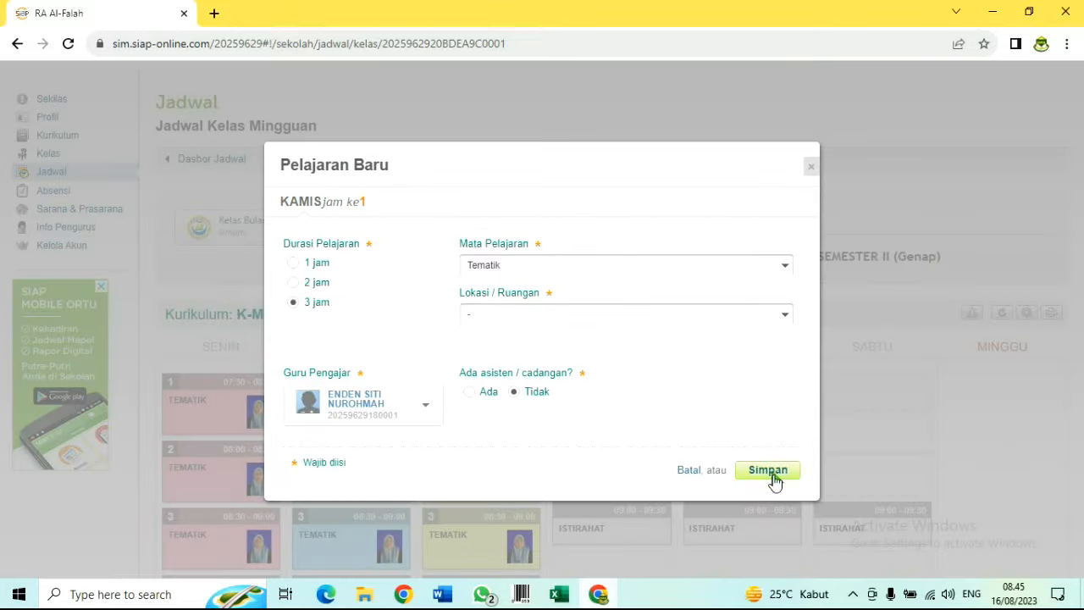
{"action": "left_click", "coordinate": [773, 479]}
Add a 3 jam Tematik lesson from Muatan Nasional at Jumat's first period with the same teacher and save it
{"action": "scroll", "coordinate": [637, 370], "scroll_direction": "down", "scroll_amount": 1}
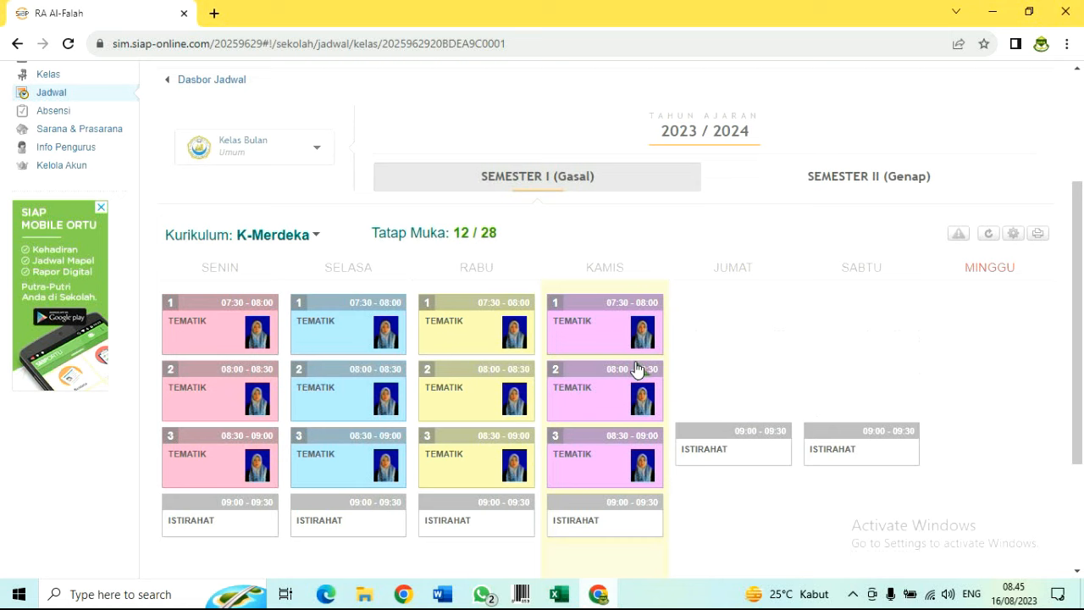
{"action": "left_click", "coordinate": [734, 315]}
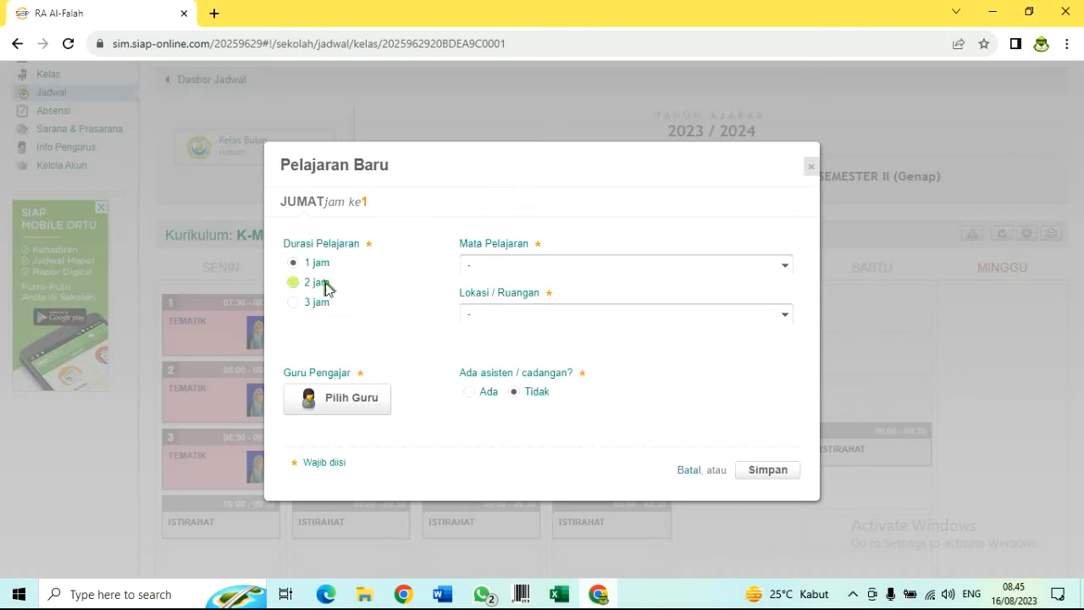
{"action": "left_click", "coordinate": [310, 304]}
{"action": "left_click", "coordinate": [503, 264]}
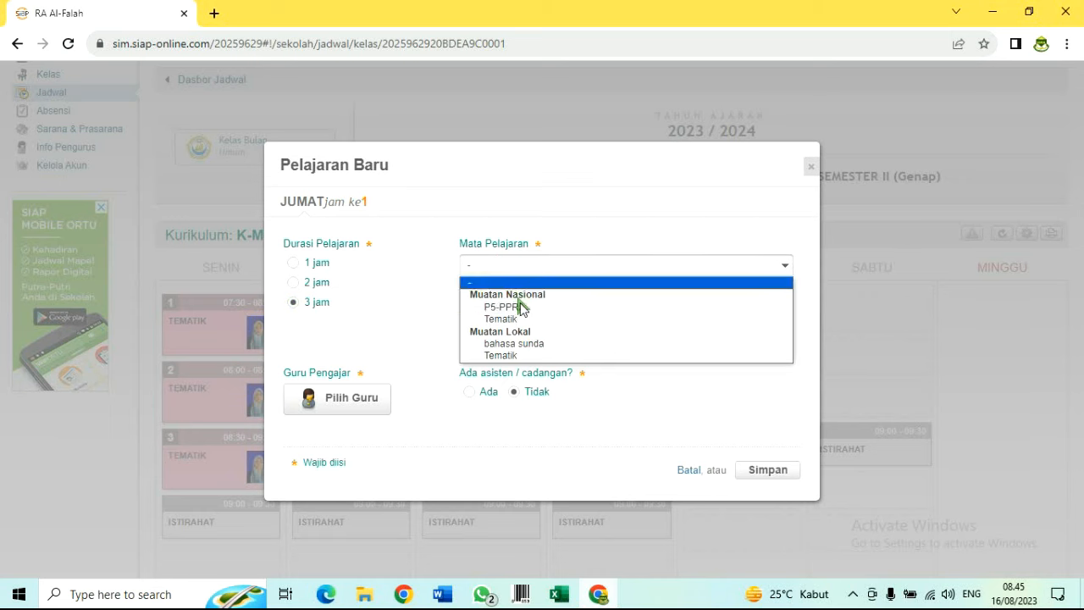
{"action": "left_click", "coordinate": [518, 318]}
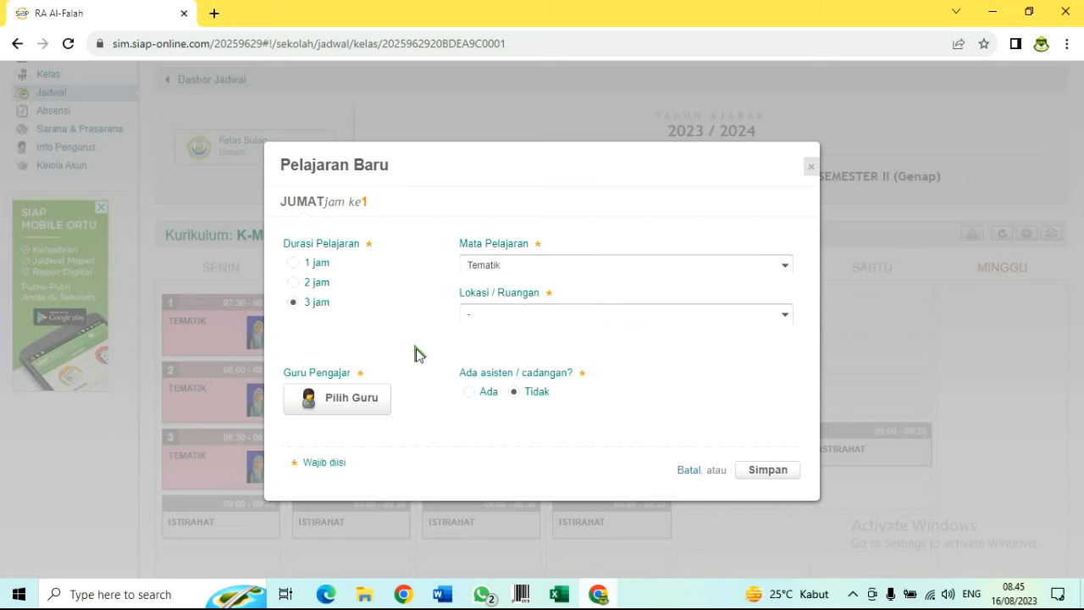
{"action": "left_click", "coordinate": [376, 398]}
{"action": "left_click", "coordinate": [394, 292]}
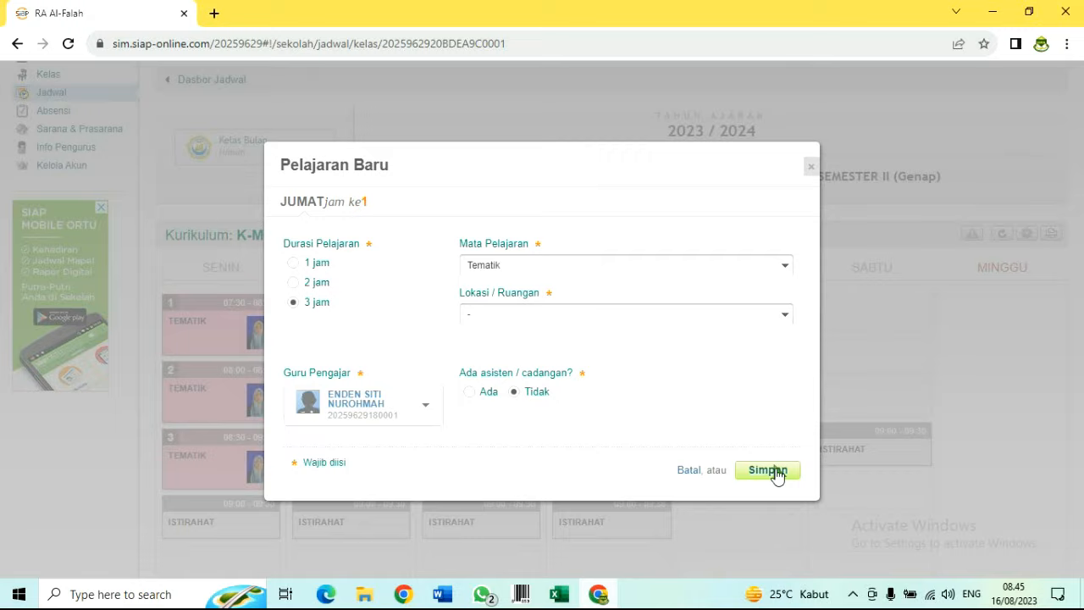
{"action": "left_click", "coordinate": [773, 472]}
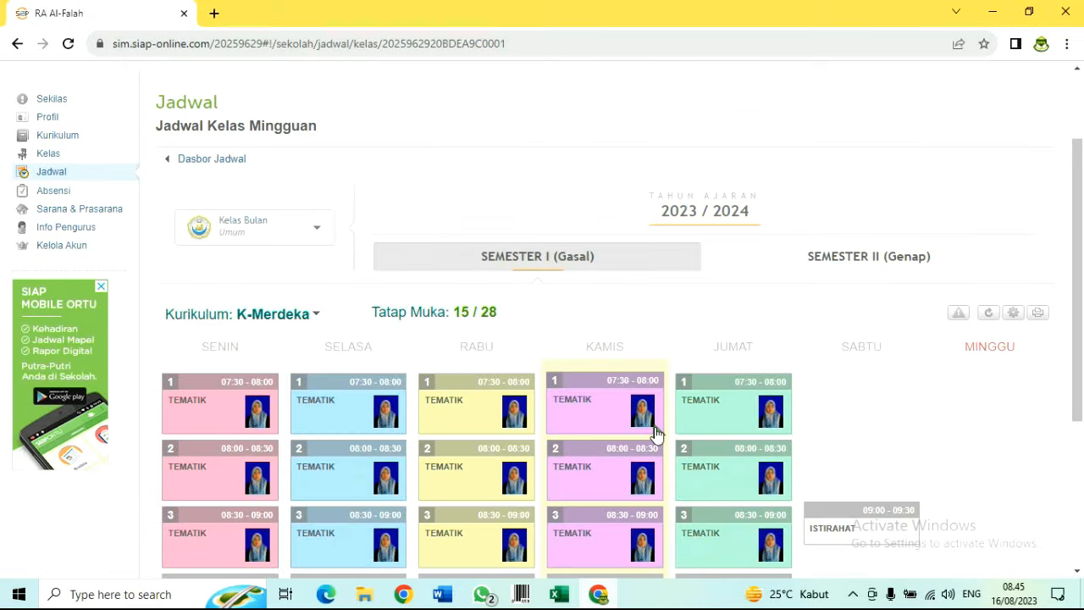
Add a 3 jam P5-PPRA lesson from Muatan Nasional at Sabtu's first period with the same teacher and save it
{"action": "scroll", "coordinate": [654, 431], "scroll_direction": "down", "scroll_amount": 3}
{"action": "left_click", "coordinate": [861, 245]}
{"action": "left_click", "coordinate": [298, 302]}
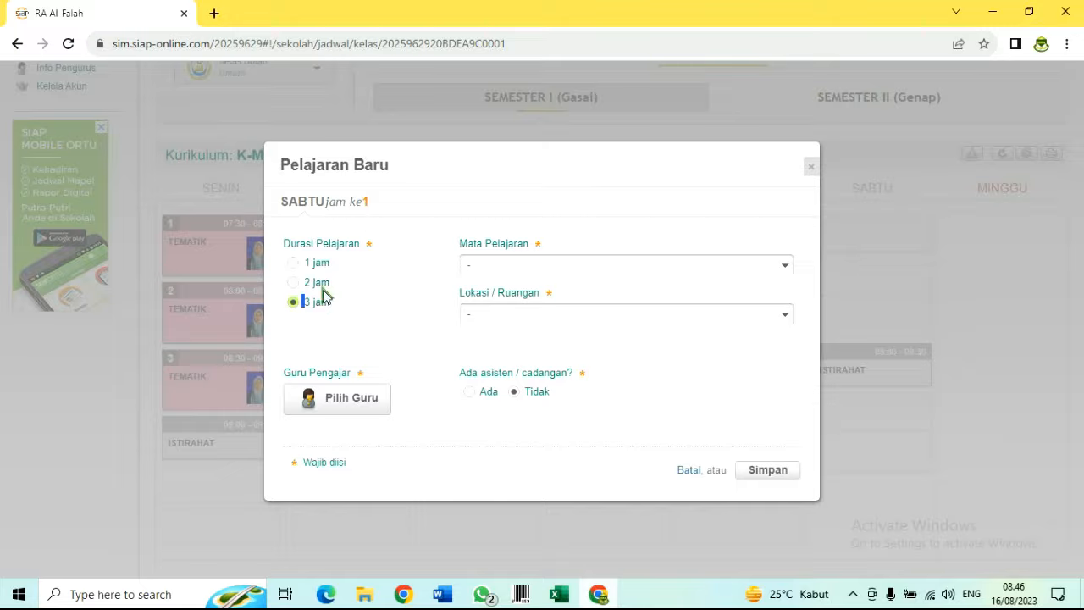
{"action": "left_click", "coordinate": [499, 269]}
{"action": "left_click", "coordinate": [515, 306]}
{"action": "left_click", "coordinate": [363, 409]}
{"action": "left_click", "coordinate": [419, 292]}
{"action": "left_click", "coordinate": [767, 470]}
Add a 2 jam Tematik lesson from Muatan Nasional at Senin's fourth period with the same teacher and save it
{"action": "scroll", "coordinate": [754, 385], "scroll_direction": "down", "scroll_amount": 2}
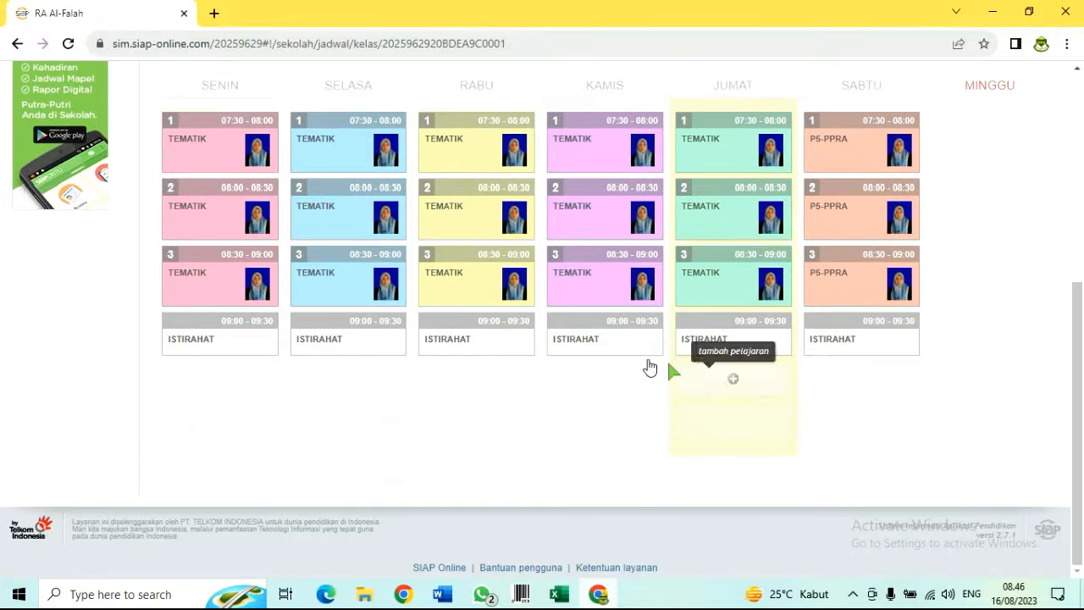
{"action": "left_click", "coordinate": [241, 378]}
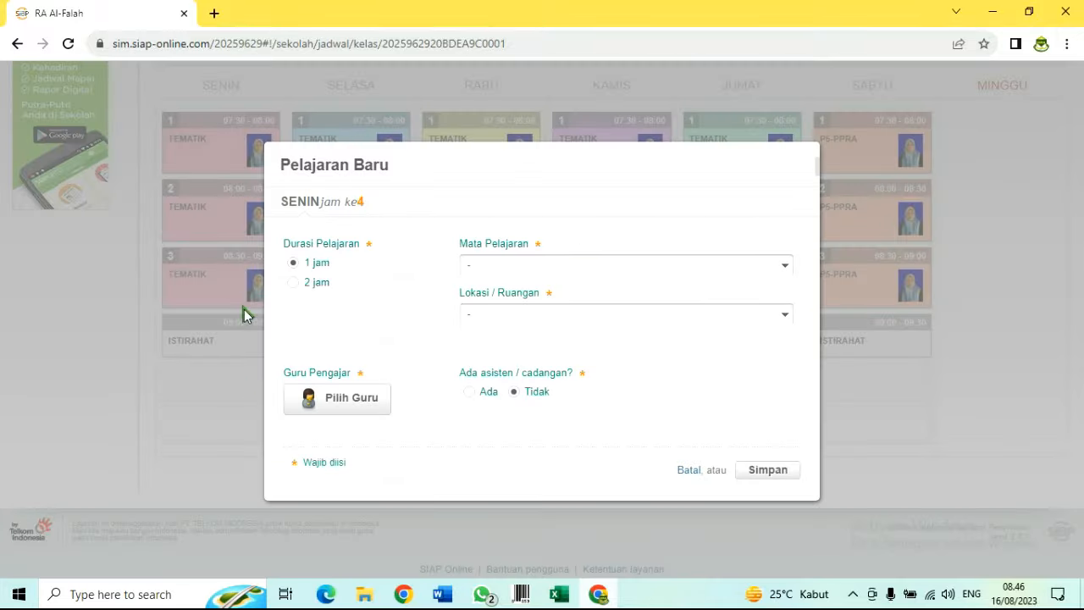
{"action": "left_click", "coordinate": [294, 282]}
{"action": "left_click", "coordinate": [489, 273]}
{"action": "left_click", "coordinate": [499, 315]}
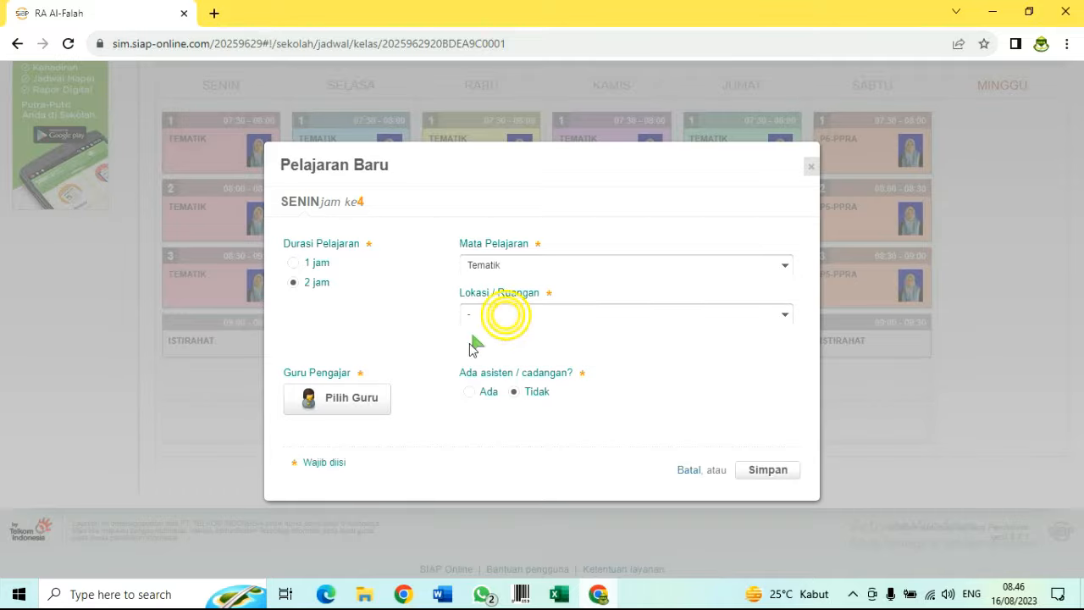
{"action": "left_click", "coordinate": [356, 395]}
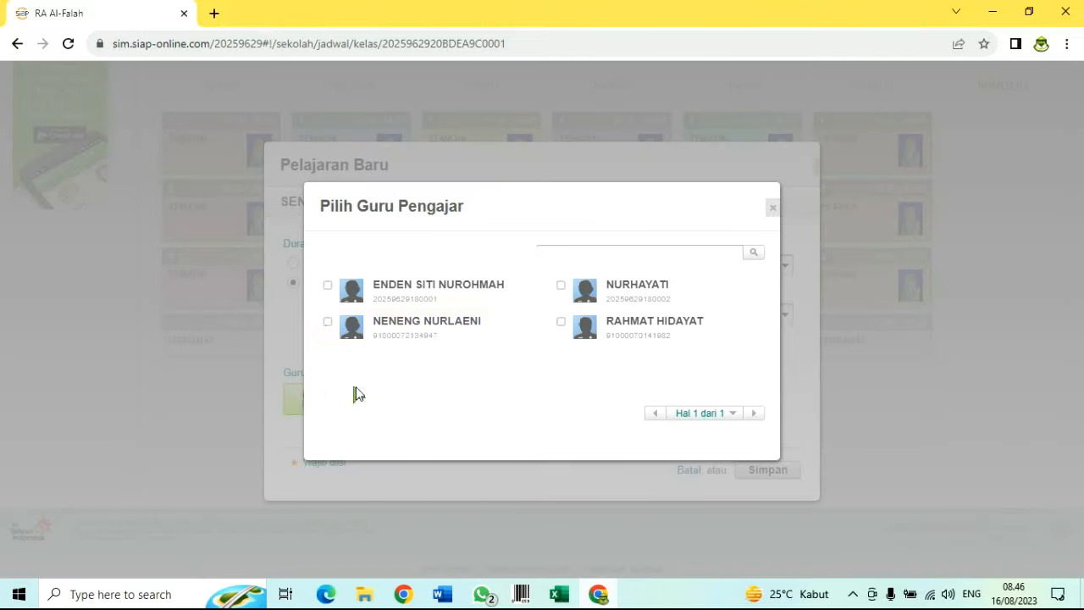
{"action": "left_click", "coordinate": [406, 294]}
{"action": "left_click", "coordinate": [750, 480]}
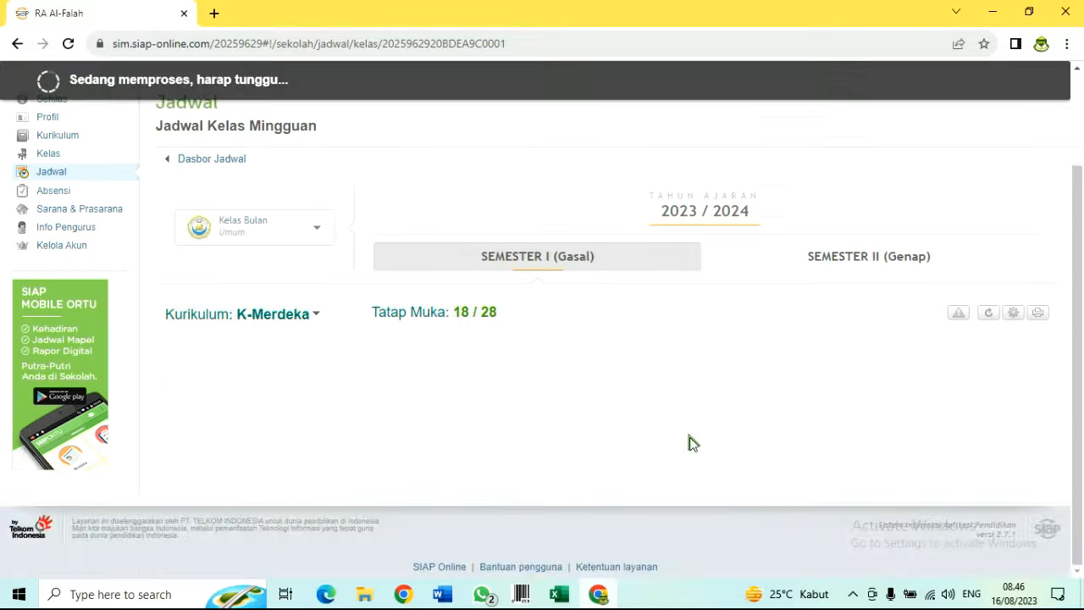
Add a 2 jam Tematik lesson from Muatan Nasional at Selasa's fourth period with the same teacher and save it
{"action": "scroll", "coordinate": [597, 412], "scroll_direction": "down", "scroll_amount": 3}
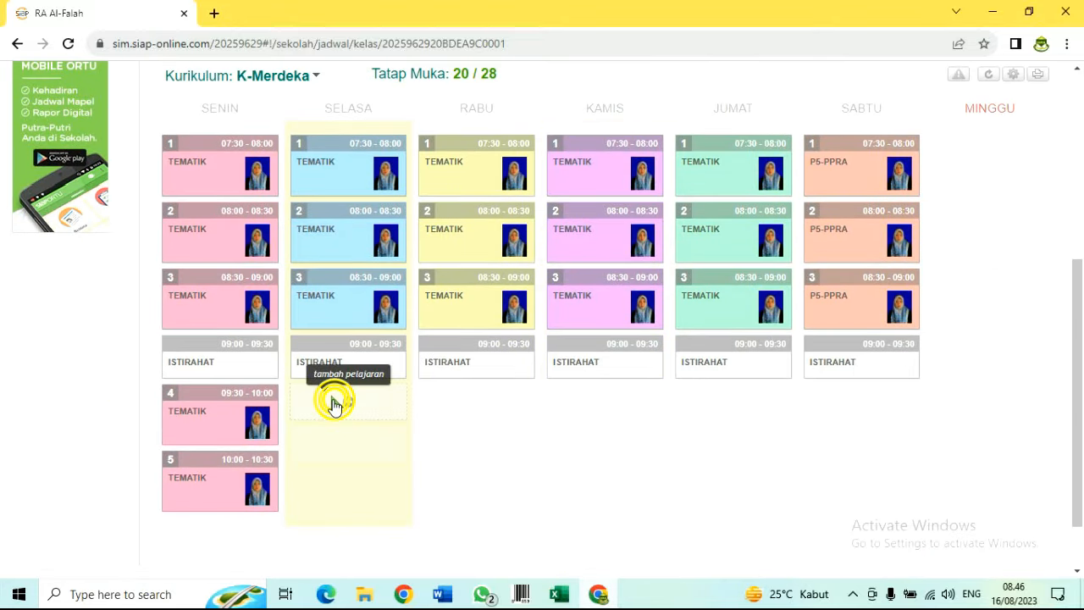
{"action": "left_click", "coordinate": [336, 402]}
{"action": "left_click", "coordinate": [303, 287]}
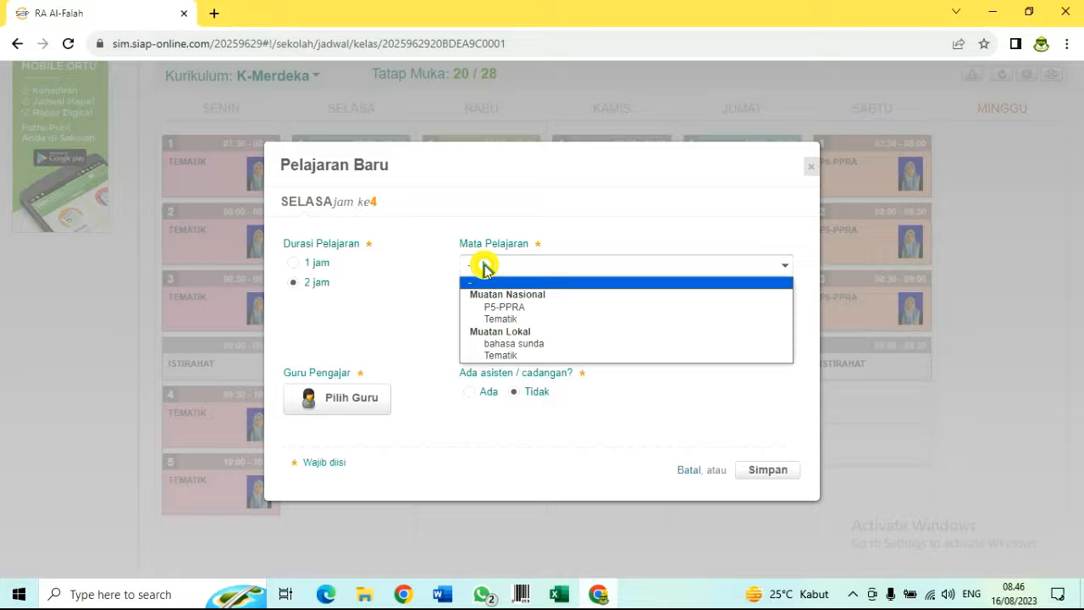
{"action": "left_click", "coordinate": [483, 266]}
{"action": "left_click", "coordinate": [519, 326]}
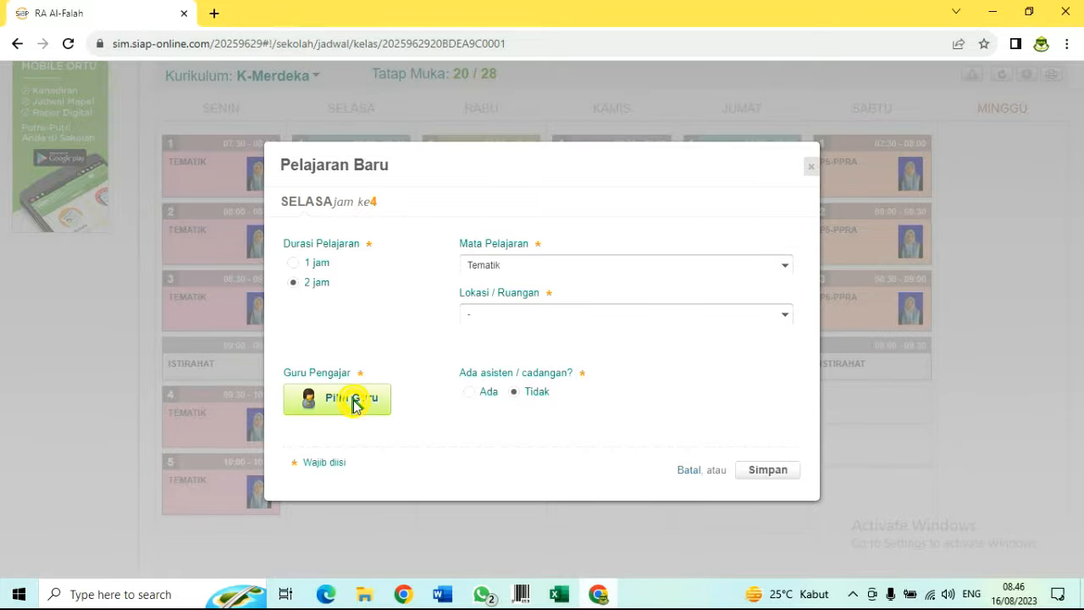
{"action": "left_click", "coordinate": [354, 402]}
{"action": "left_click", "coordinate": [414, 294]}
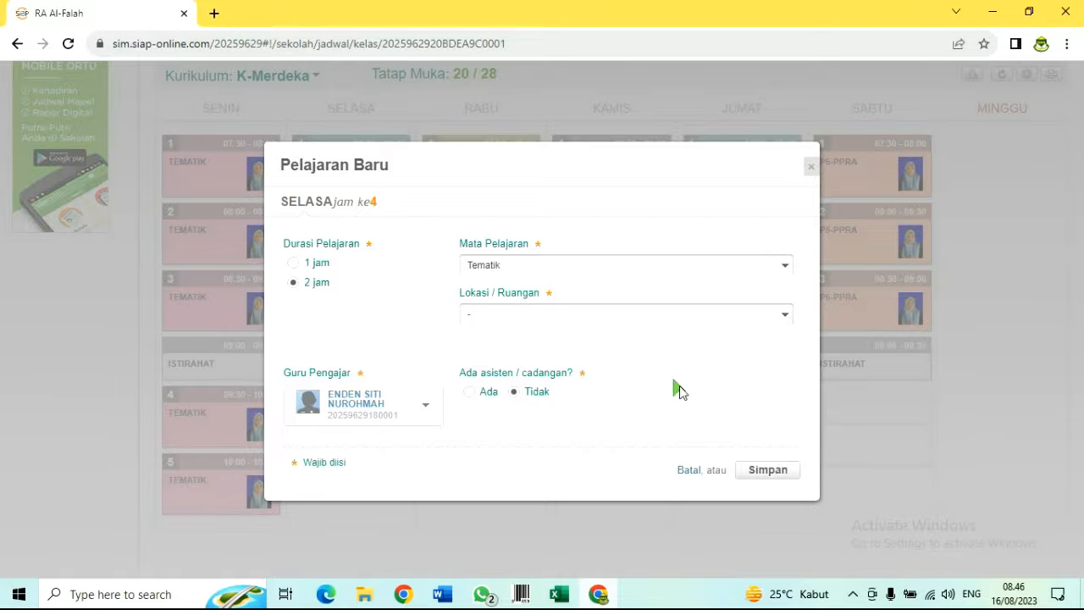
{"action": "left_click", "coordinate": [770, 473]}
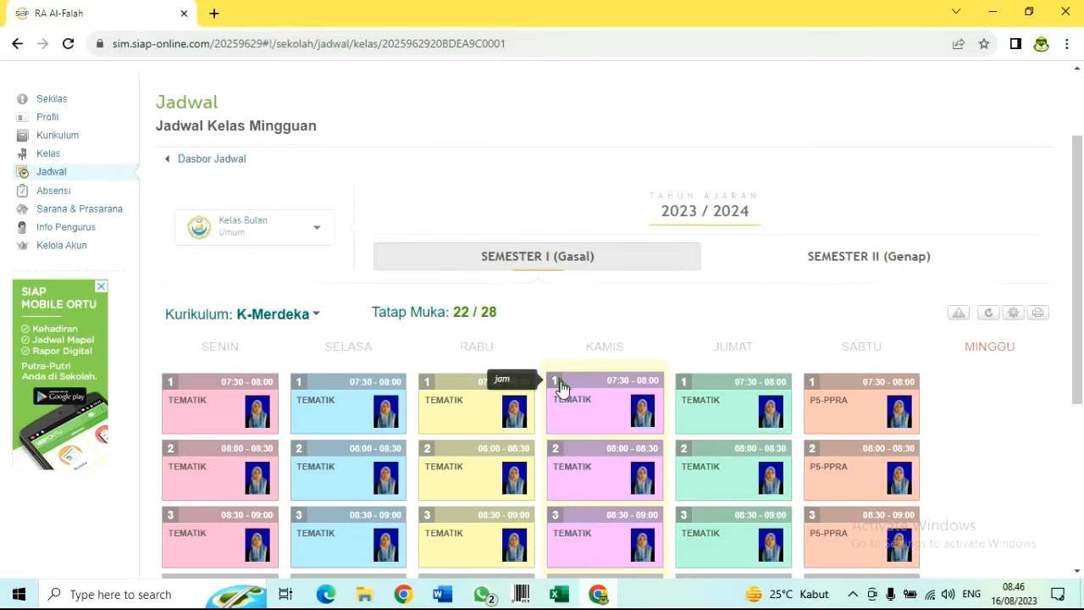
Add a 2 jam Tematik lesson from Muatan Nasional at Rabu's fourth period with the same teacher and save it
{"action": "scroll", "coordinate": [559, 387], "scroll_direction": "down", "scroll_amount": 3}
{"action": "left_click", "coordinate": [483, 412]}
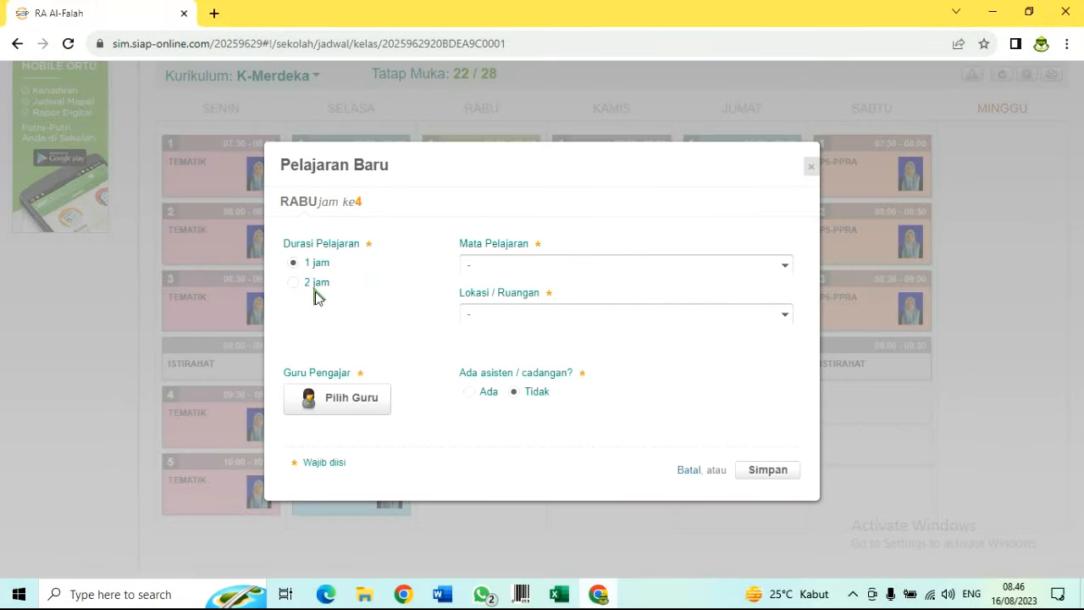
{"action": "left_click", "coordinate": [296, 282]}
{"action": "left_click", "coordinate": [496, 265]}
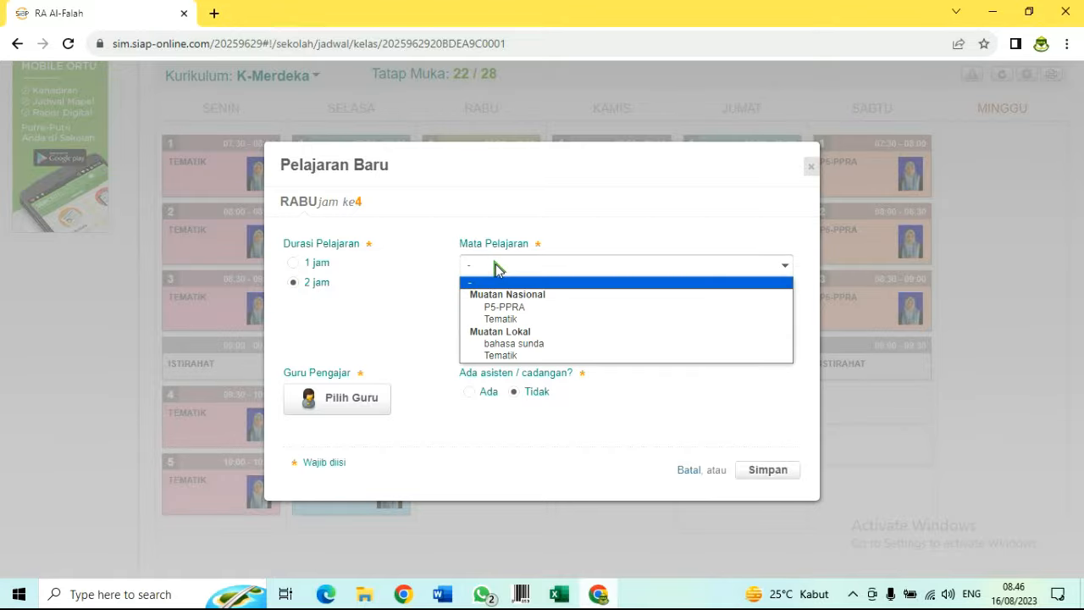
{"action": "left_click", "coordinate": [520, 318]}
{"action": "left_click", "coordinate": [347, 396]}
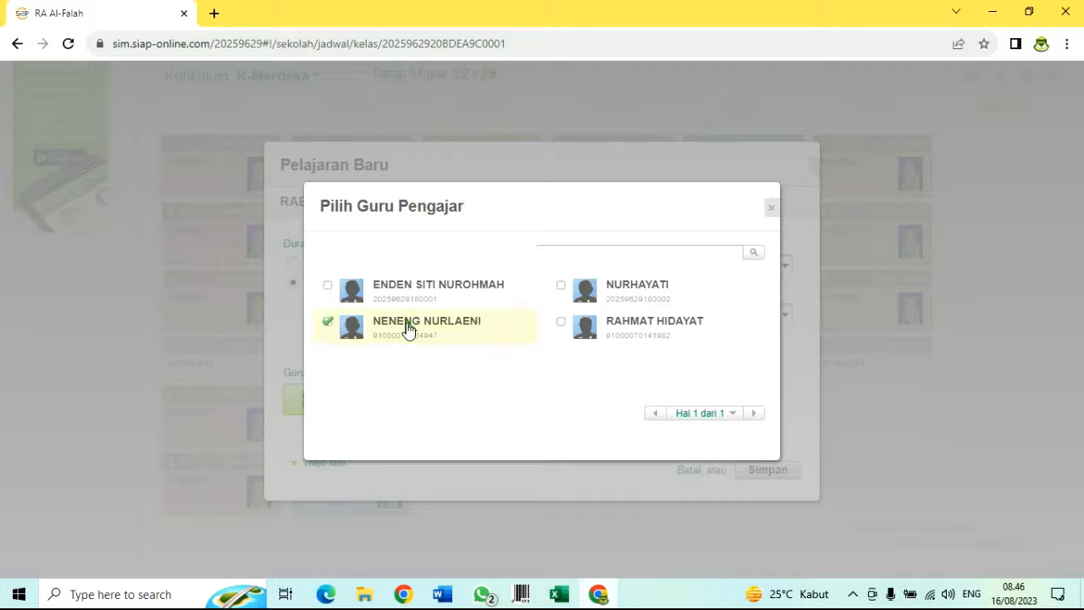
{"action": "left_click", "coordinate": [430, 293]}
{"action": "left_click", "coordinate": [766, 470]}
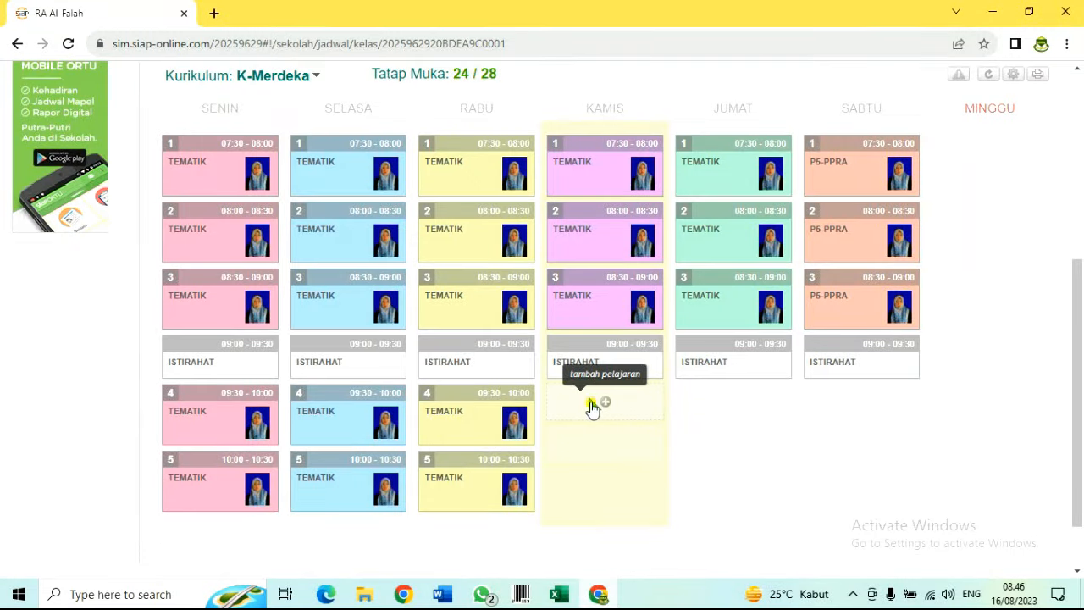
Add a 2 jam Tematik lesson from Muatan Nasional at Kamis's fourth period with the same teacher and save it
{"action": "left_click", "coordinate": [593, 402]}
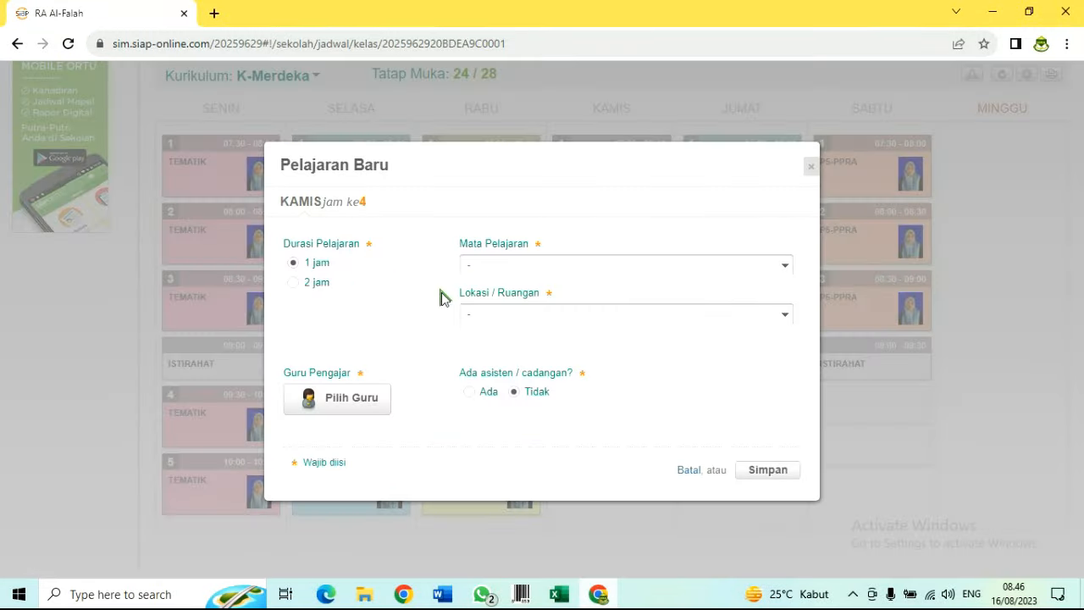
{"action": "left_click", "coordinate": [522, 276]}
{"action": "left_click", "coordinate": [516, 313]}
{"action": "left_click", "coordinate": [359, 396]}
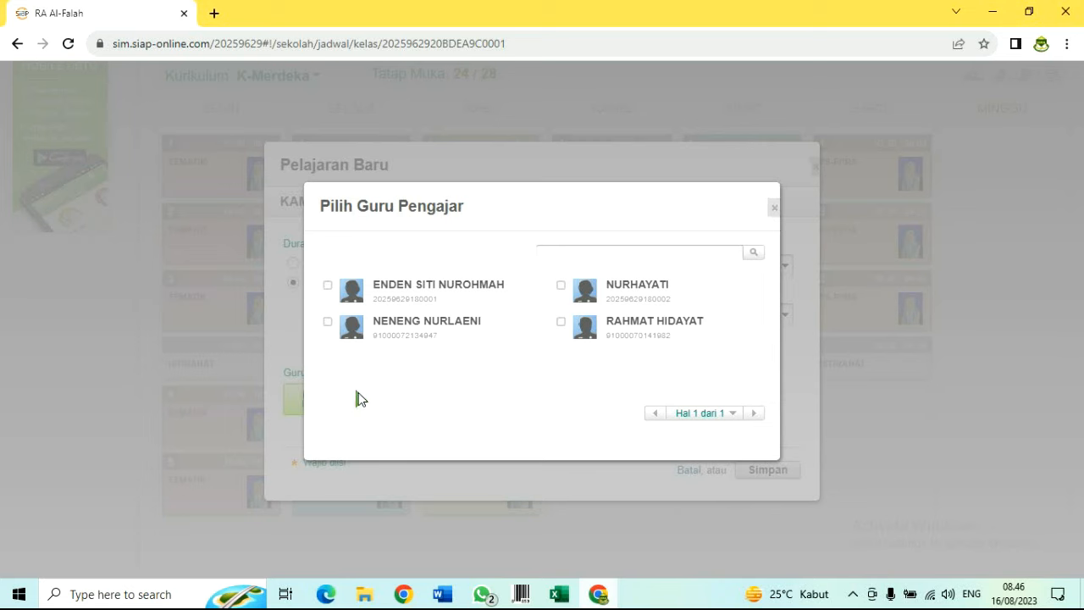
{"action": "left_click", "coordinate": [397, 298]}
{"action": "left_click", "coordinate": [775, 469]}
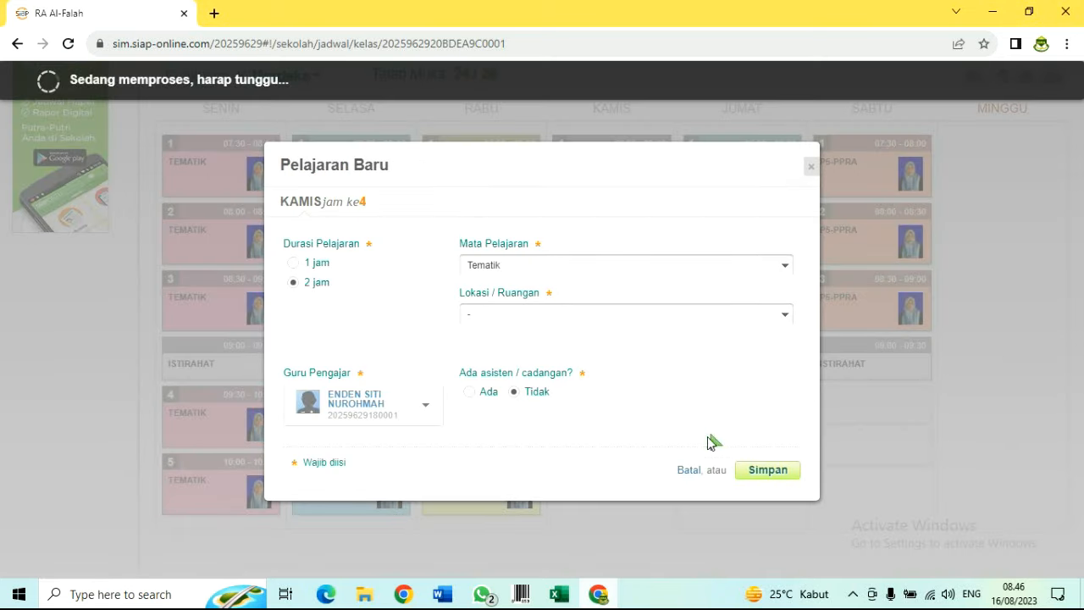
Add a 2 jam Tematik lesson from Muatan Nasional at Jumat's fourth period with the same teacher and save it
{"action": "scroll", "coordinate": [671, 426], "scroll_direction": "up", "scroll_amount": 2}
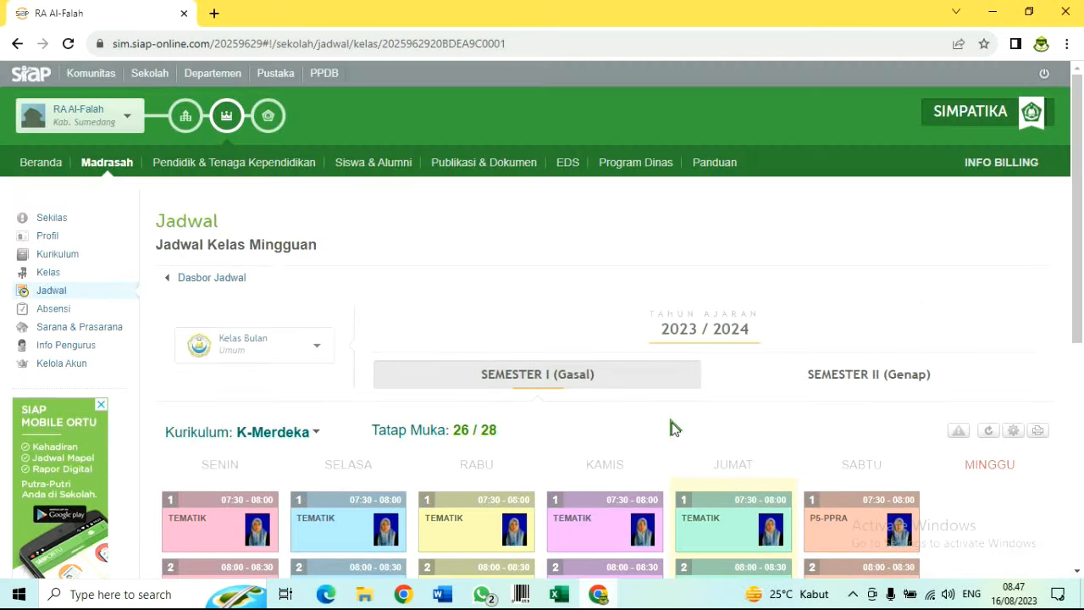
{"action": "scroll", "coordinate": [671, 426], "scroll_direction": "down", "scroll_amount": 5}
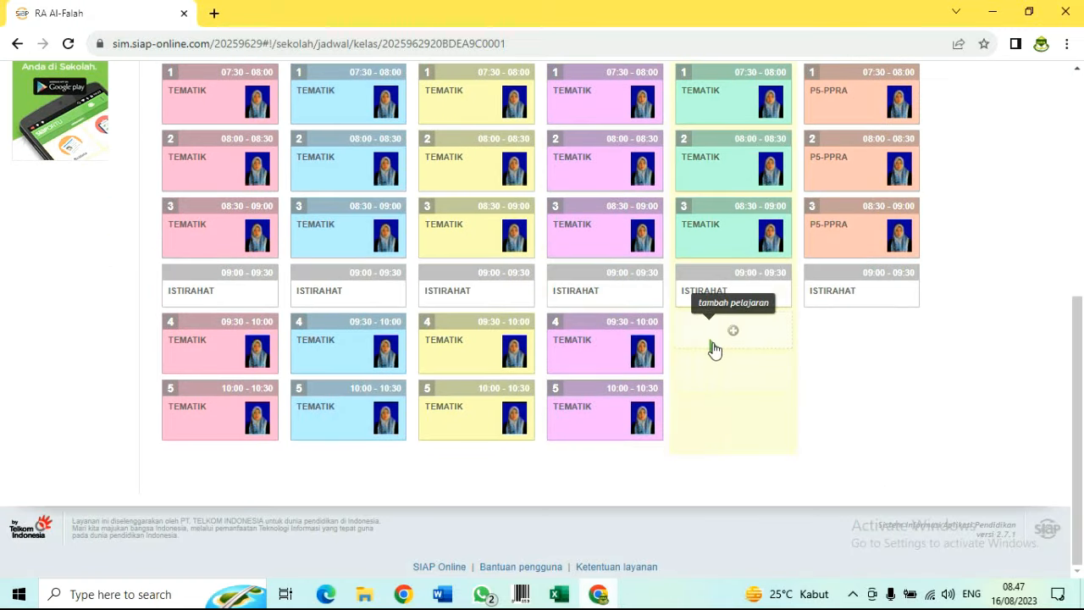
{"action": "left_click", "coordinate": [717, 343]}
{"action": "left_click", "coordinate": [314, 283]}
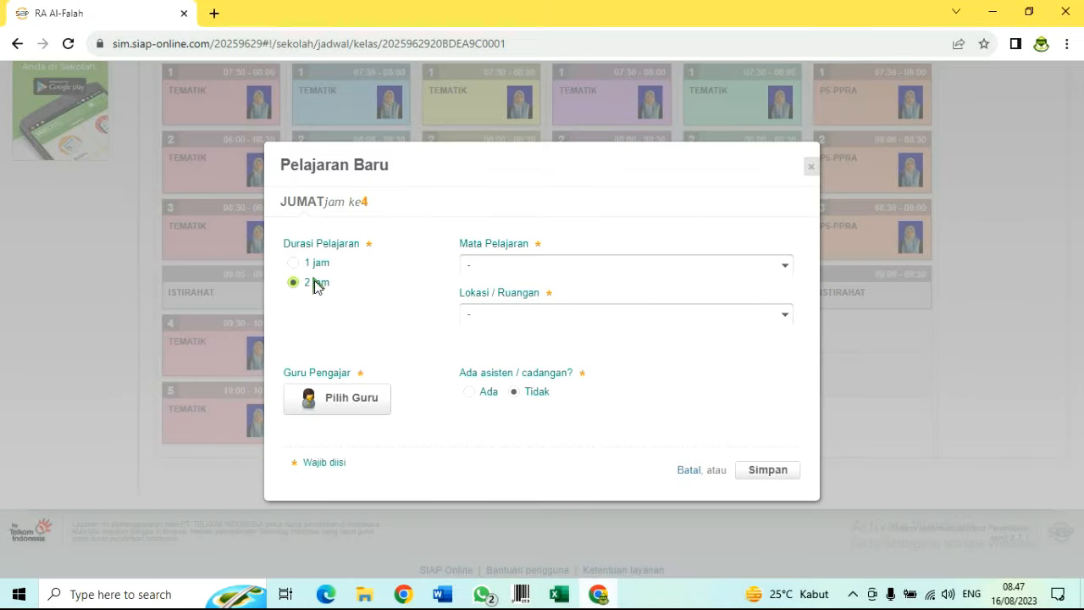
{"action": "left_click", "coordinate": [479, 269]}
{"action": "left_click", "coordinate": [503, 317]}
{"action": "left_click", "coordinate": [338, 407]}
{"action": "left_click", "coordinate": [387, 299]}
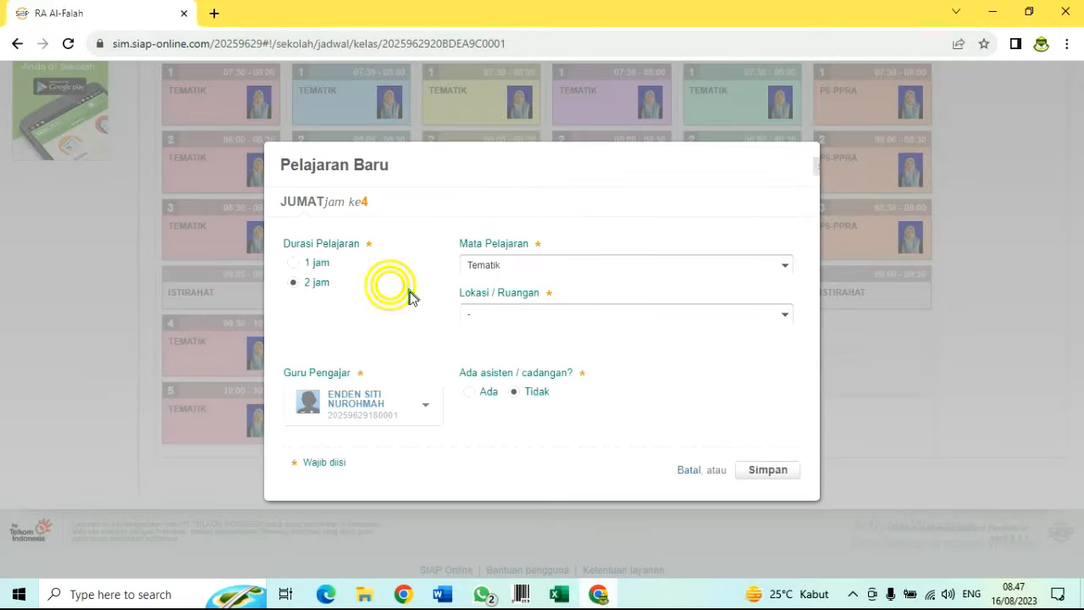
{"action": "left_click", "coordinate": [769, 468]}
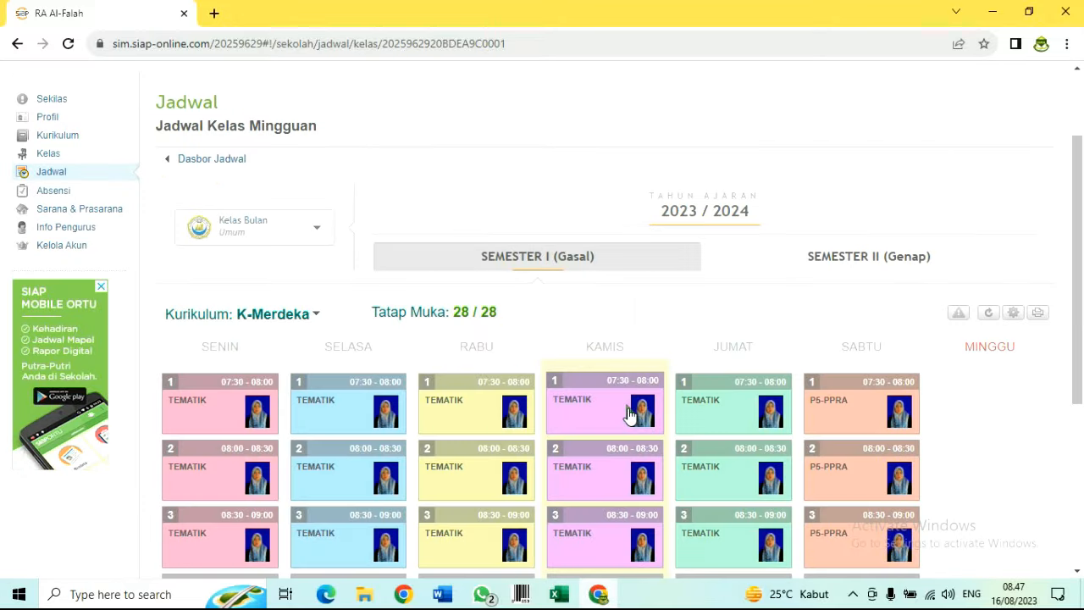
Add a 2 jam P5-PPRA lesson from Muatan Nasional at Sabtu's fourth period with the same teacher and save it
{"action": "scroll", "coordinate": [630, 413], "scroll_direction": "down", "scroll_amount": 3}
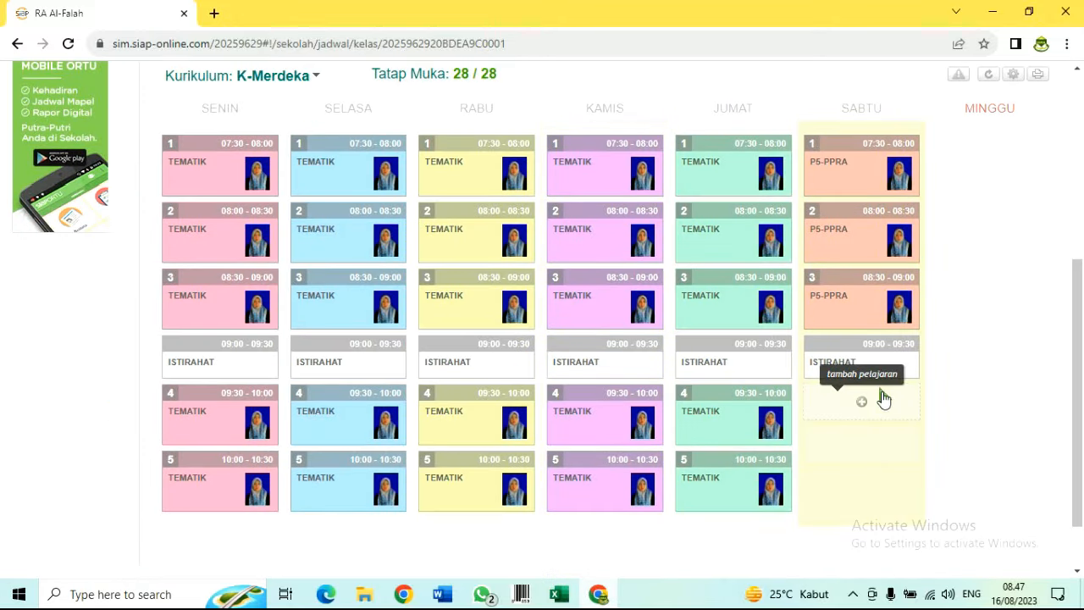
{"action": "left_click", "coordinate": [890, 405]}
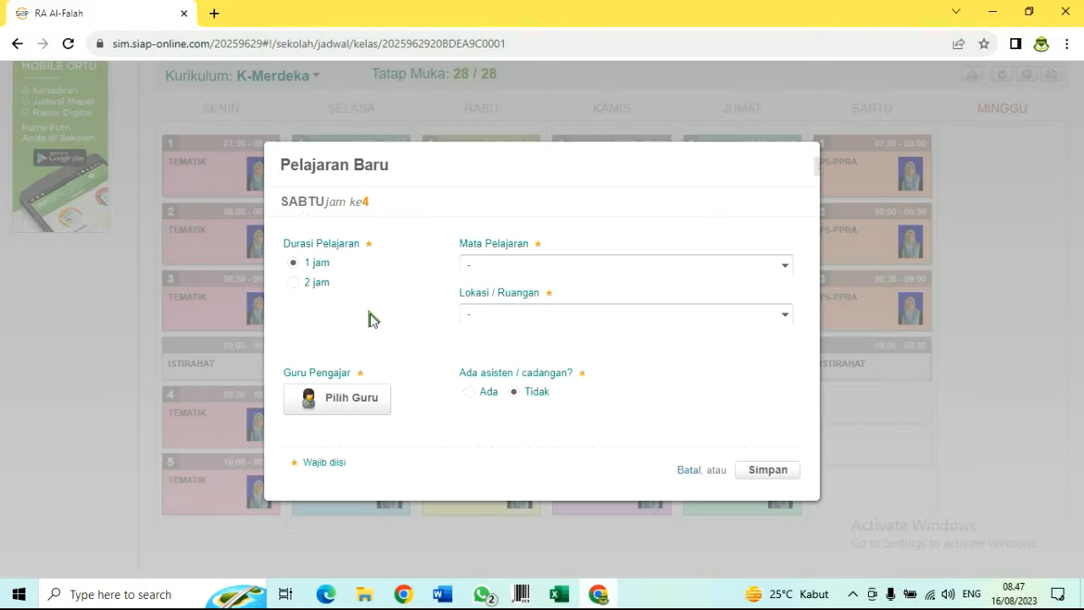
{"action": "left_click", "coordinate": [298, 285]}
{"action": "left_click", "coordinate": [508, 265]}
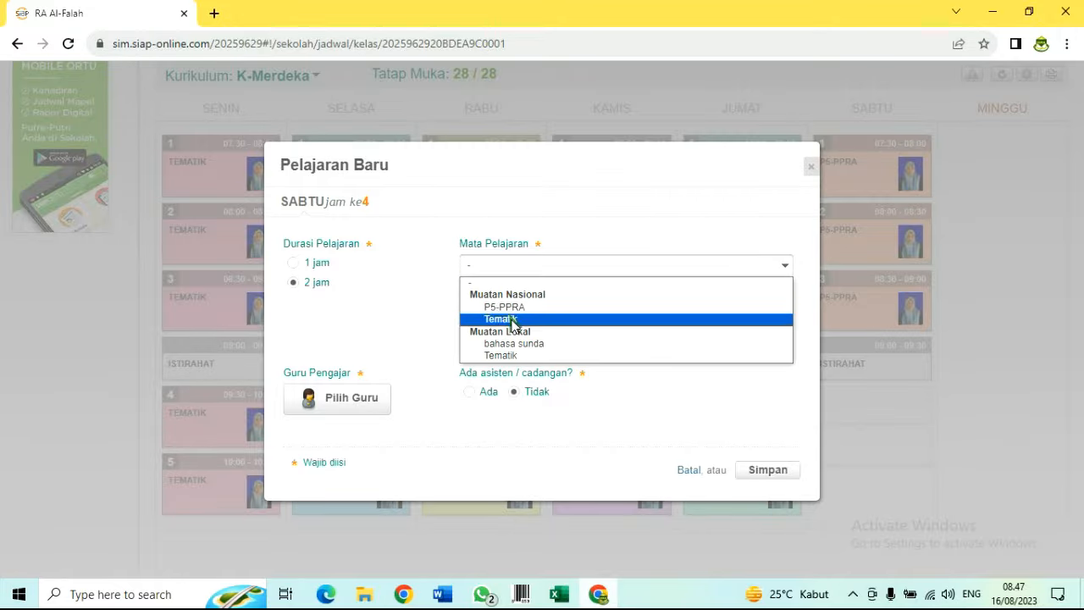
{"action": "left_click", "coordinate": [500, 315]}
{"action": "left_click", "coordinate": [487, 265]}
{"action": "left_click", "coordinate": [499, 306]}
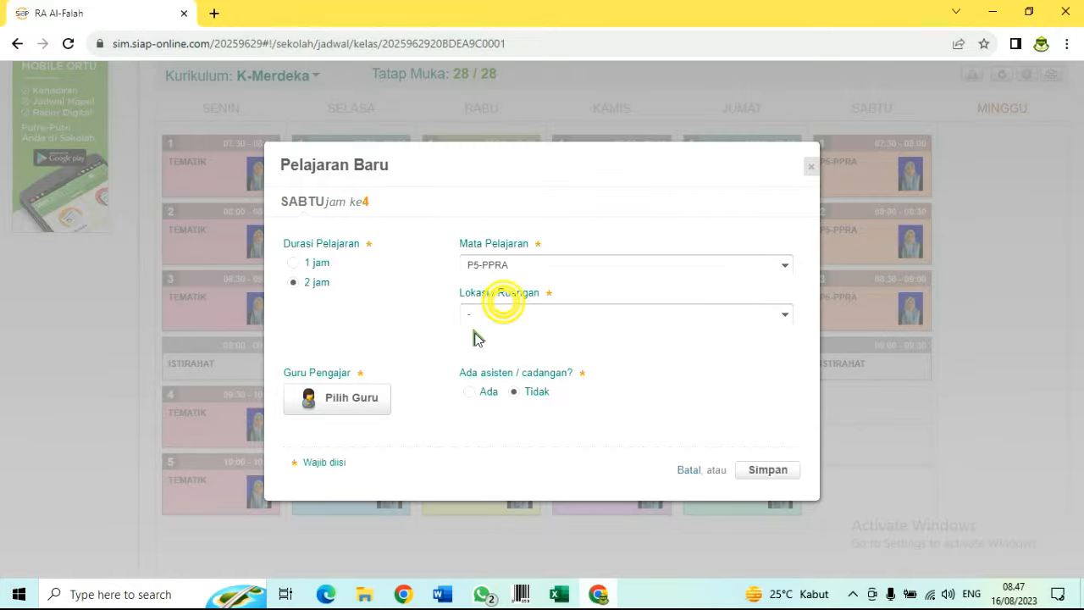
{"action": "left_click", "coordinate": [337, 398]}
{"action": "left_click", "coordinate": [450, 288]}
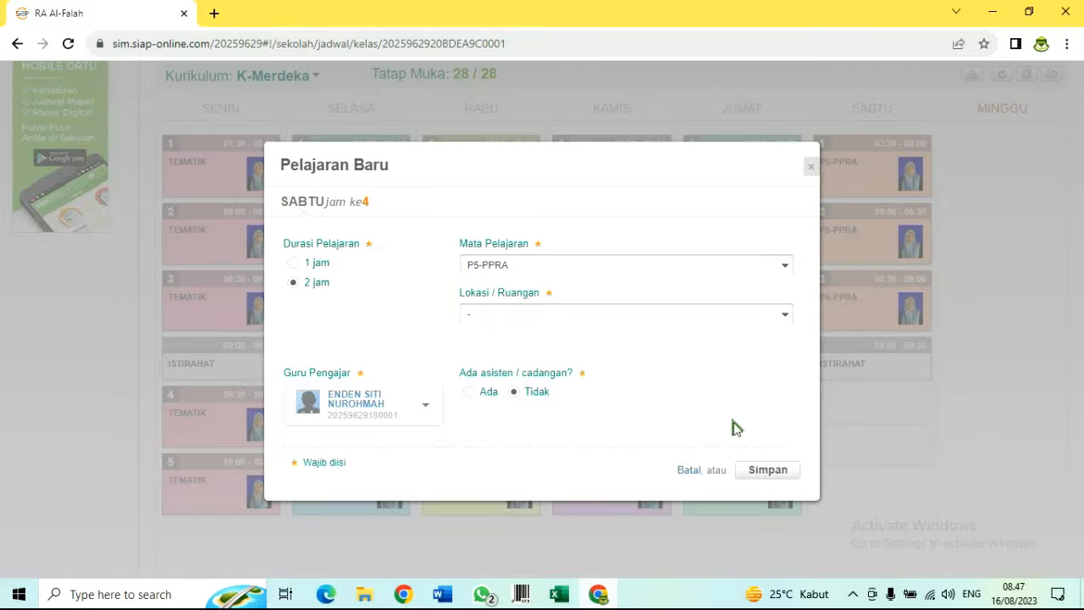
{"action": "left_click", "coordinate": [772, 471]}
Delete the Tematik lesson at Jumat's fourth and fifth periods from Kelas Bulan's schedule
{"action": "scroll", "coordinate": [894, 424], "scroll_direction": "down", "scroll_amount": 4}
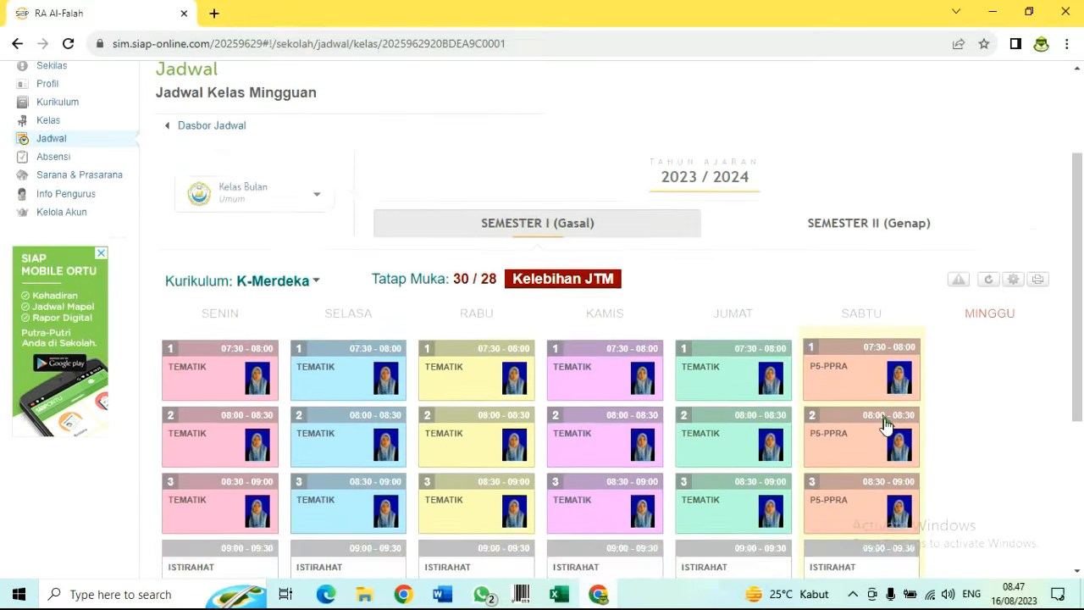
{"action": "scroll", "coordinate": [906, 407], "scroll_direction": "up", "scroll_amount": 3}
{"action": "scroll", "coordinate": [906, 402], "scroll_direction": "up", "scroll_amount": 1}
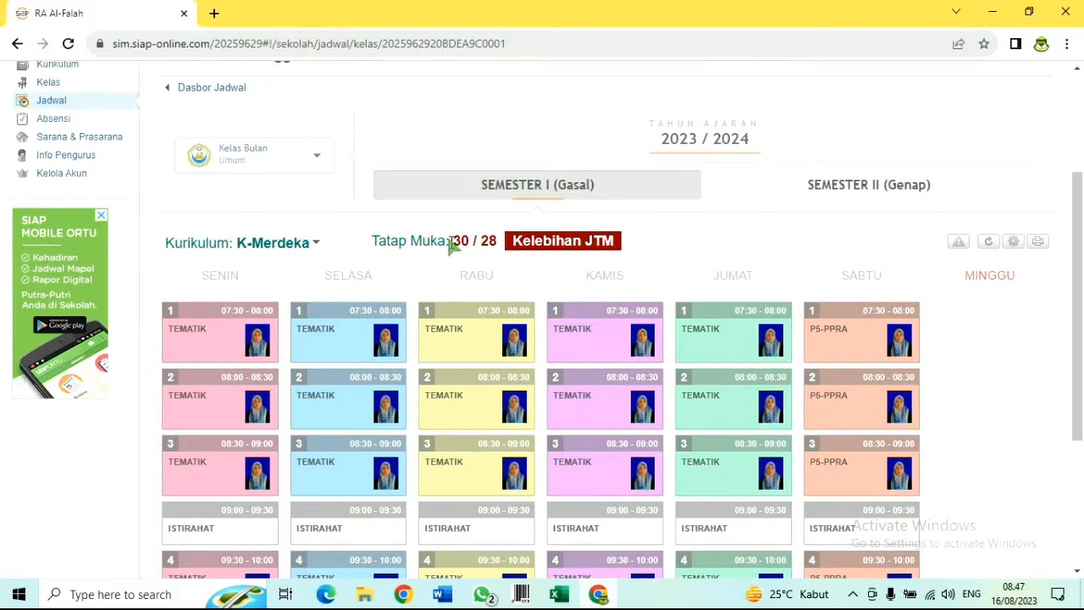
{"action": "scroll", "coordinate": [631, 282], "scroll_direction": "down", "scroll_amount": 3}
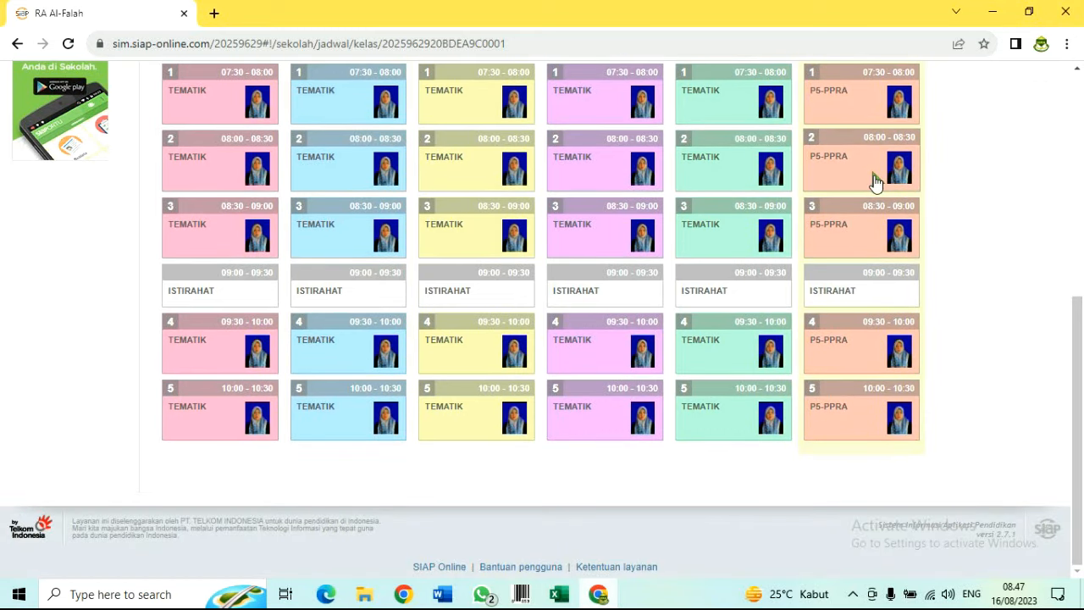
{"action": "scroll", "coordinate": [876, 179], "scroll_direction": "up", "scroll_amount": 2}
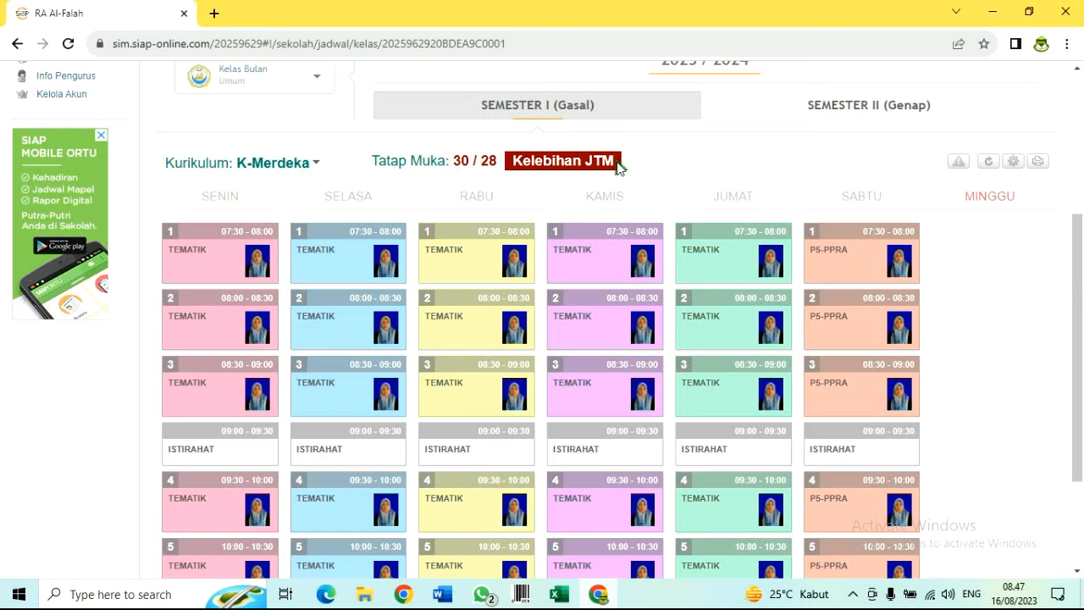
{"action": "scroll", "coordinate": [619, 167], "scroll_direction": "down", "scroll_amount": 1}
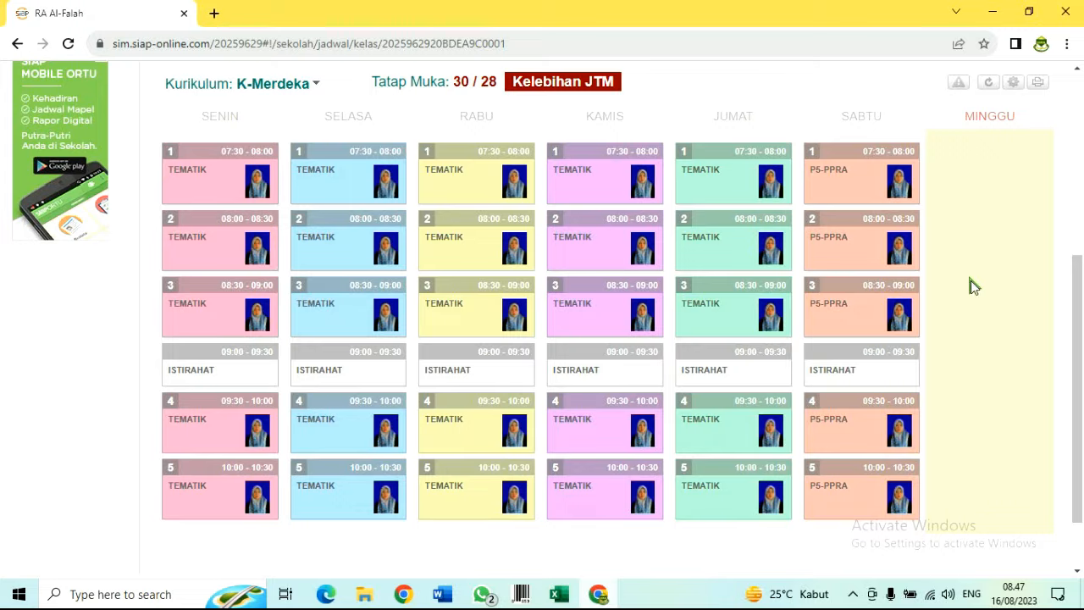
{"action": "left_click", "coordinate": [730, 425]}
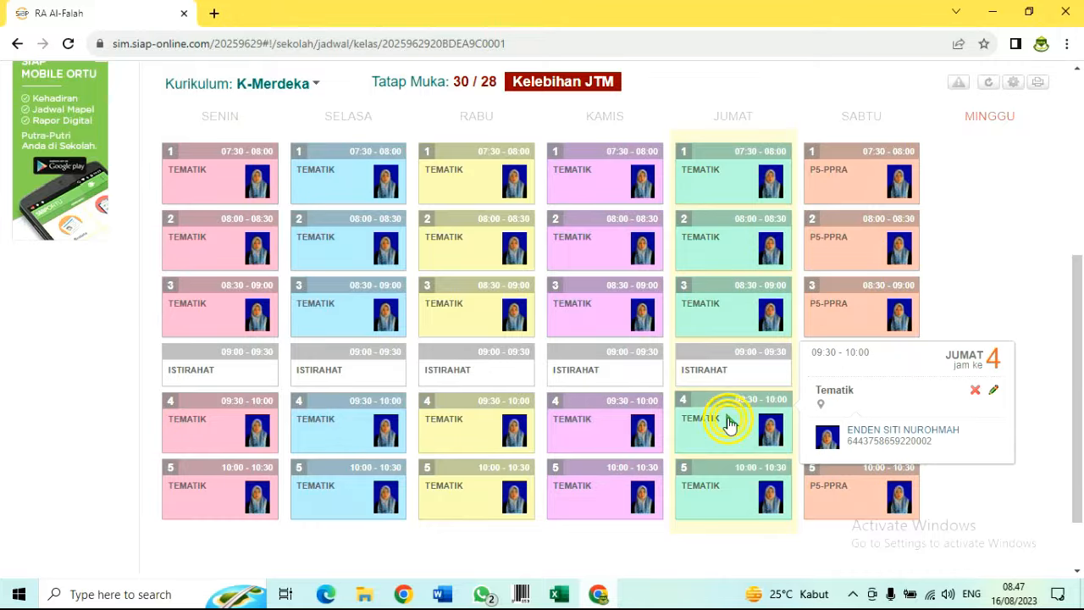
{"action": "left_click", "coordinate": [976, 391]}
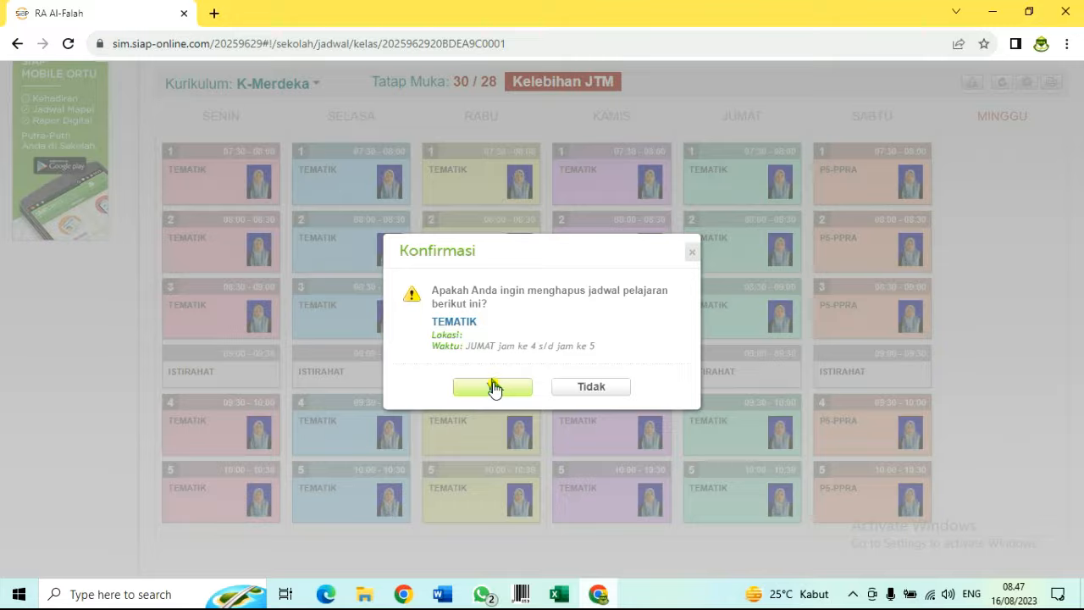
{"action": "left_click", "coordinate": [494, 387]}
Review Kelas Bulan's weekly schedule and its Tatap Muka hours across all days
{"action": "scroll", "coordinate": [796, 390], "scroll_direction": "down", "scroll_amount": 2}
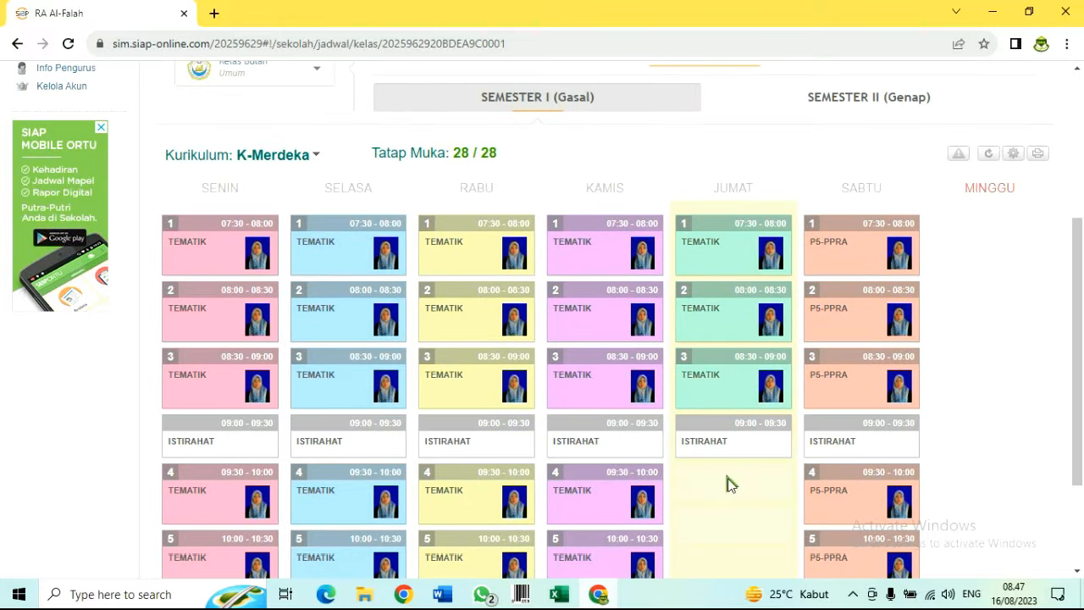
{"action": "scroll", "coordinate": [737, 500], "scroll_direction": "down", "scroll_amount": 3}
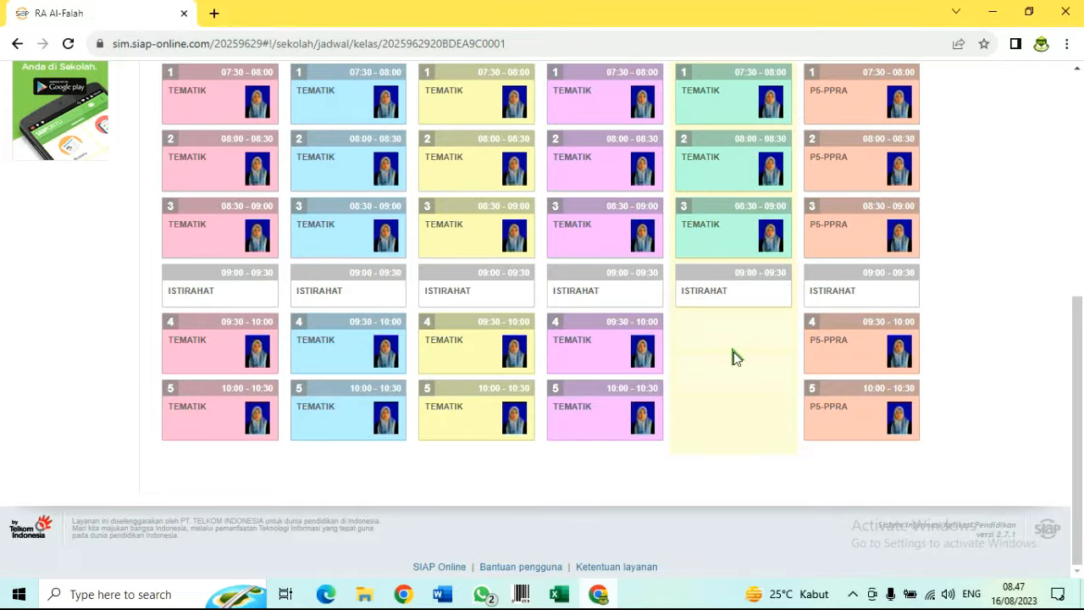
{"action": "mouse_move", "coordinate": [720, 333]}
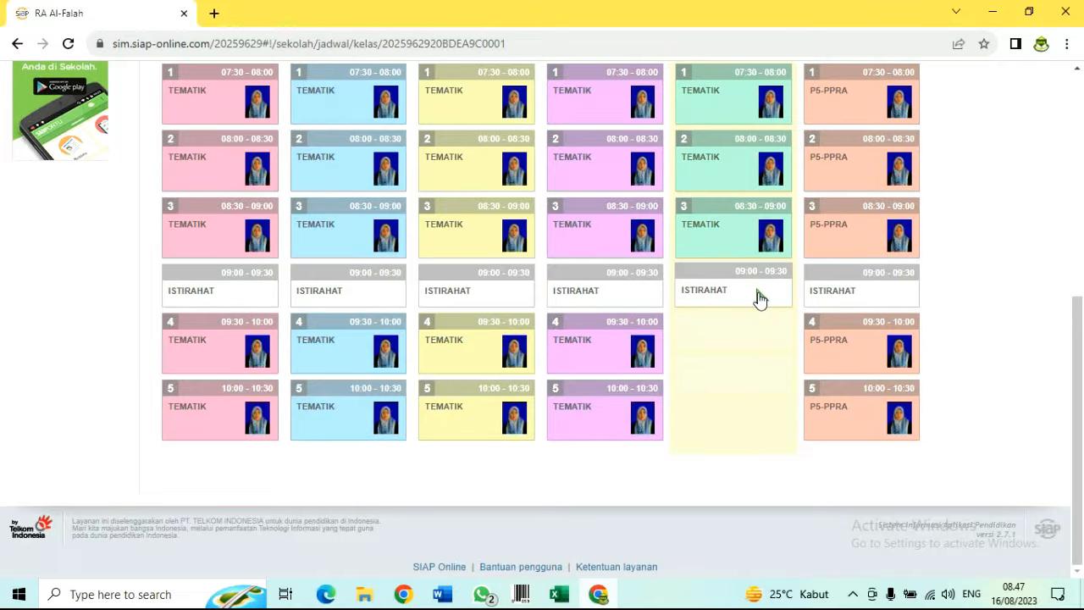
{"action": "scroll", "coordinate": [757, 293], "scroll_direction": "up", "scroll_amount": 2}
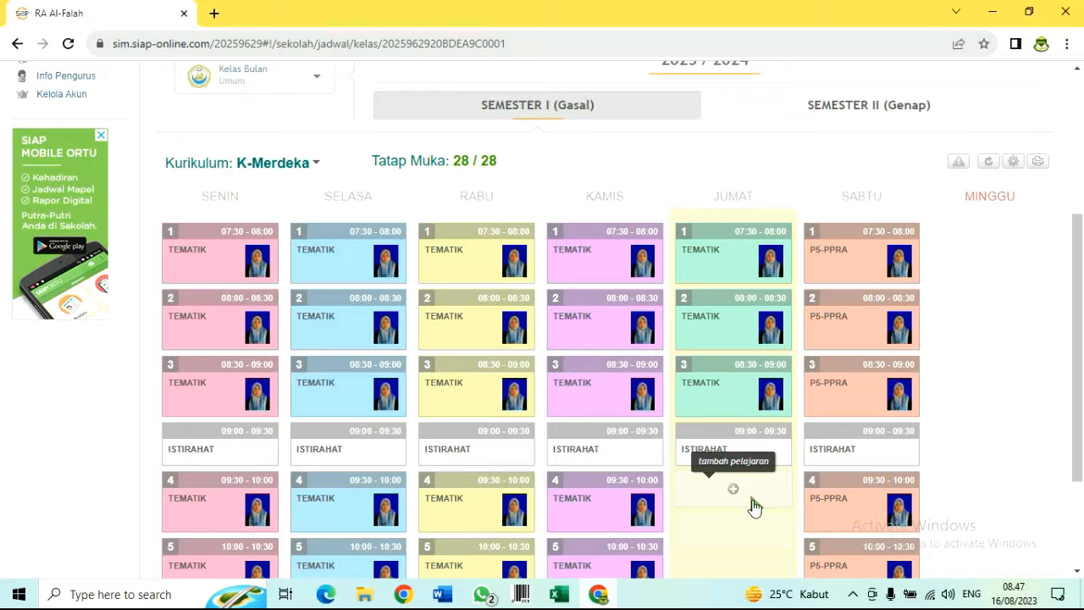
{"action": "scroll", "coordinate": [744, 503], "scroll_direction": "down", "scroll_amount": 2}
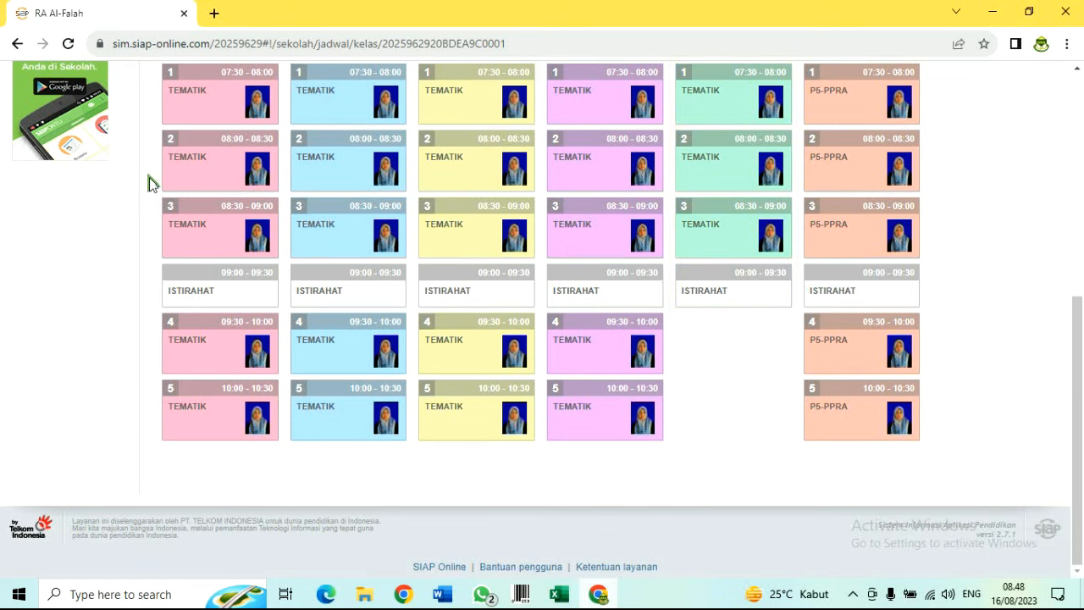
{"action": "scroll", "coordinate": [140, 193], "scroll_direction": "up", "scroll_amount": 1}
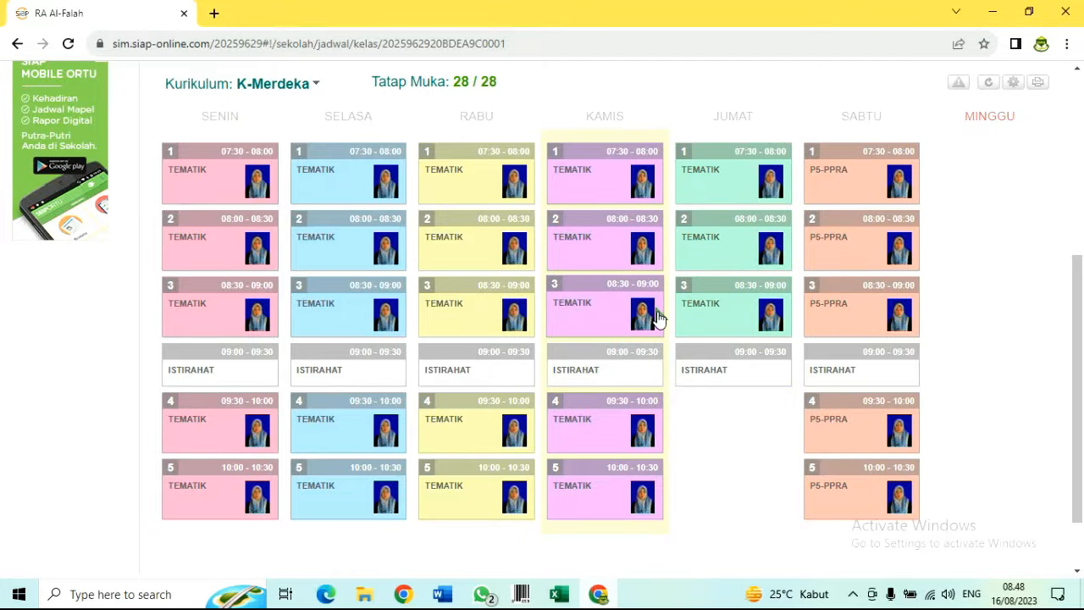
{"action": "scroll", "coordinate": [686, 308], "scroll_direction": "down", "scroll_amount": 2}
{"action": "scroll", "coordinate": [683, 310], "scroll_direction": "up", "scroll_amount": 3}
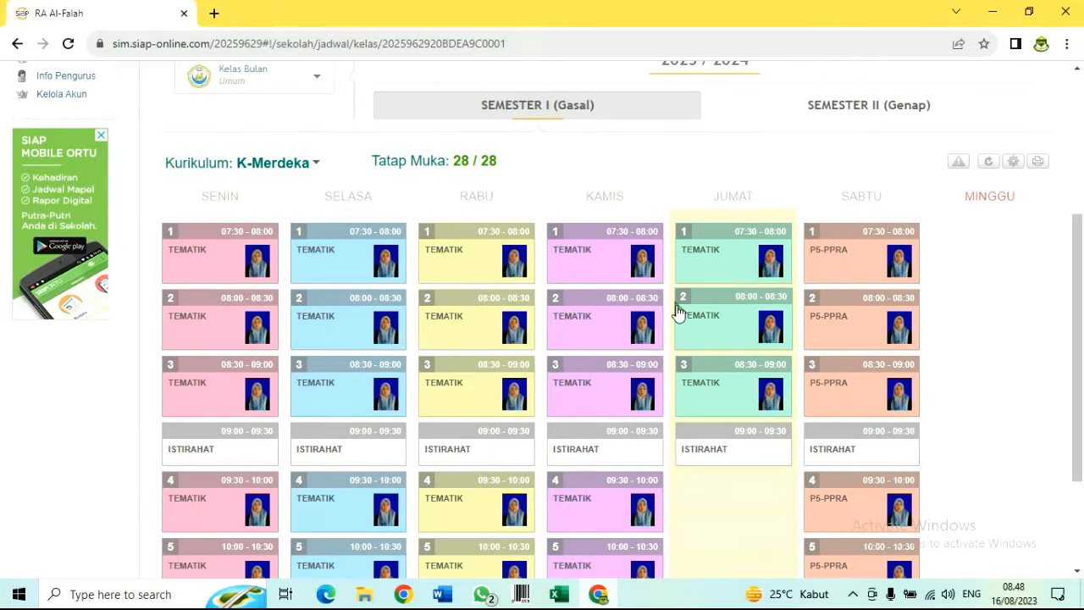
{"action": "scroll", "coordinate": [457, 245], "scroll_direction": "down", "scroll_amount": 2}
Switch the weekly schedule to Kelas MATAHARI and apply the K MERDEKA schedule model to it
{"action": "scroll", "coordinate": [457, 243], "scroll_direction": "up", "scroll_amount": 4}
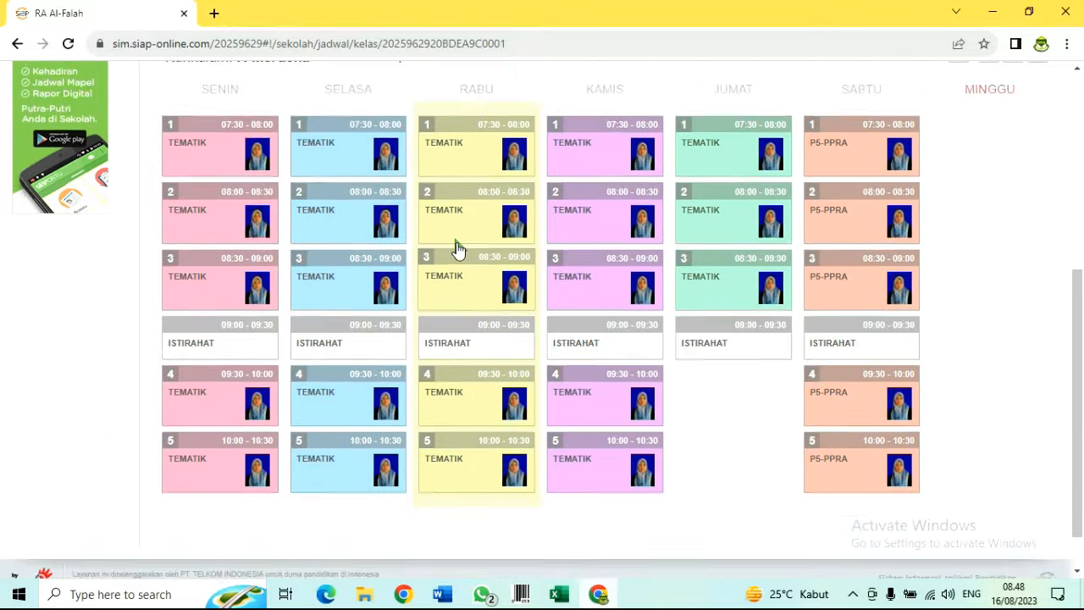
{"action": "left_click", "coordinate": [297, 250]}
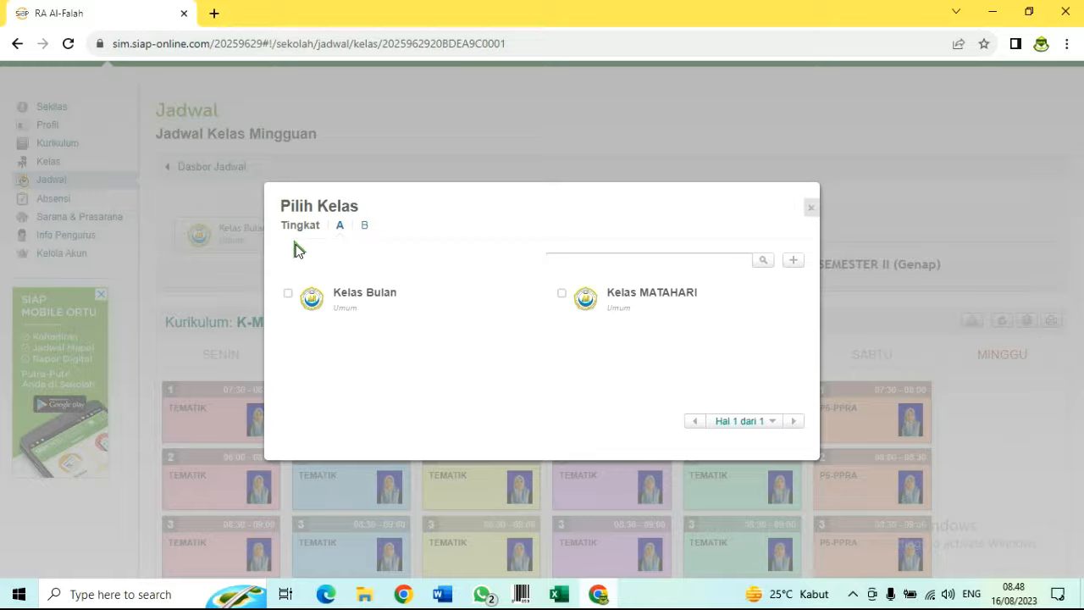
{"action": "left_click", "coordinate": [651, 303]}
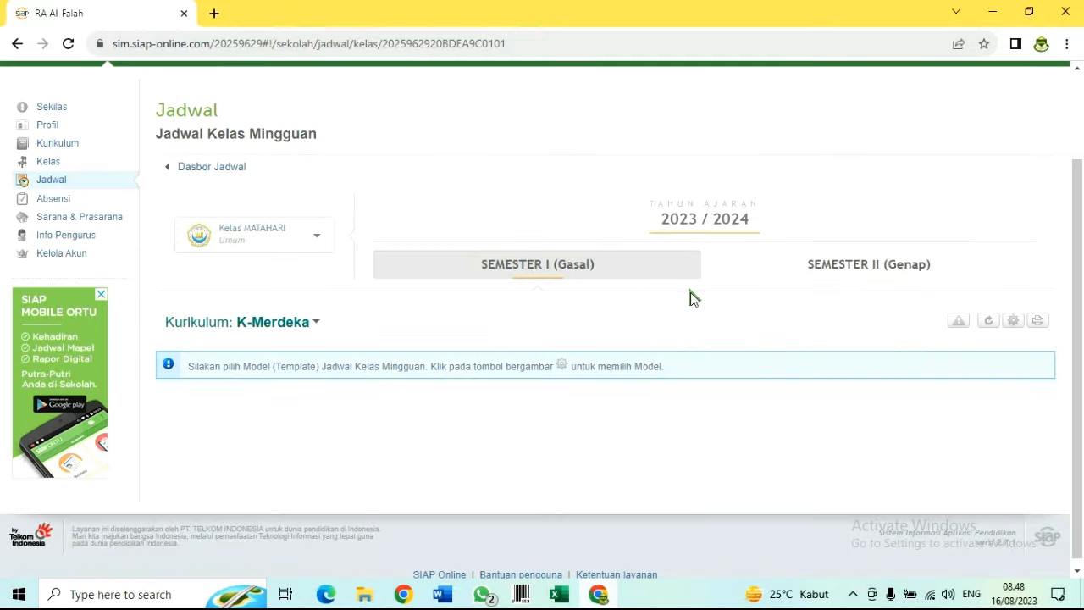
{"action": "left_click", "coordinate": [1013, 322]}
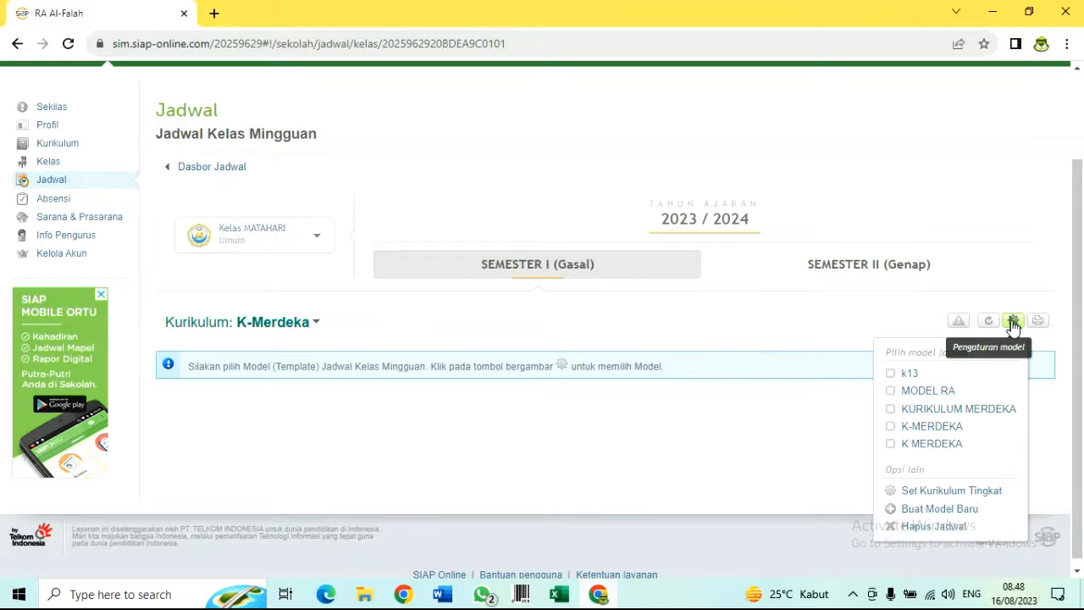
{"action": "left_click", "coordinate": [923, 443]}
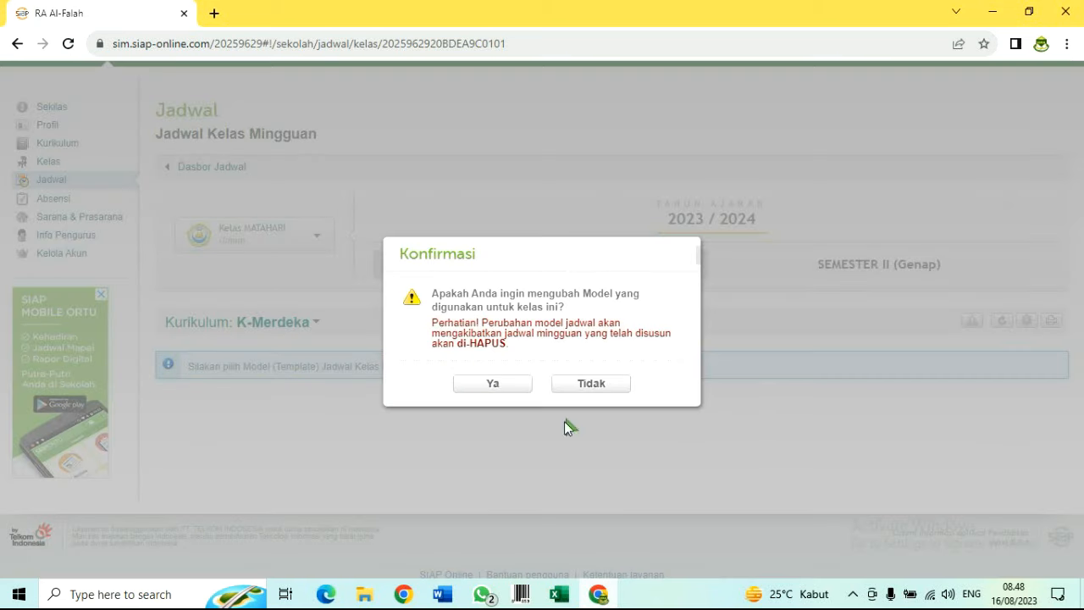
{"action": "left_click", "coordinate": [487, 386]}
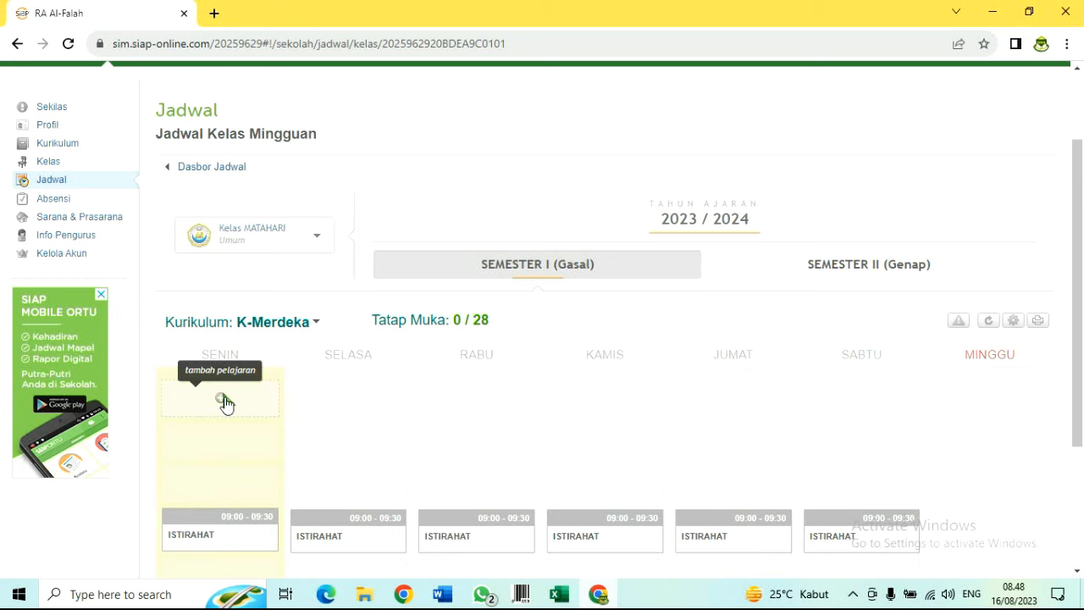
Add a 3 jam Tematik lesson from Muatan Nasional at Senin's first period, with the teacher listed below Kelas Bulan's teacher, and save it
{"action": "left_click", "coordinate": [224, 399]}
{"action": "left_click", "coordinate": [296, 302]}
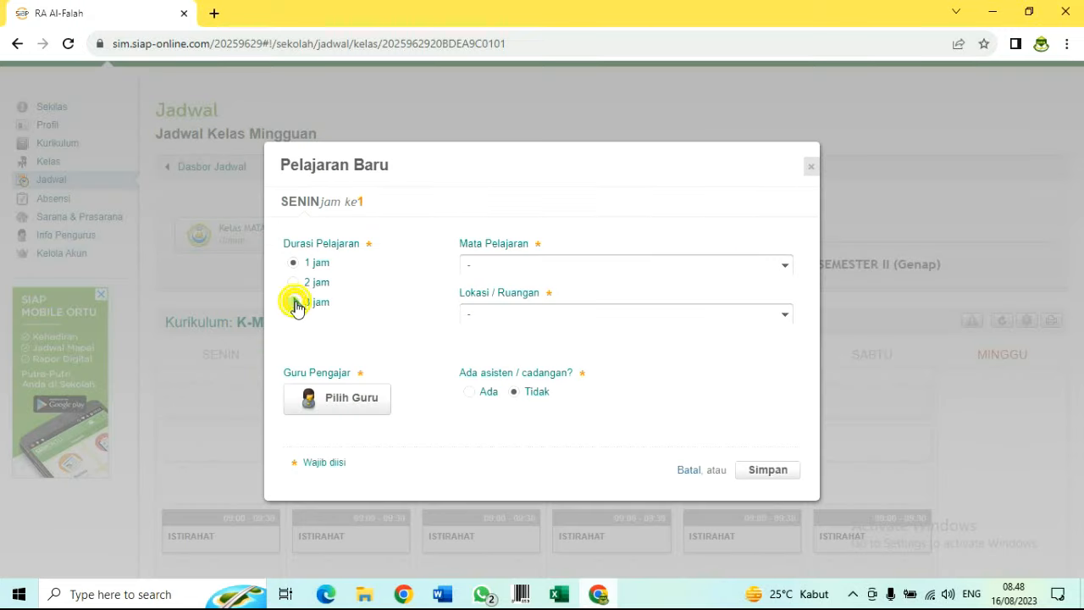
{"action": "left_click", "coordinate": [496, 265]}
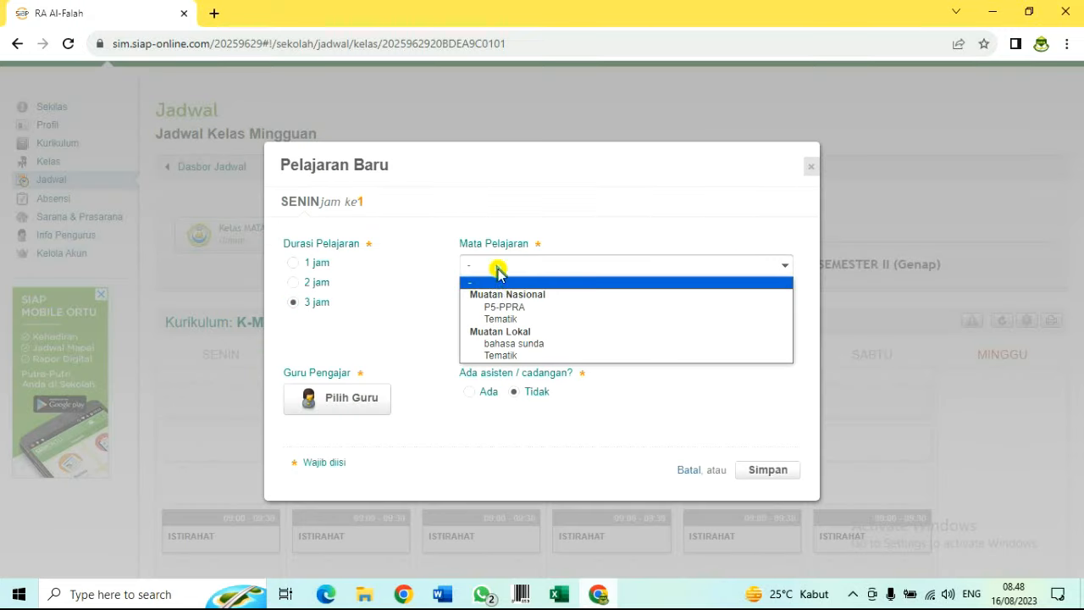
{"action": "left_click", "coordinate": [507, 322]}
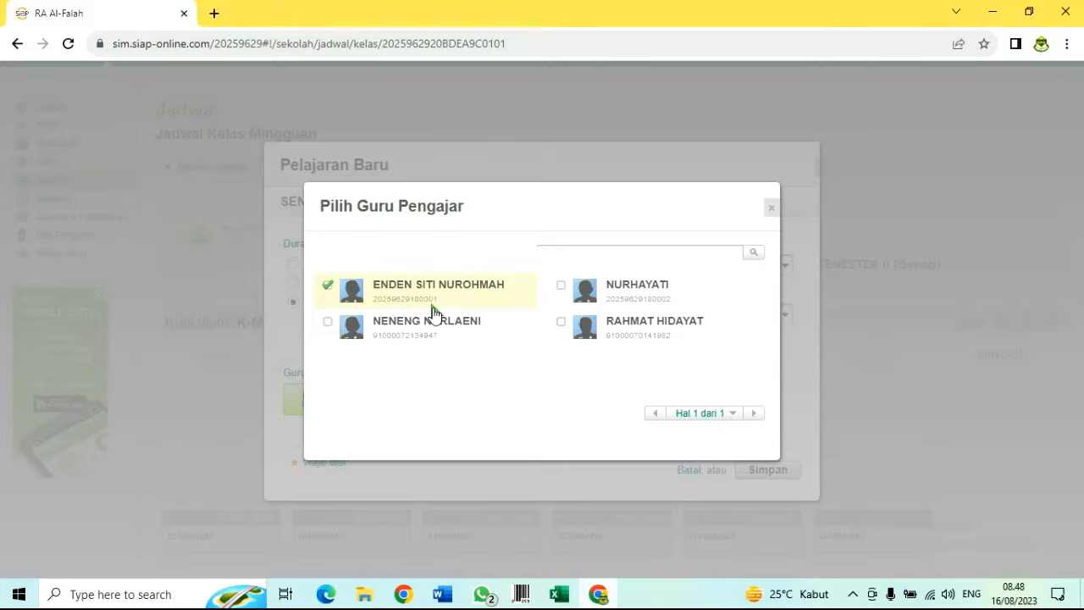
{"action": "left_click", "coordinate": [472, 332]}
{"action": "left_click", "coordinate": [771, 472]}
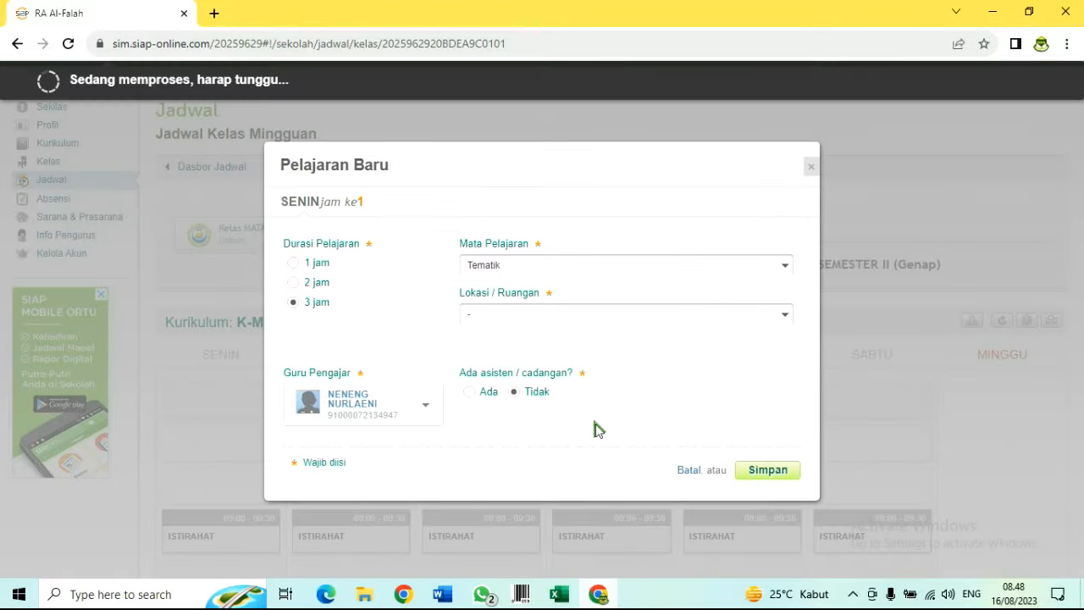
Add a 3 jam Tematik lesson from Muatan Nasional at Selasa's first period with Kelas MATAHARI's same teacher and save it
{"action": "left_click", "coordinate": [375, 402]}
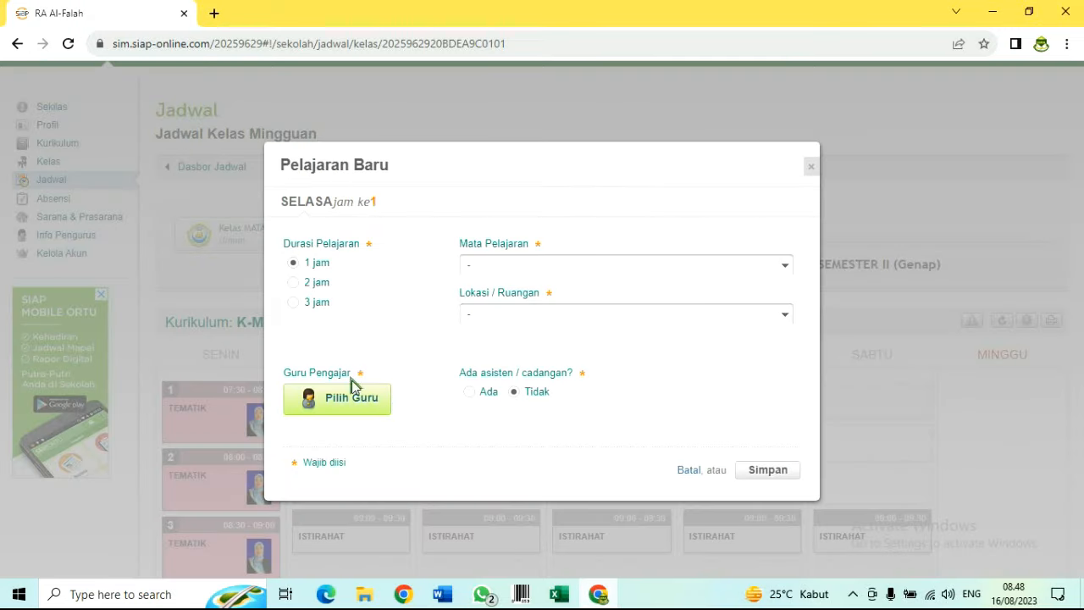
{"action": "left_click", "coordinate": [293, 302]}
{"action": "left_click", "coordinate": [491, 265]}
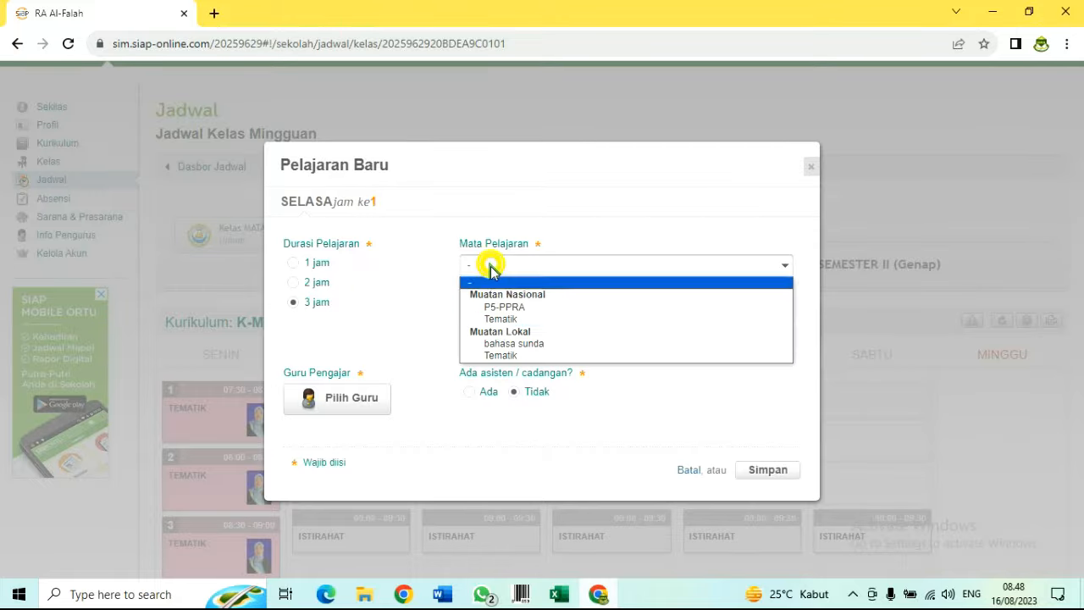
{"action": "left_click", "coordinate": [500, 320]}
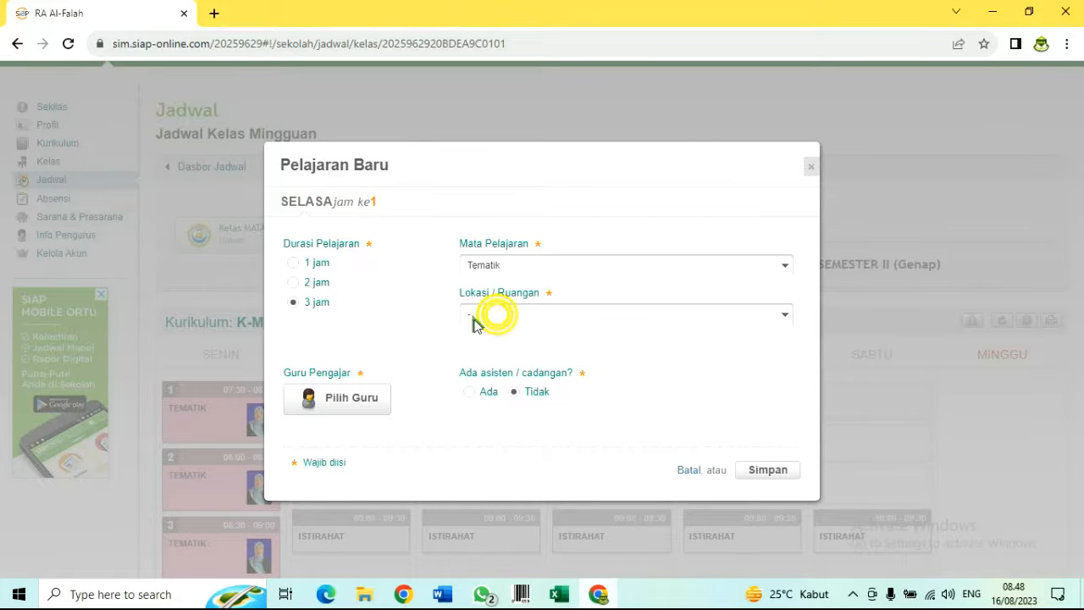
{"action": "left_click", "coordinate": [326, 393]}
{"action": "left_click", "coordinate": [406, 331]}
{"action": "left_click", "coordinate": [768, 470]}
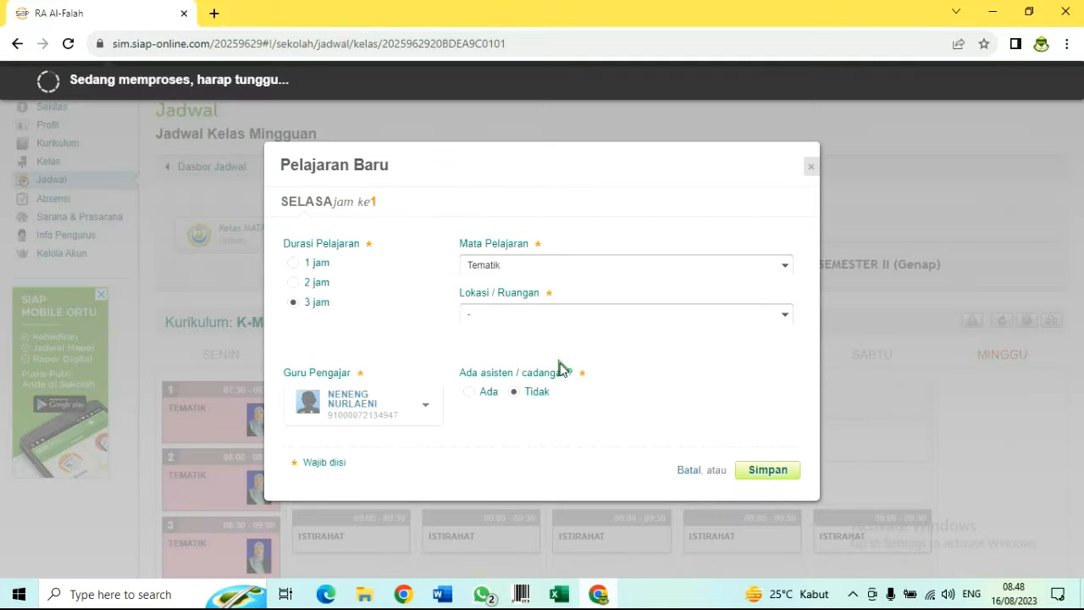
Add a 3 jam Tematik lesson from Muatan Nasional at Rabu's first period with the same teacher and save it
{"action": "left_click", "coordinate": [449, 408]}
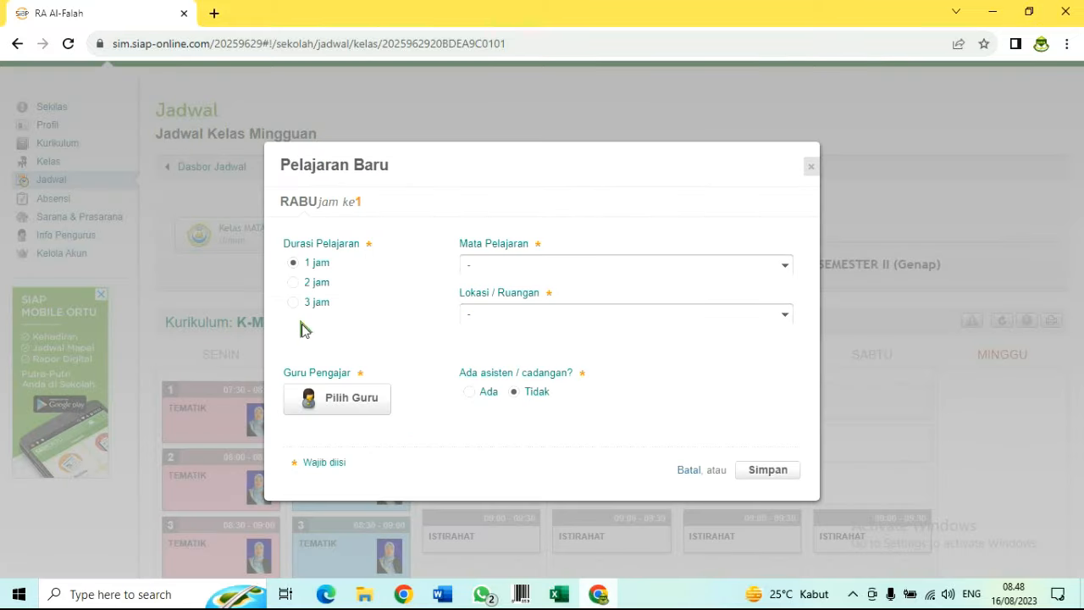
{"action": "left_click", "coordinate": [293, 302]}
{"action": "left_click", "coordinate": [503, 266]}
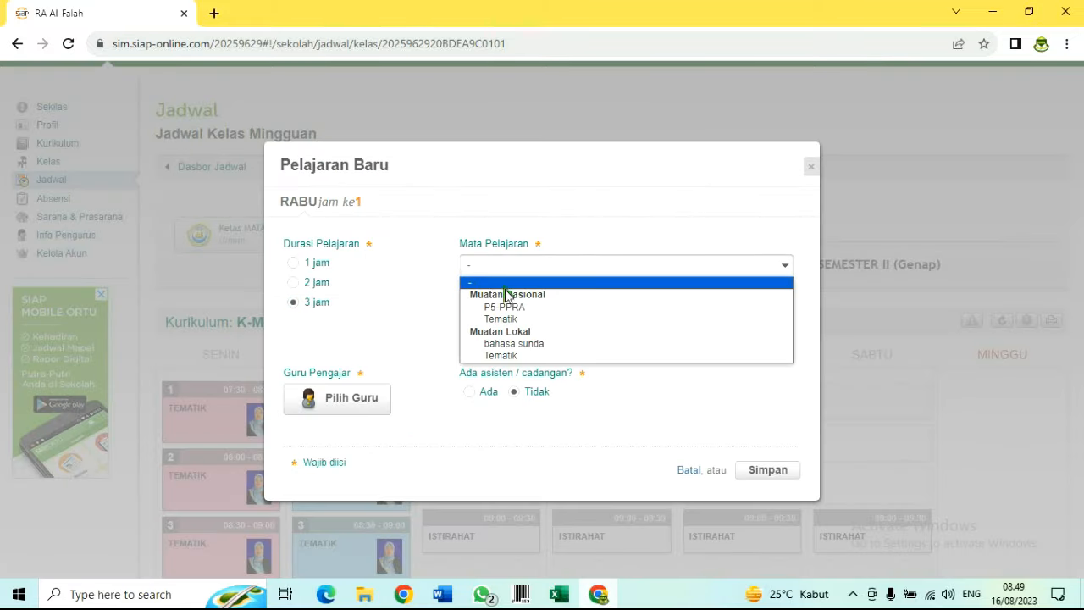
{"action": "left_click", "coordinate": [511, 317]}
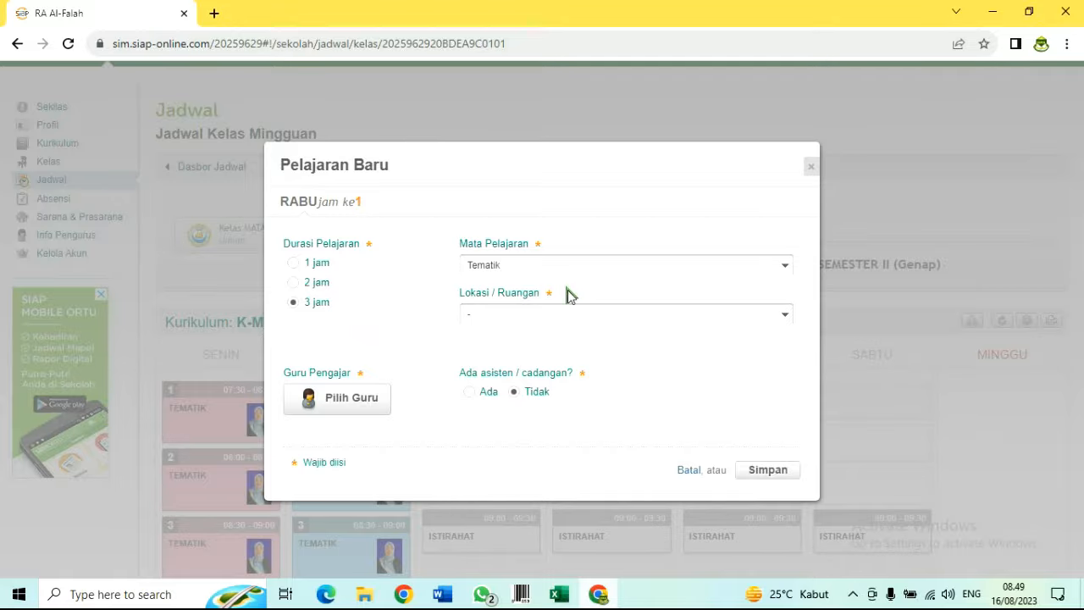
{"action": "left_click", "coordinate": [357, 398]}
{"action": "left_click", "coordinate": [394, 325]}
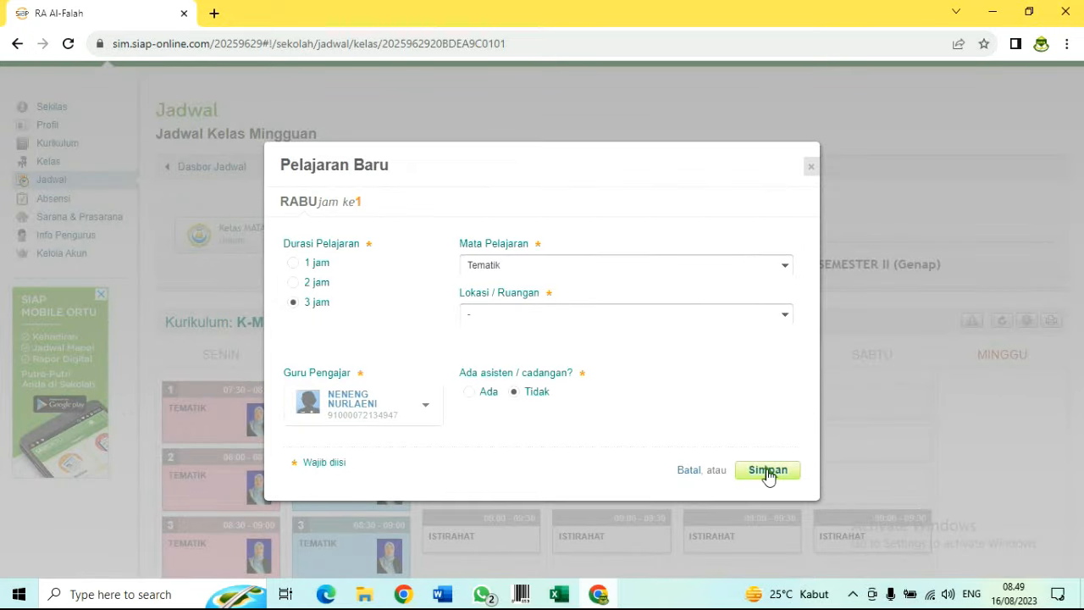
{"action": "left_click", "coordinate": [757, 467]}
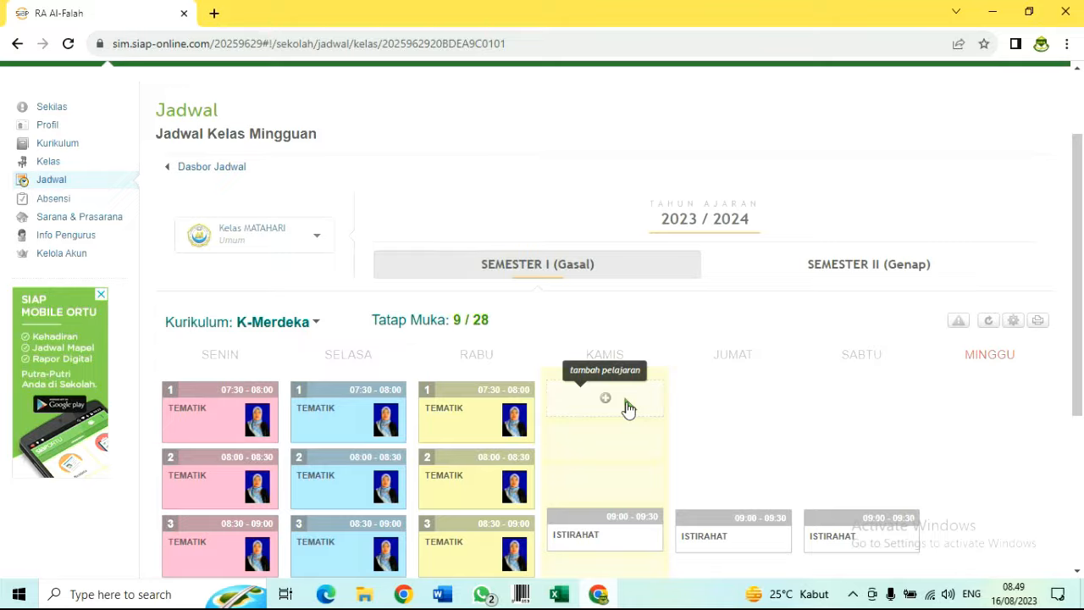
Add a 3 jam Tematik lesson from Muatan Nasional at Kamis's first period with Kelas MATAHARI's same teacher and save it
{"action": "left_click", "coordinate": [628, 408]}
{"action": "left_click", "coordinate": [293, 301]}
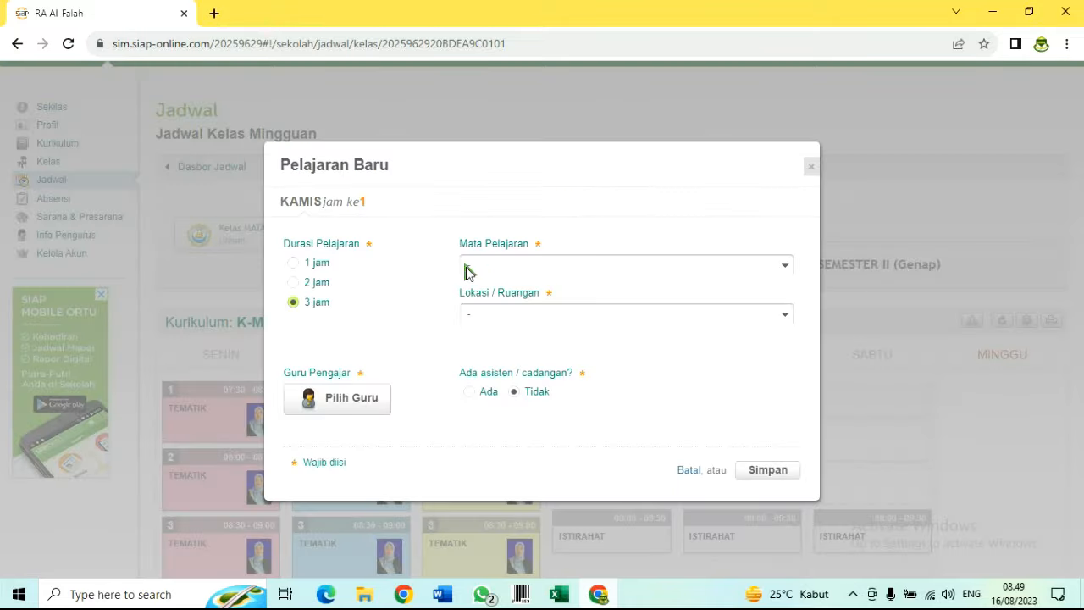
{"action": "left_click", "coordinate": [465, 270]}
{"action": "left_click", "coordinate": [501, 320]}
{"action": "left_click", "coordinate": [484, 317]}
{"action": "left_click", "coordinate": [484, 317]}
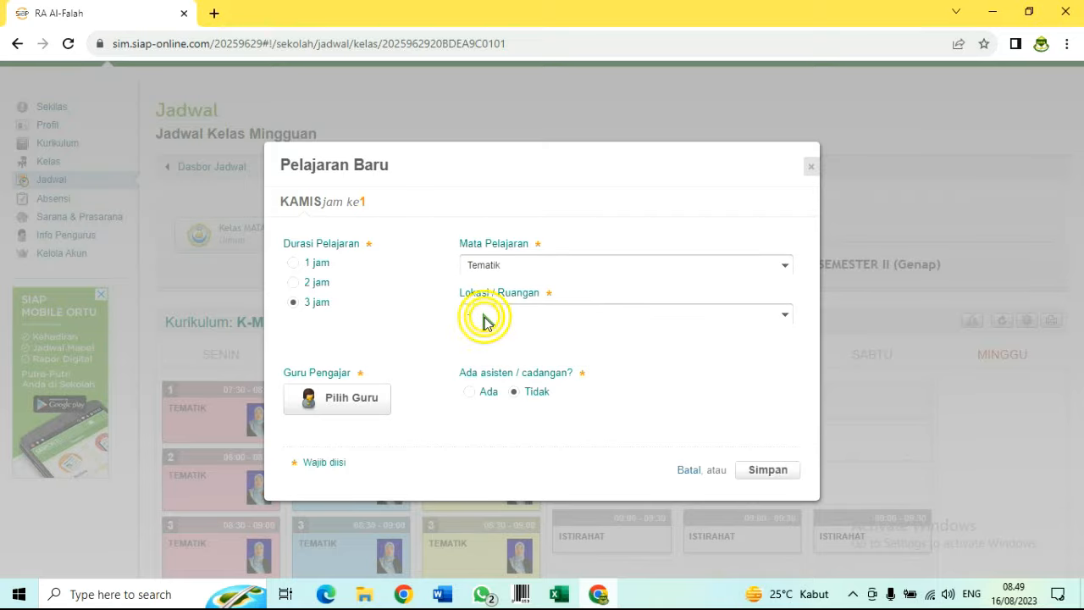
{"action": "left_click", "coordinate": [485, 316]}
{"action": "left_click", "coordinate": [484, 319]}
{"action": "left_click", "coordinate": [373, 405]}
{"action": "left_click", "coordinate": [423, 326]}
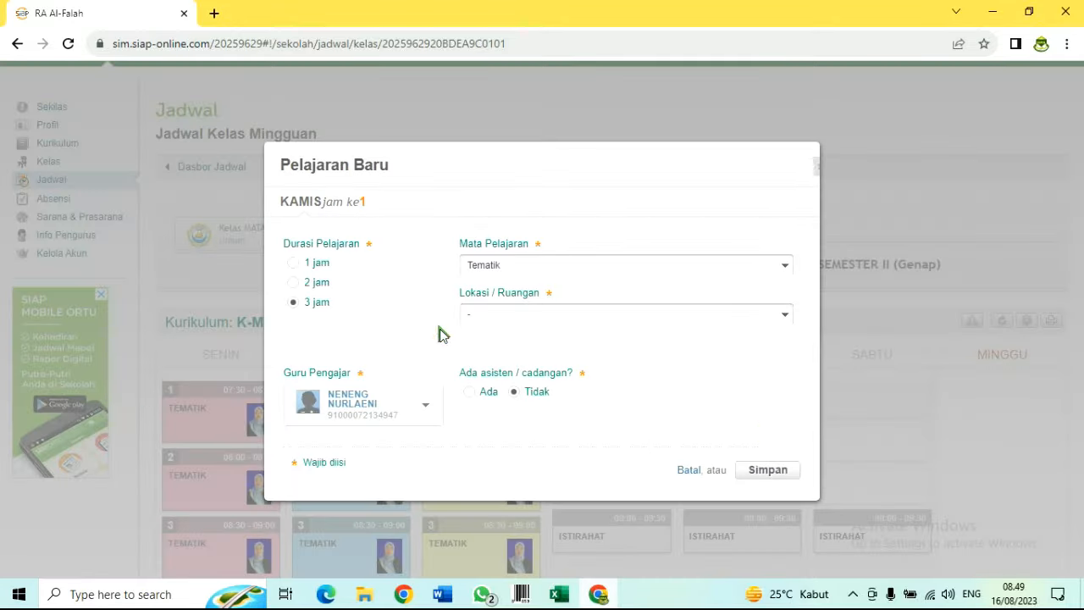
{"action": "left_click", "coordinate": [781, 468]}
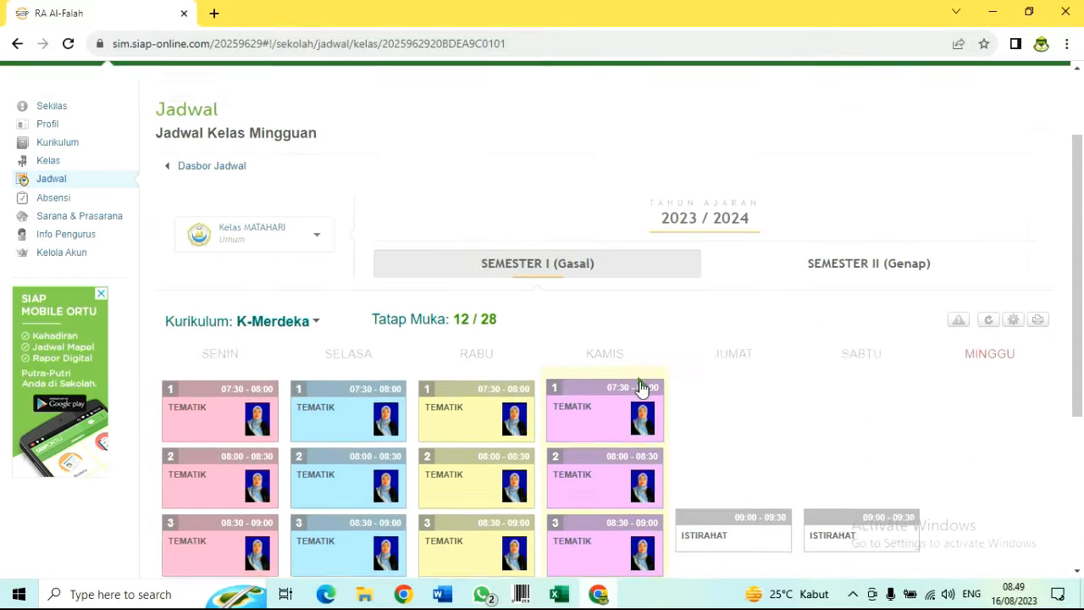
Add a 3 jam Tematik lesson from Muatan Nasional at Jumat's first period with the same teacher and save it
{"action": "scroll", "coordinate": [642, 387], "scroll_direction": "down", "scroll_amount": 3}
{"action": "left_click", "coordinate": [737, 171]}
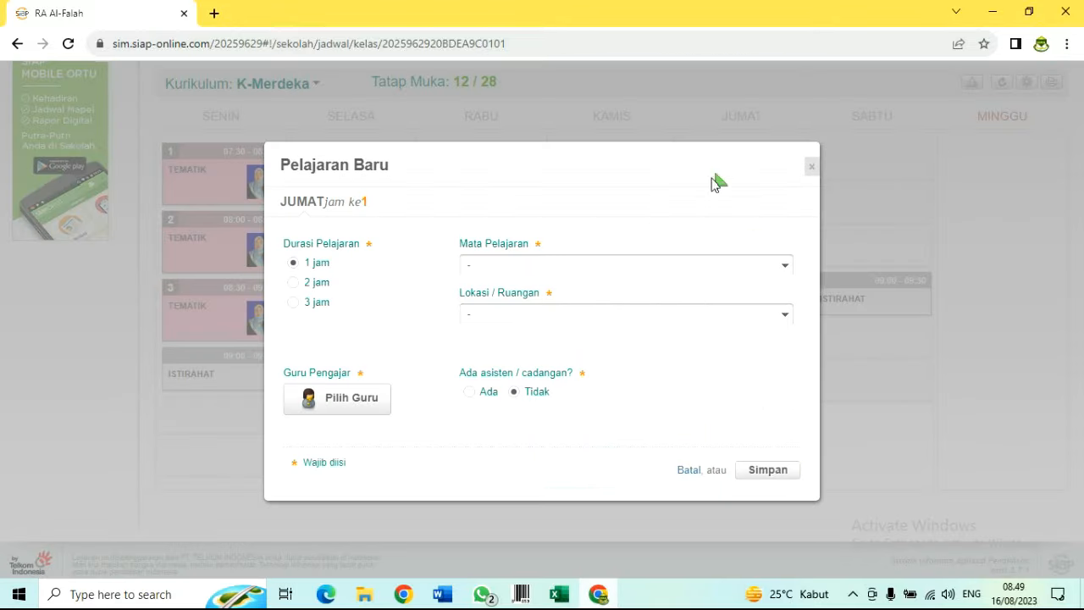
{"action": "left_click", "coordinate": [295, 303]}
{"action": "left_click", "coordinate": [490, 268]}
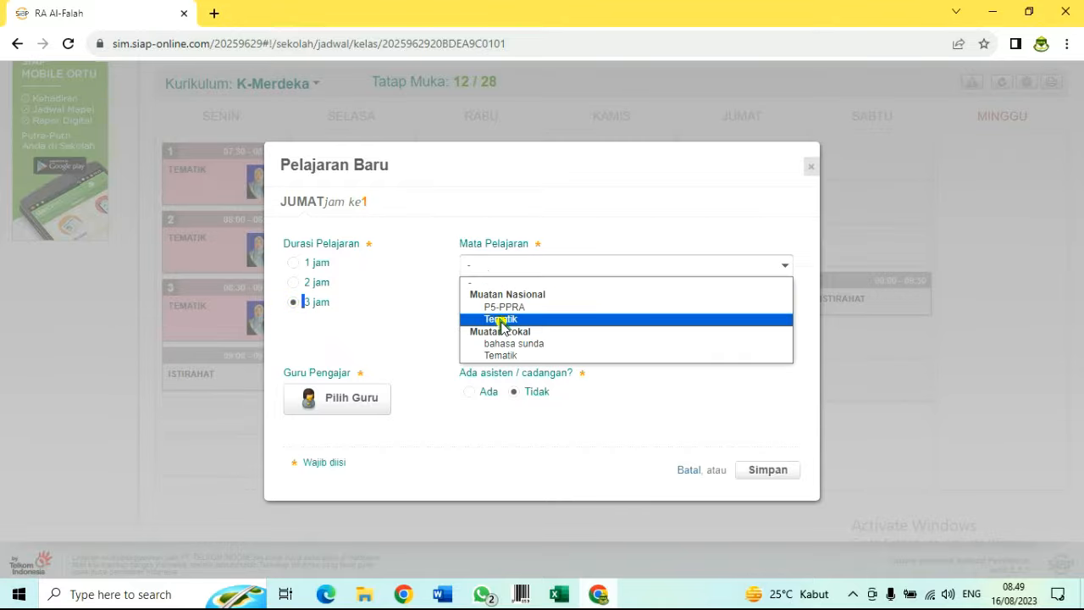
{"action": "left_click", "coordinate": [495, 319]}
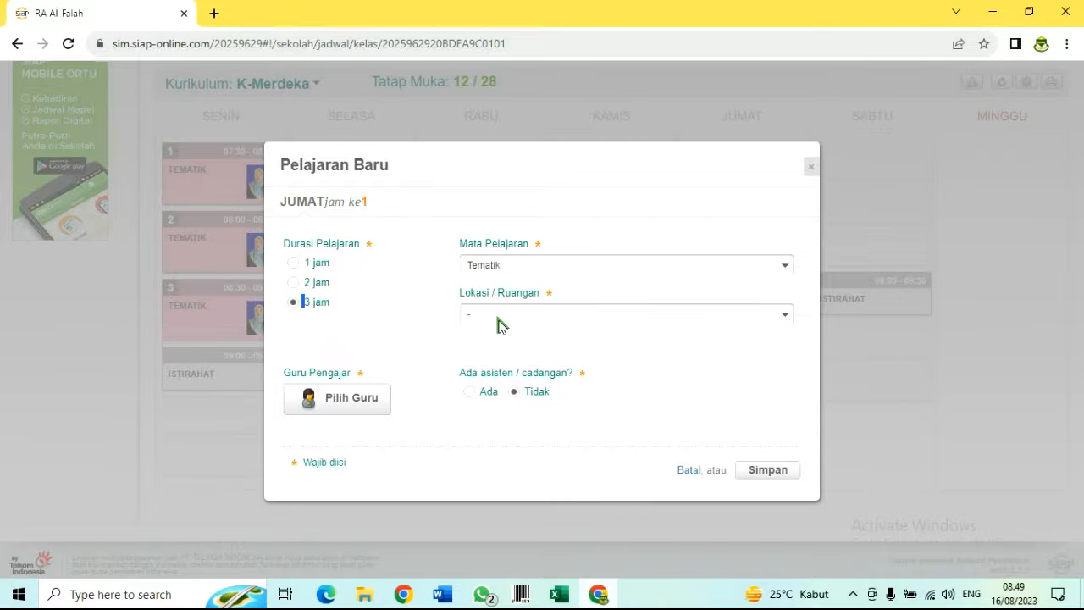
{"action": "left_click", "coordinate": [350, 403]}
{"action": "left_click", "coordinate": [431, 321]}
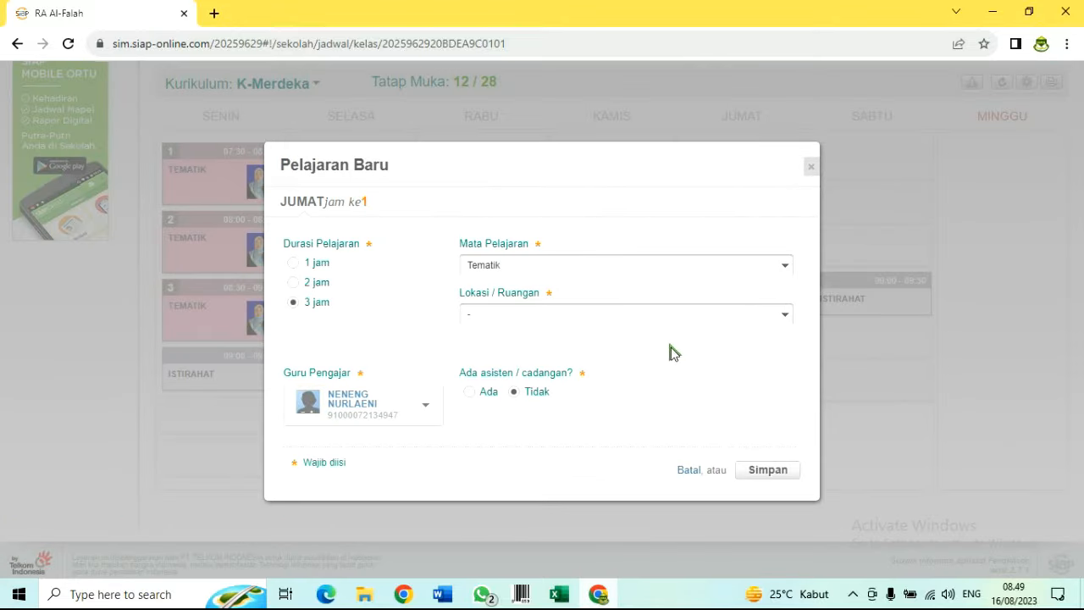
{"action": "left_click", "coordinate": [774, 472]}
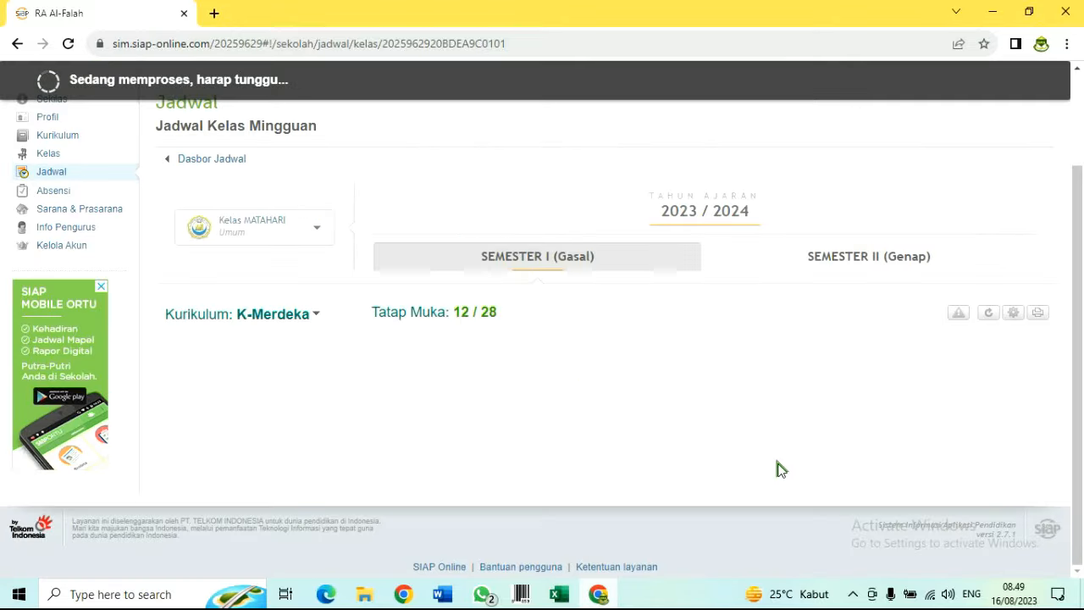
Add a 3 jam P5-PPRA lesson at Sabtu's first period with Kelas MATAHARI's same teacher and save it
{"action": "left_click", "coordinate": [859, 395]}
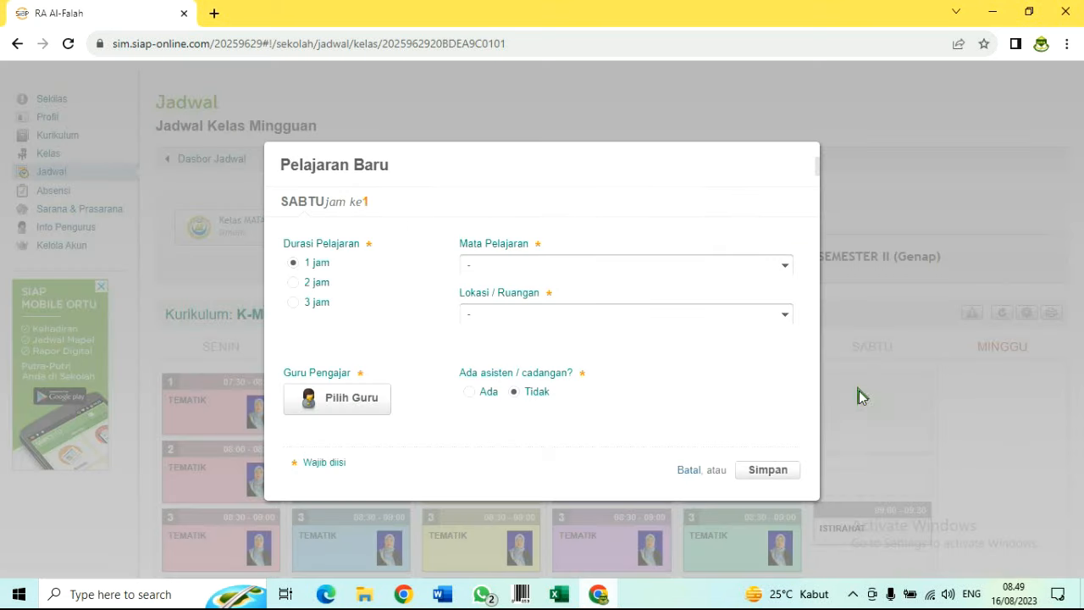
{"action": "left_click", "coordinate": [310, 303]}
{"action": "left_click", "coordinate": [497, 269]}
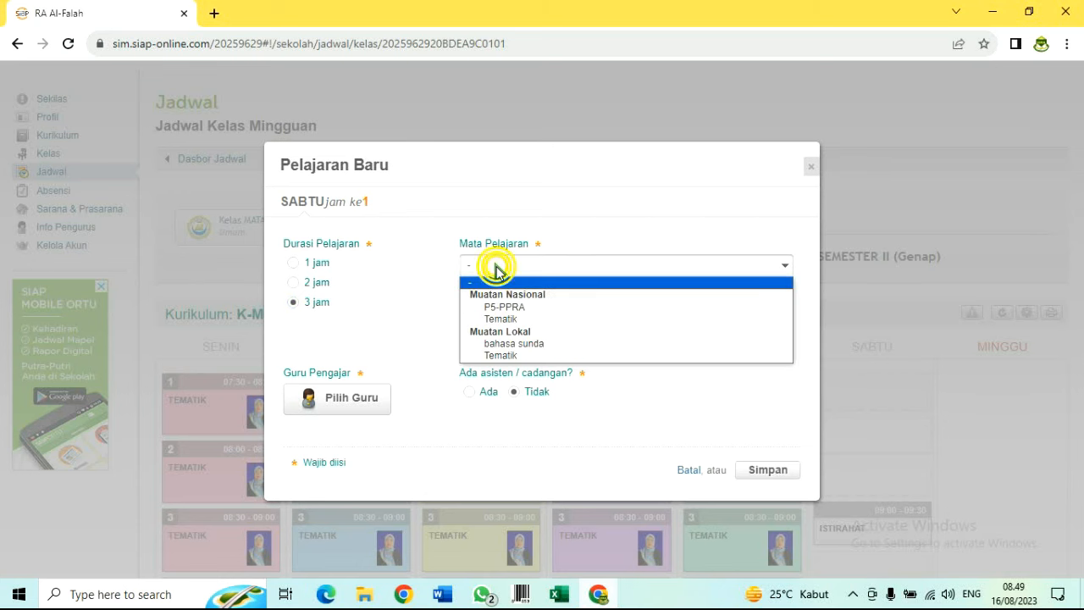
{"action": "left_click", "coordinate": [507, 308]}
{"action": "left_click", "coordinate": [309, 398]}
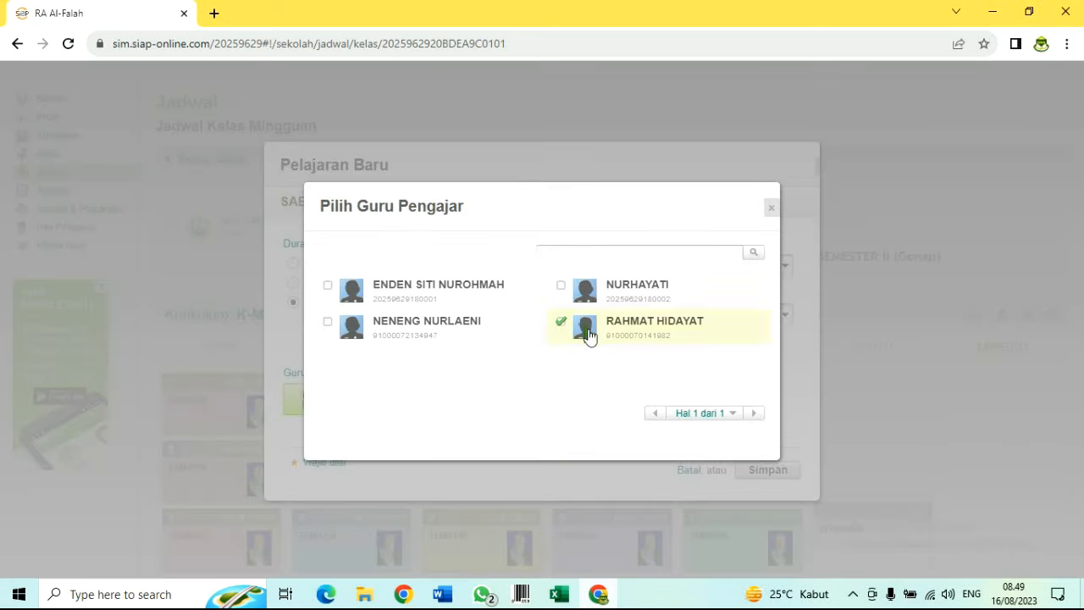
{"action": "left_click", "coordinate": [428, 330]}
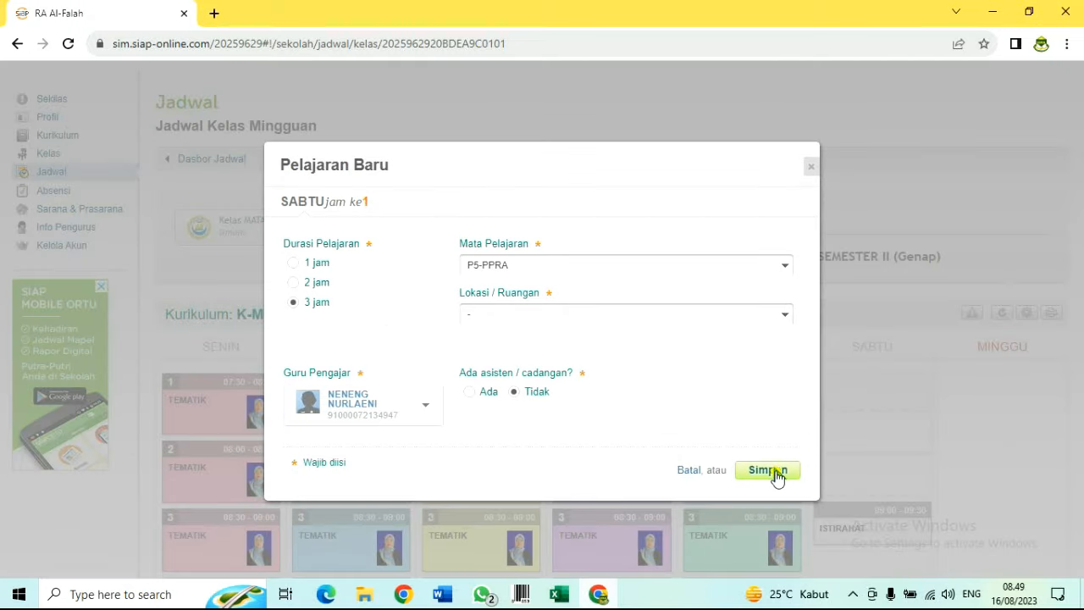
{"action": "left_click", "coordinate": [773, 471]}
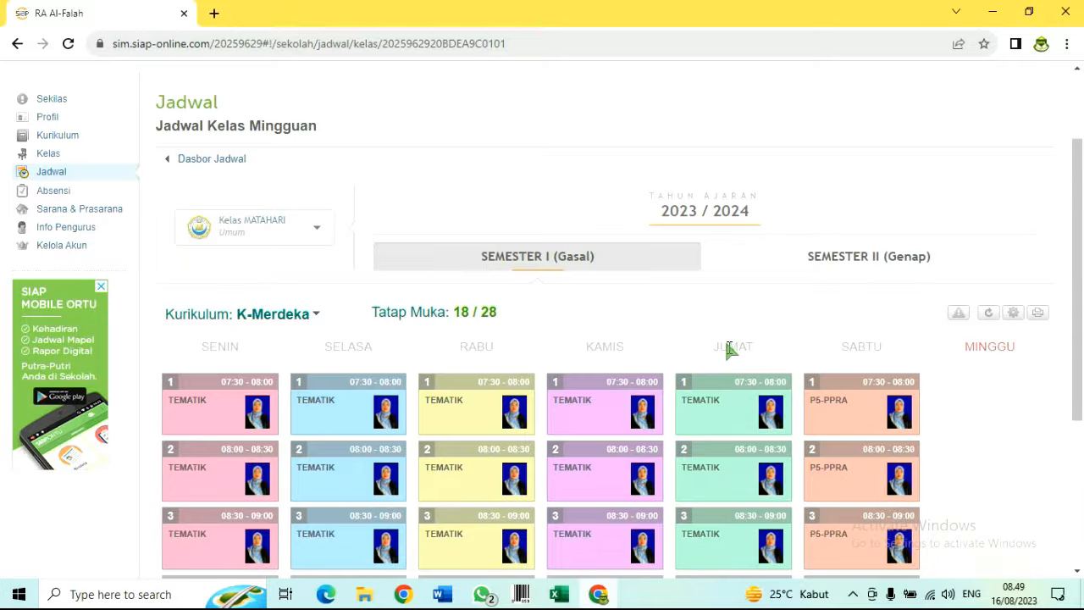
Add a 2 jam Tematik lesson from Muatan Nasional at Senin's fourth period with the same teacher and save it
{"action": "scroll", "coordinate": [627, 355], "scroll_direction": "down", "scroll_amount": 5}
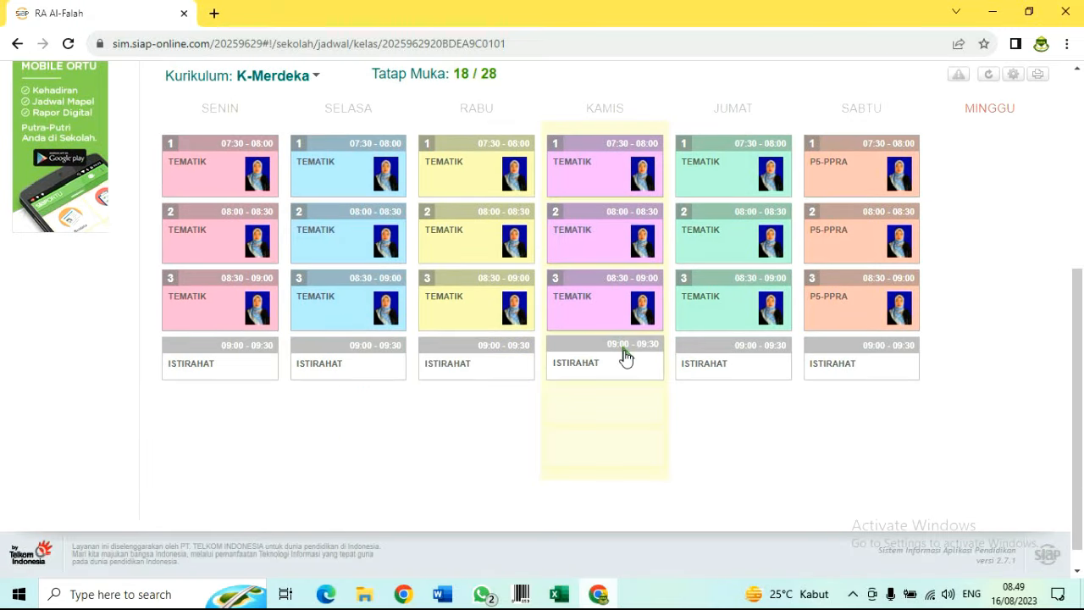
{"action": "left_click", "coordinate": [218, 398]}
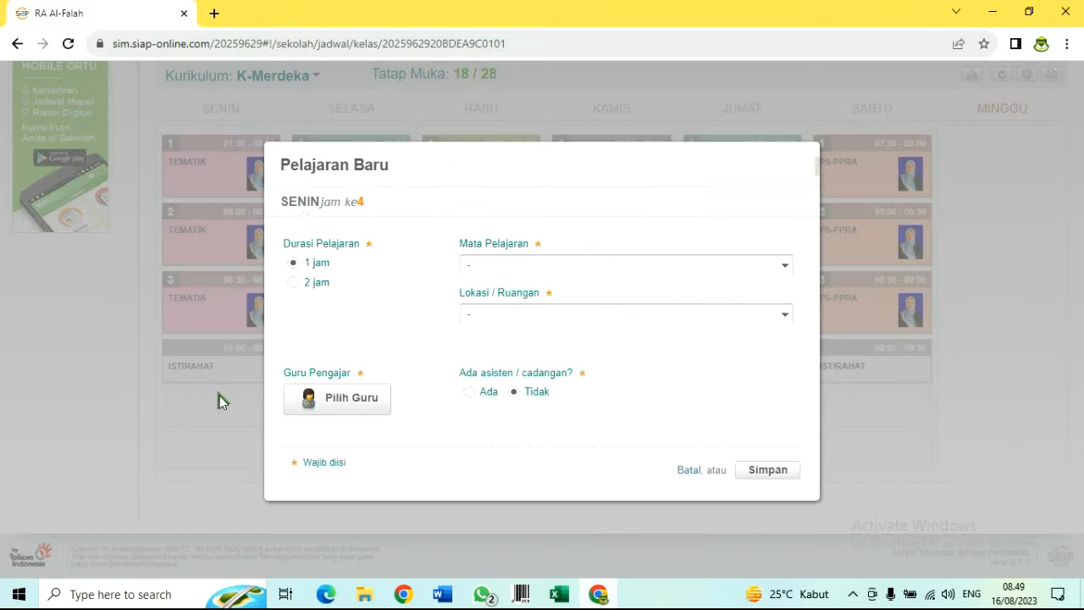
{"action": "left_click", "coordinate": [293, 282]}
{"action": "left_click", "coordinate": [486, 264]}
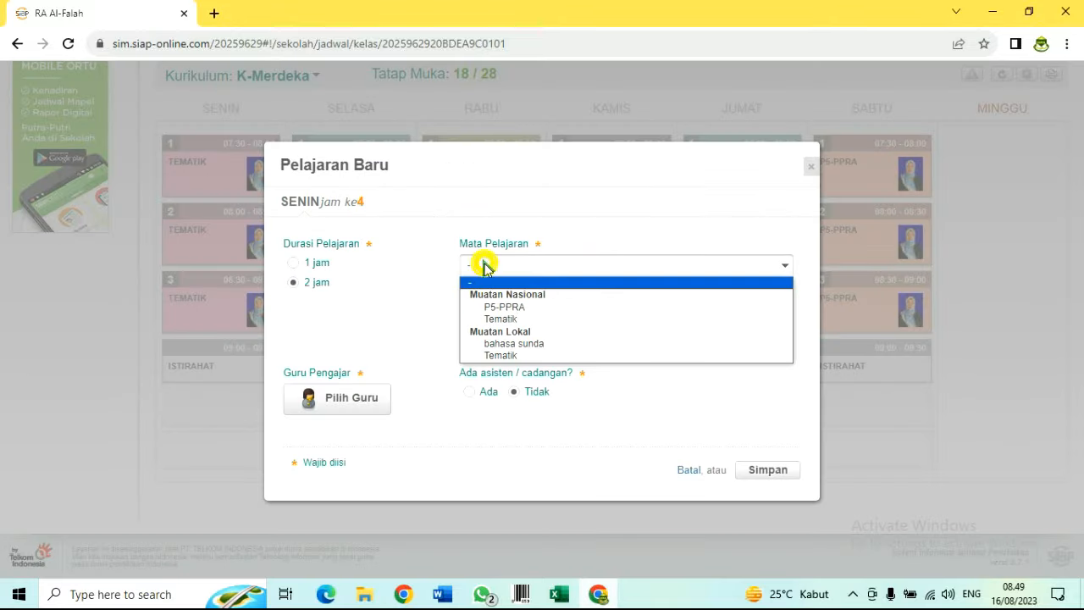
{"action": "left_click", "coordinate": [513, 319]}
{"action": "left_click", "coordinate": [343, 396]}
{"action": "left_click", "coordinate": [353, 325]}
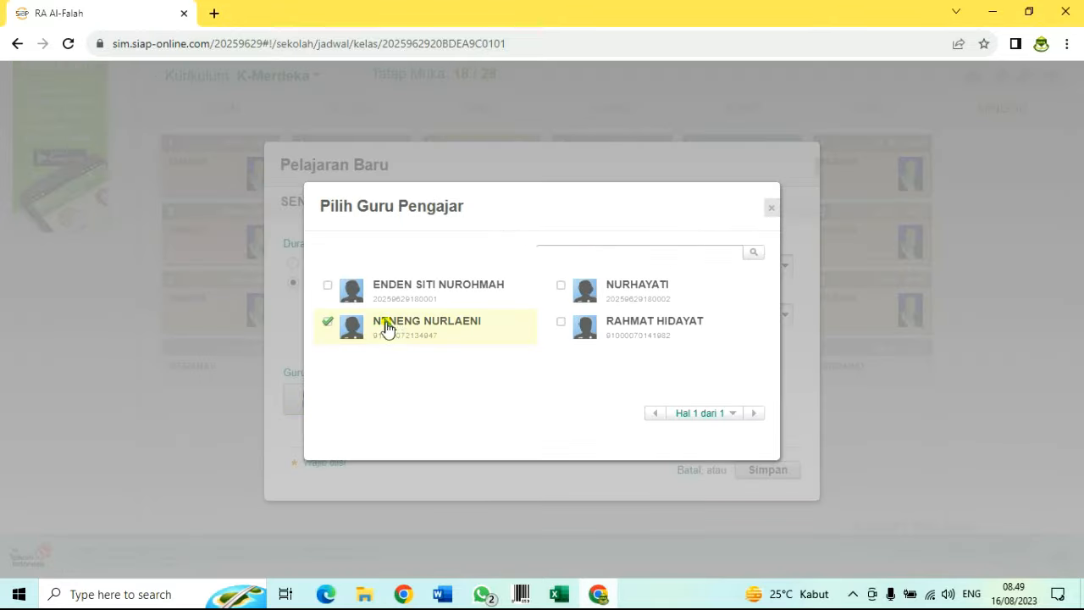
{"action": "left_click", "coordinate": [757, 471]}
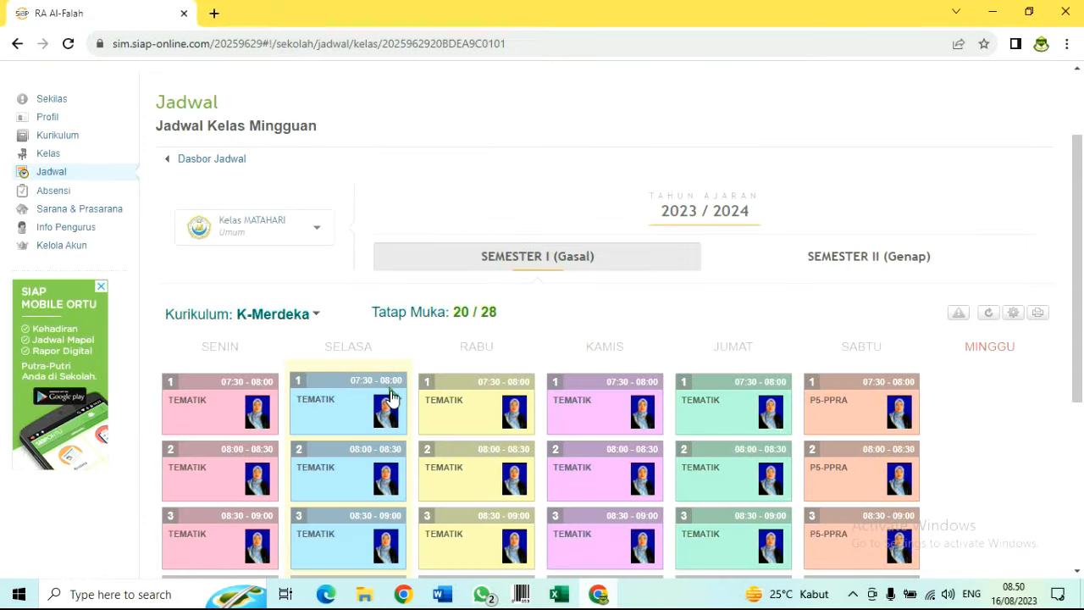
Add and save 2 jam Tematik lessons at the fourth period of Selasa, Rabu and Kamis with the same teacher
{"action": "scroll", "coordinate": [390, 397], "scroll_direction": "down", "scroll_amount": 3}
{"action": "left_click", "coordinate": [368, 405]}
{"action": "left_click", "coordinate": [501, 265]}
{"action": "left_click", "coordinate": [513, 313]}
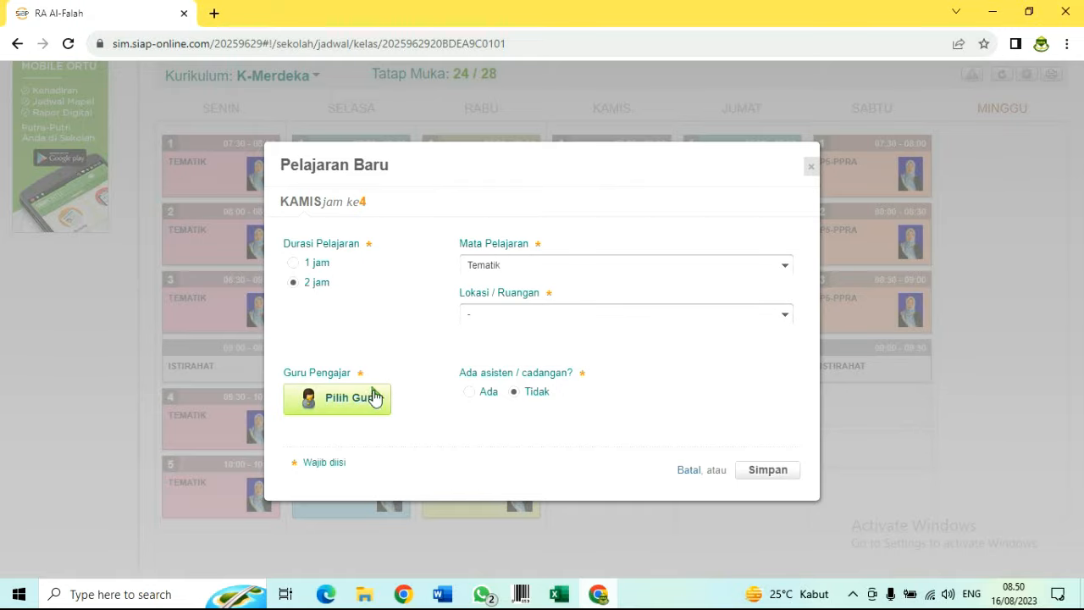
{"action": "left_click", "coordinate": [373, 398]}
{"action": "left_click", "coordinate": [383, 327]}
{"action": "left_click", "coordinate": [767, 469]}
Switch the weekly schedule to the Bintang class and apply the k13 schedule model to it
{"action": "scroll", "coordinate": [582, 228], "scroll_direction": "up", "scroll_amount": 3}
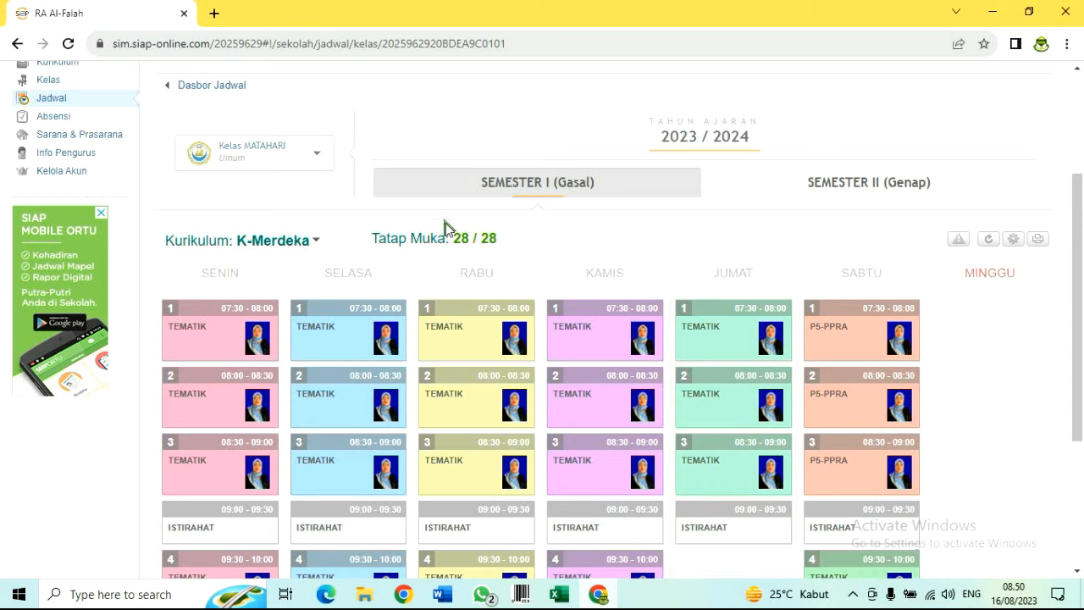
{"action": "left_click", "coordinate": [239, 156]}
{"action": "left_click", "coordinate": [360, 226]}
{"action": "left_click", "coordinate": [364, 292]}
{"action": "left_click", "coordinate": [1013, 312]}
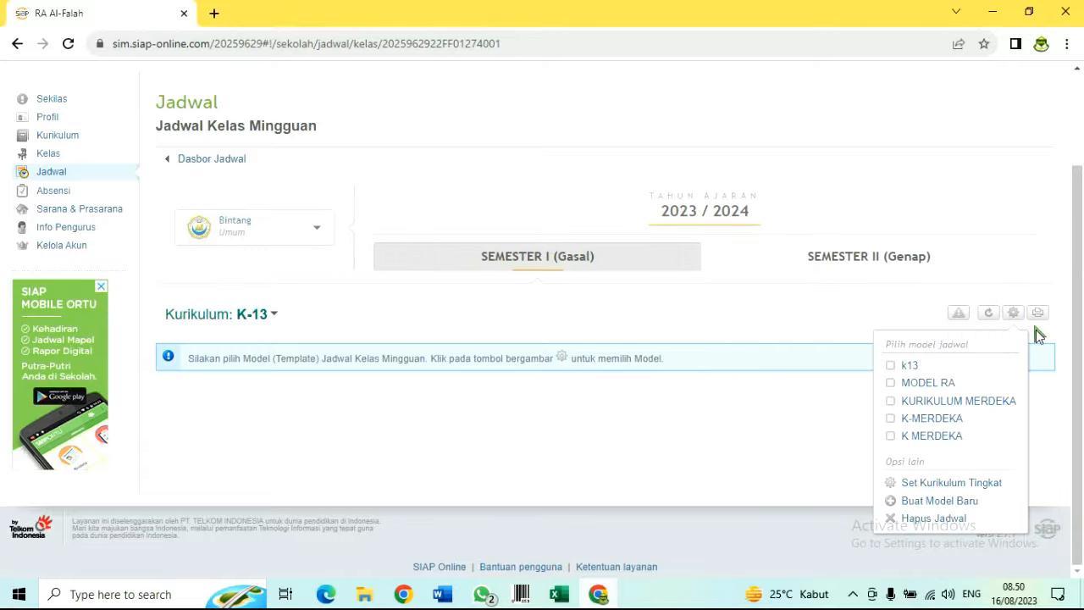
{"action": "left_click", "coordinate": [904, 370]}
{"action": "left_click", "coordinate": [512, 390]}
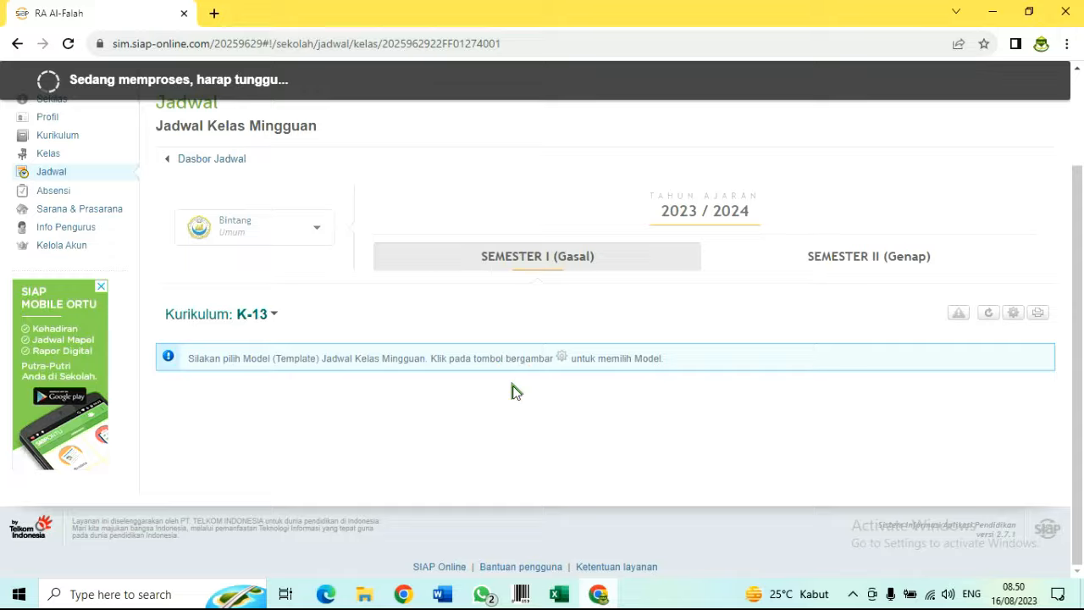
Add a 3 jam Tematik lesson at Senin's first period for Bintang, with the teacher listed beside Kelas Bulan's teacher, and save it
{"action": "scroll", "coordinate": [506, 385], "scroll_direction": "down", "scroll_amount": 3}
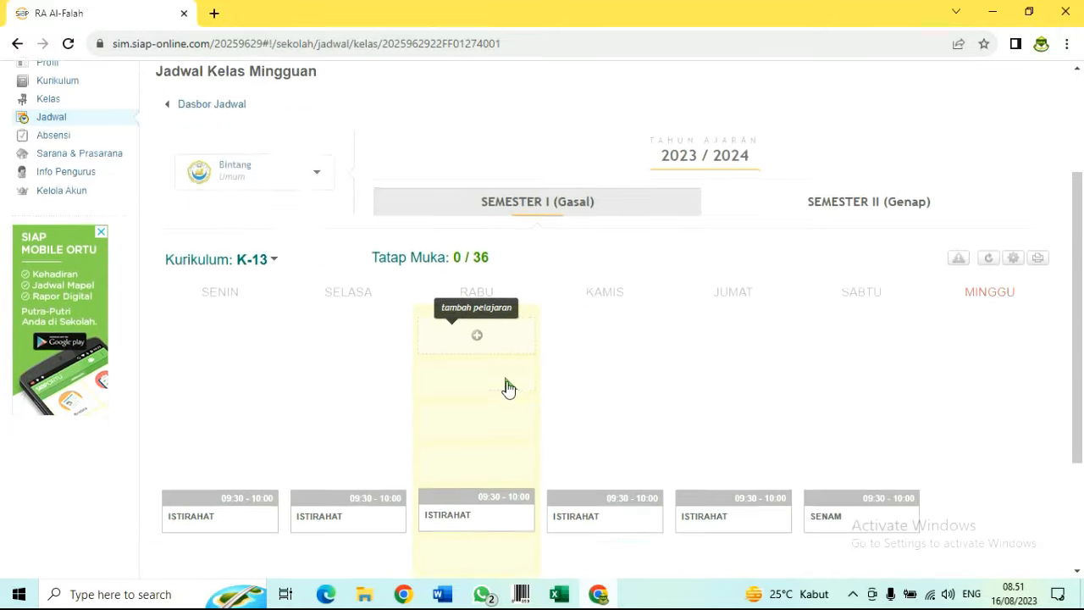
{"action": "scroll", "coordinate": [347, 283], "scroll_direction": "up", "scroll_amount": 2}
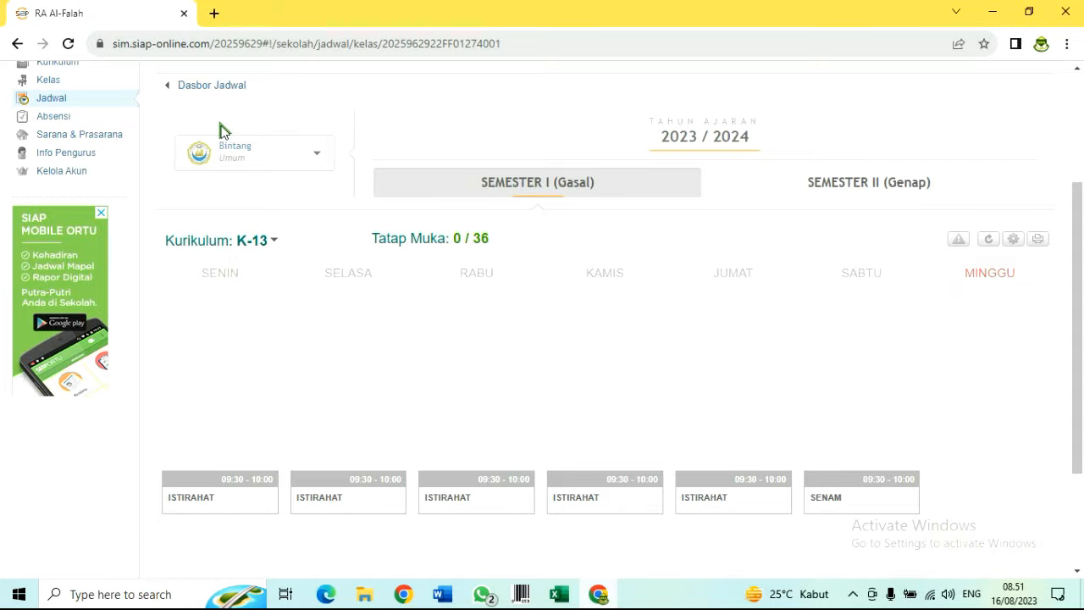
{"action": "left_click", "coordinate": [222, 318]}
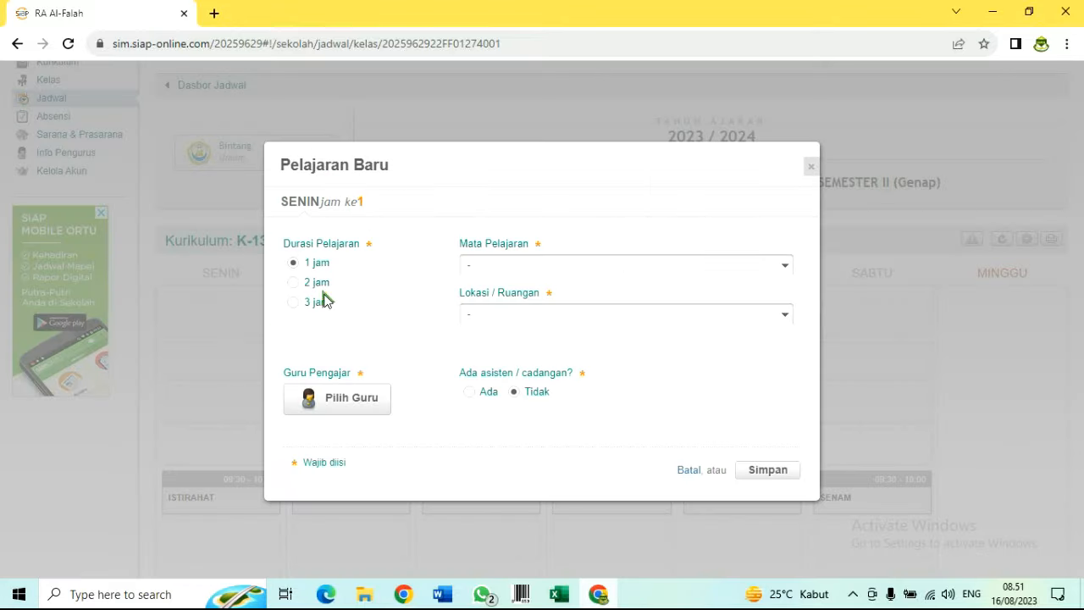
{"action": "left_click", "coordinate": [292, 303]}
{"action": "left_click", "coordinate": [510, 265]}
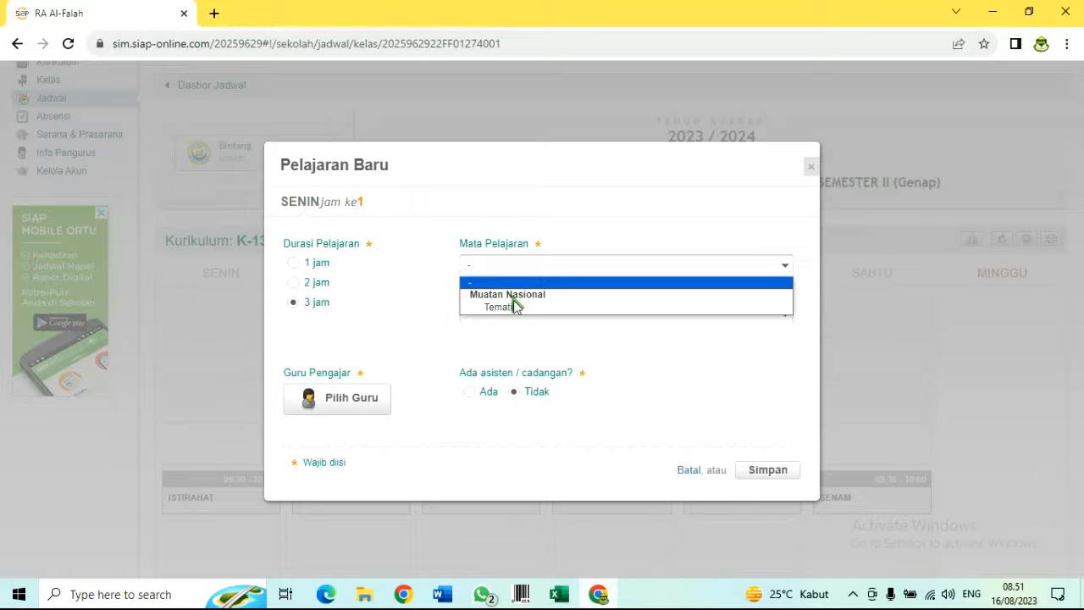
{"action": "left_click", "coordinate": [511, 307]}
{"action": "left_click", "coordinate": [365, 405]}
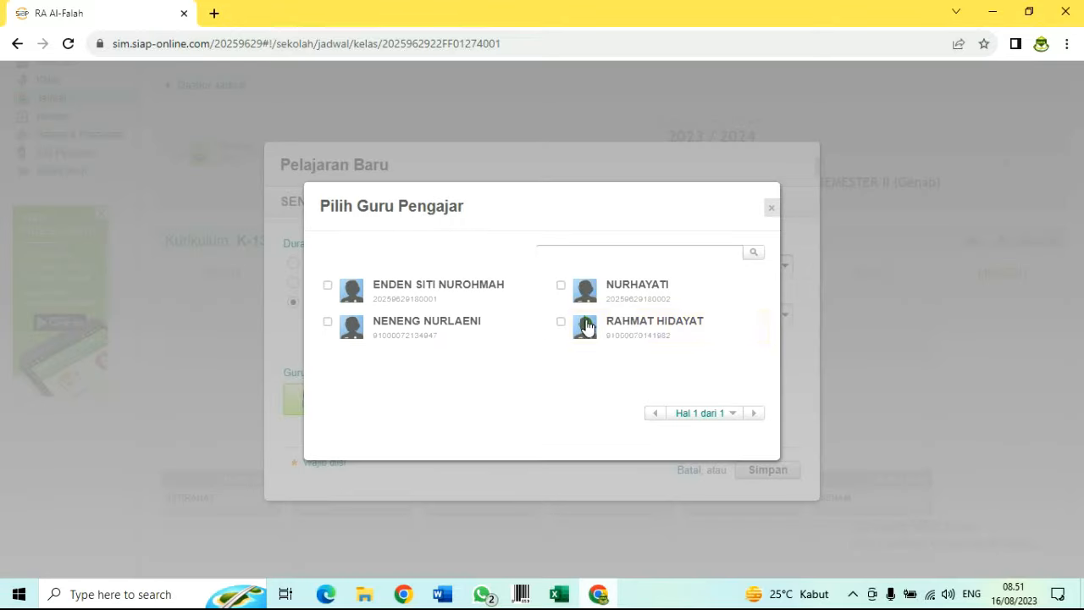
{"action": "left_click", "coordinate": [635, 294]}
{"action": "left_click", "coordinate": [774, 472]}
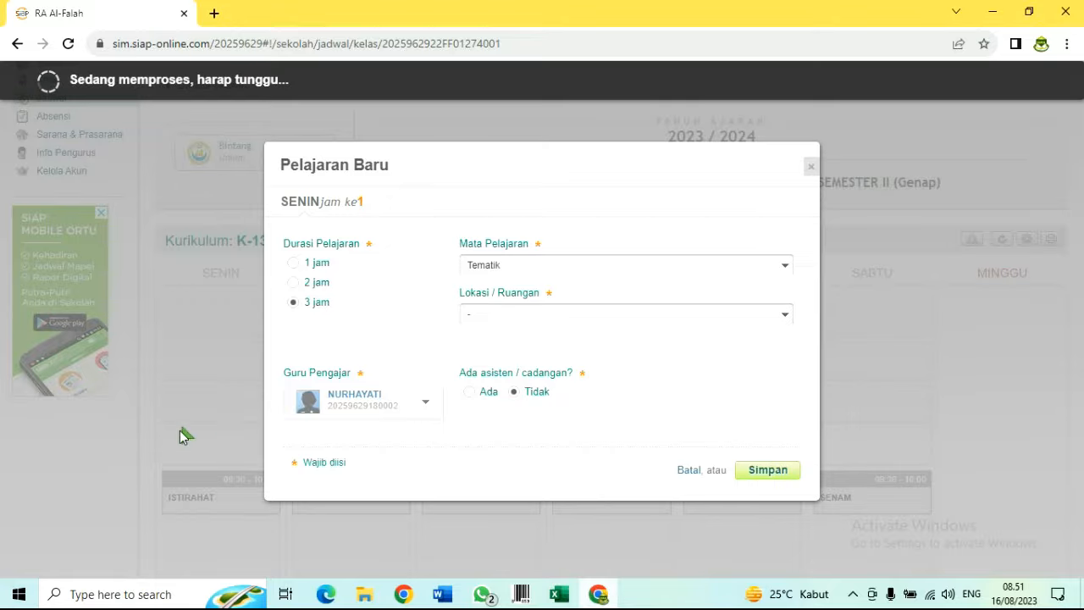
Add a 3 jam Tematik lesson from Muatan Nasional at Selasa's first period with Bintang's same teacher and save it
{"action": "left_click", "coordinate": [335, 392]}
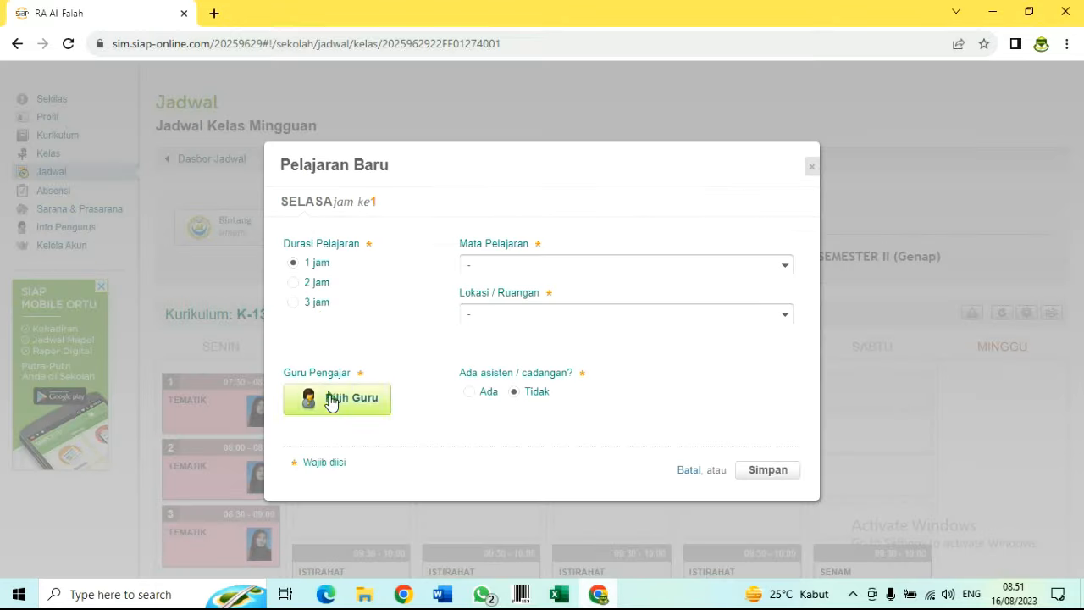
{"action": "left_click", "coordinate": [293, 301]}
{"action": "left_click", "coordinate": [485, 264]}
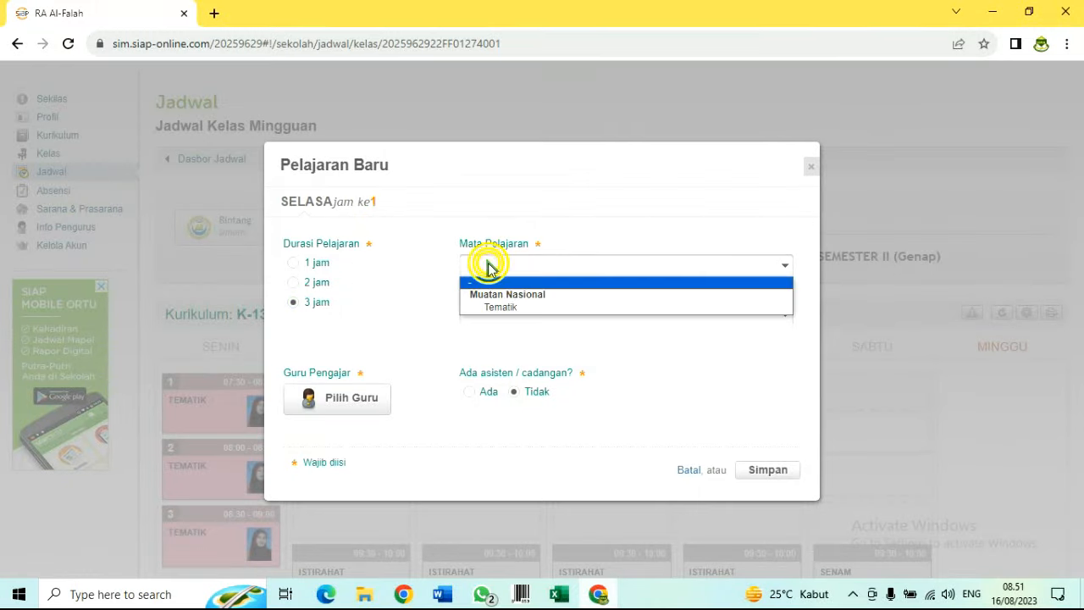
{"action": "left_click", "coordinate": [509, 307]}
{"action": "left_click", "coordinate": [360, 398]}
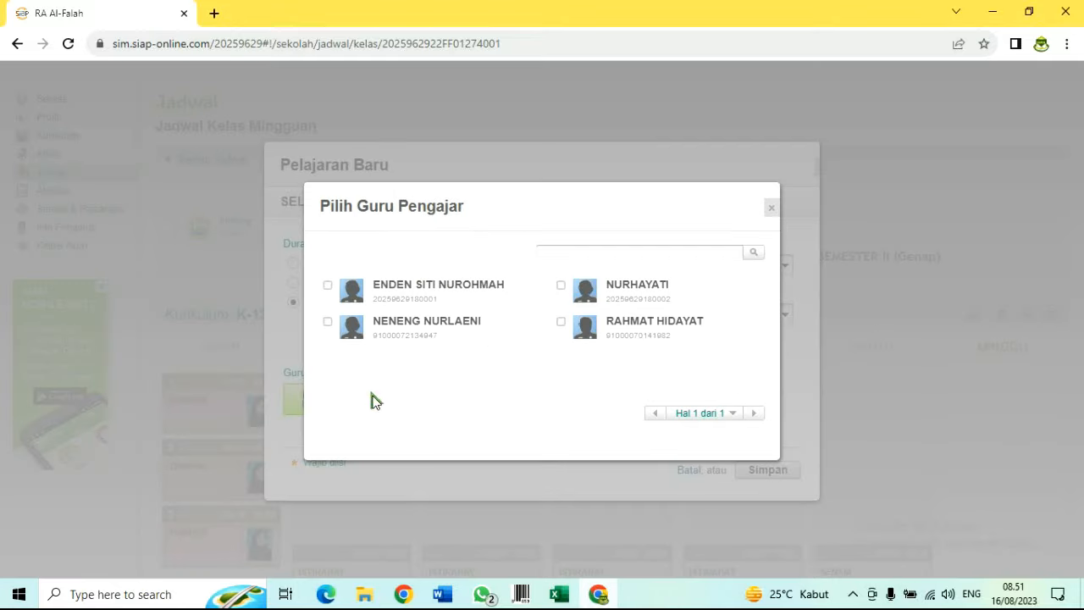
{"action": "left_click", "coordinate": [593, 298]}
{"action": "left_click", "coordinate": [769, 468]}
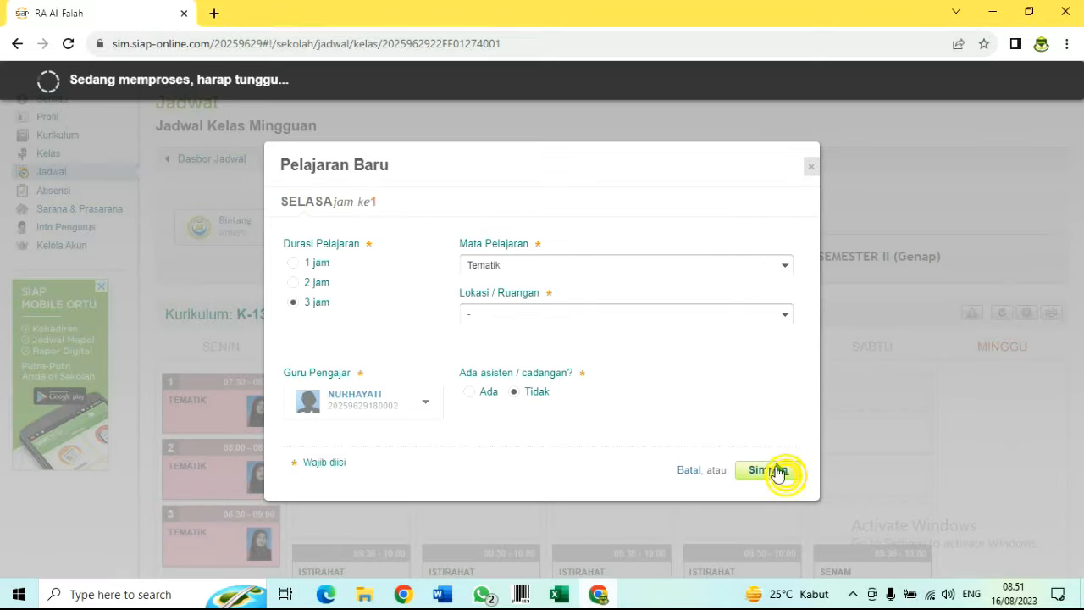
Add a 3 jam Tematik lesson at Rabu's first period with Bintang's same teacher and save it
{"action": "scroll", "coordinate": [558, 406], "scroll_direction": "down", "scroll_amount": 3}
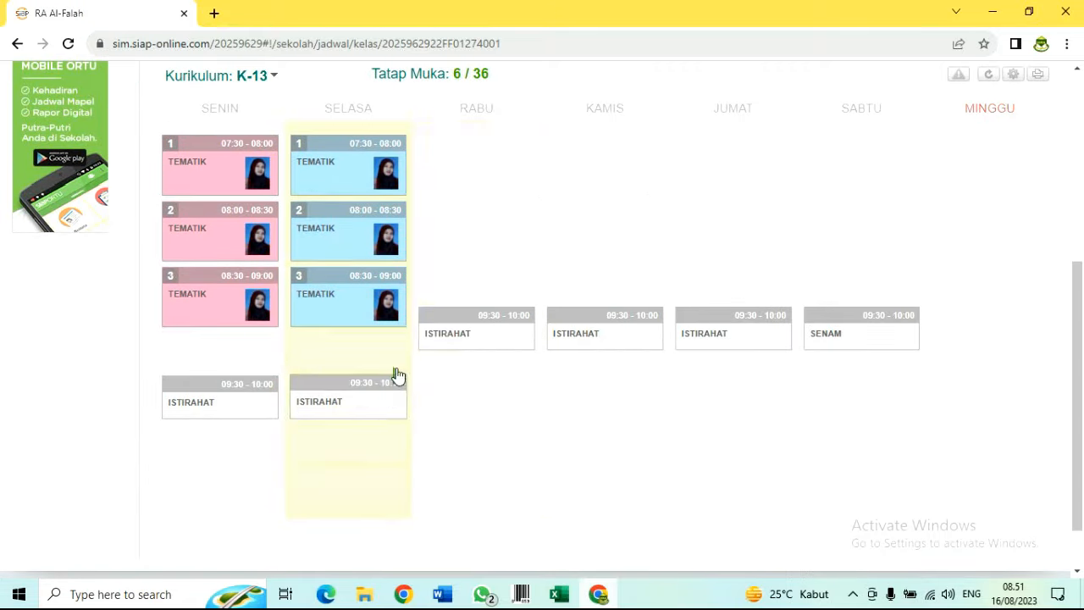
{"action": "left_click", "coordinate": [476, 161]}
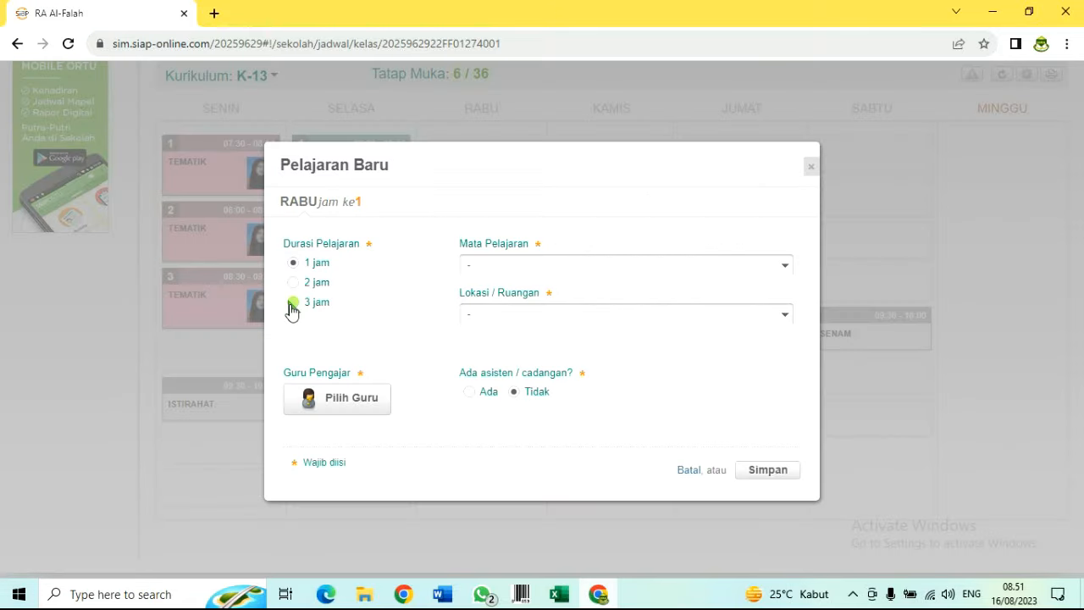
{"action": "left_click", "coordinate": [293, 302]}
{"action": "left_click", "coordinate": [548, 268]}
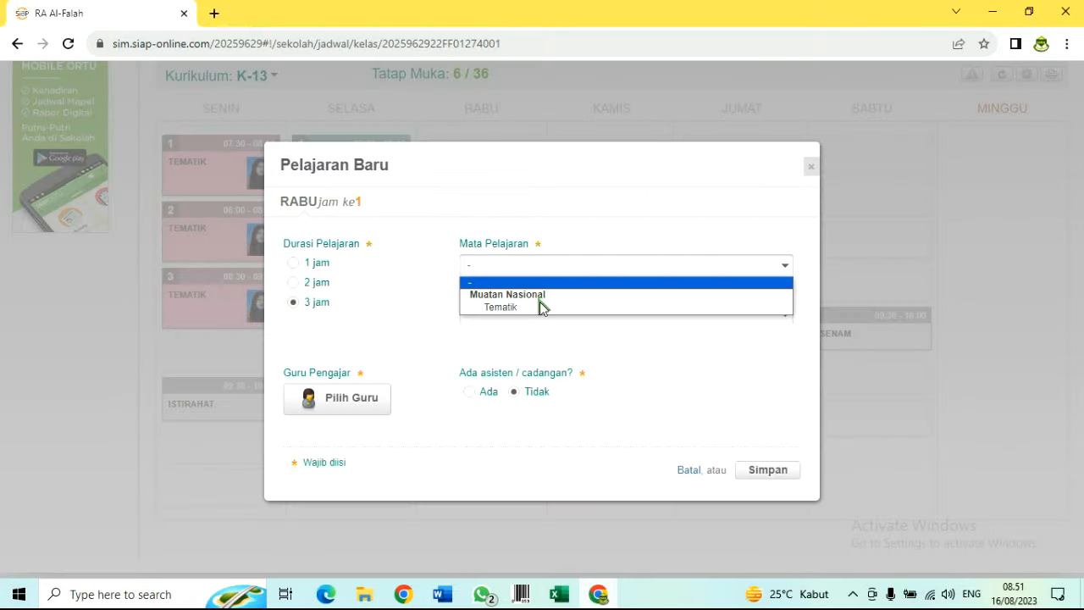
{"action": "left_click", "coordinate": [539, 307]}
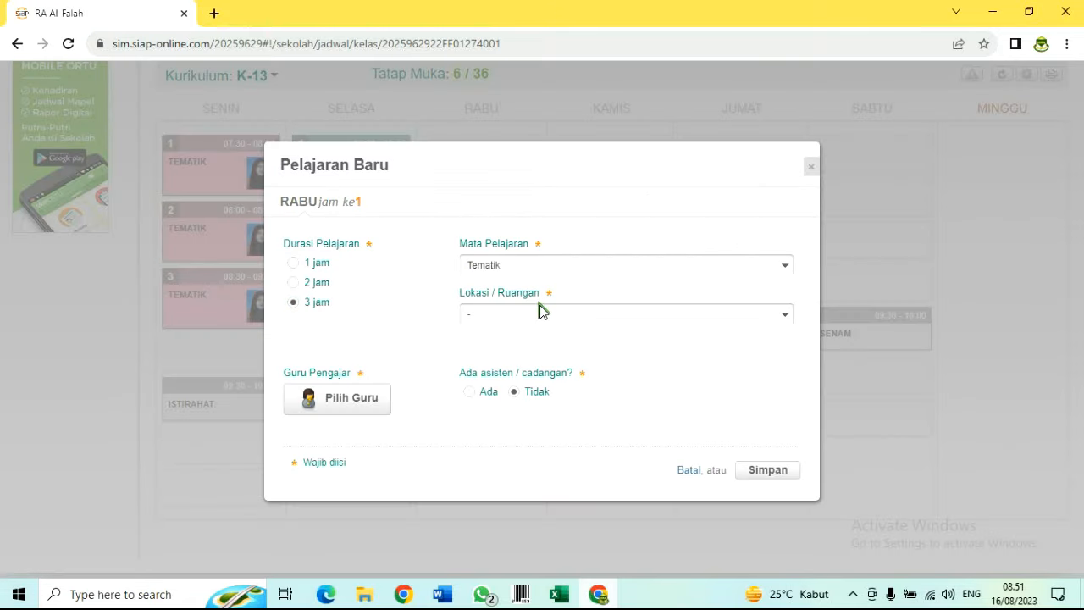
{"action": "left_click", "coordinate": [355, 405]}
{"action": "left_click", "coordinate": [635, 298]}
{"action": "left_click", "coordinate": [786, 471]}
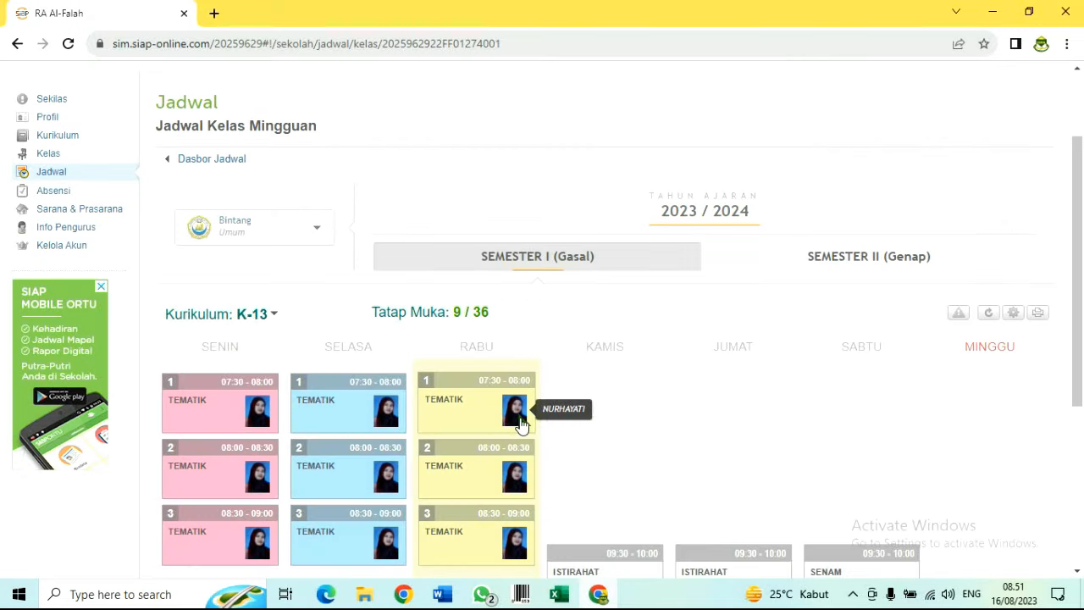
Add a 3 jam Tematik lesson at Kamis's first period with Bintang's same teacher and save it
{"action": "left_click", "coordinate": [607, 404]}
{"action": "left_click", "coordinate": [292, 303]}
{"action": "left_click", "coordinate": [504, 266]}
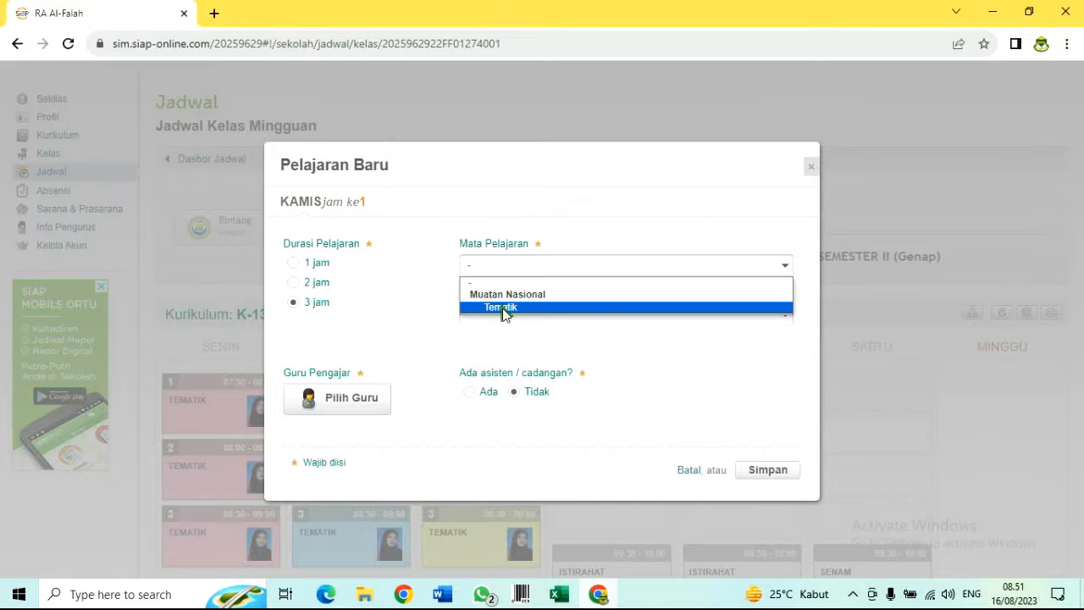
{"action": "left_click", "coordinate": [503, 310]}
{"action": "left_click", "coordinate": [342, 406]}
{"action": "left_click", "coordinate": [328, 322]}
{"action": "left_click", "coordinate": [767, 470]}
Add a 3 jam Tematik lesson at Jumat's first period with Bintang's same teacher and save it
{"action": "left_click", "coordinate": [704, 389]}
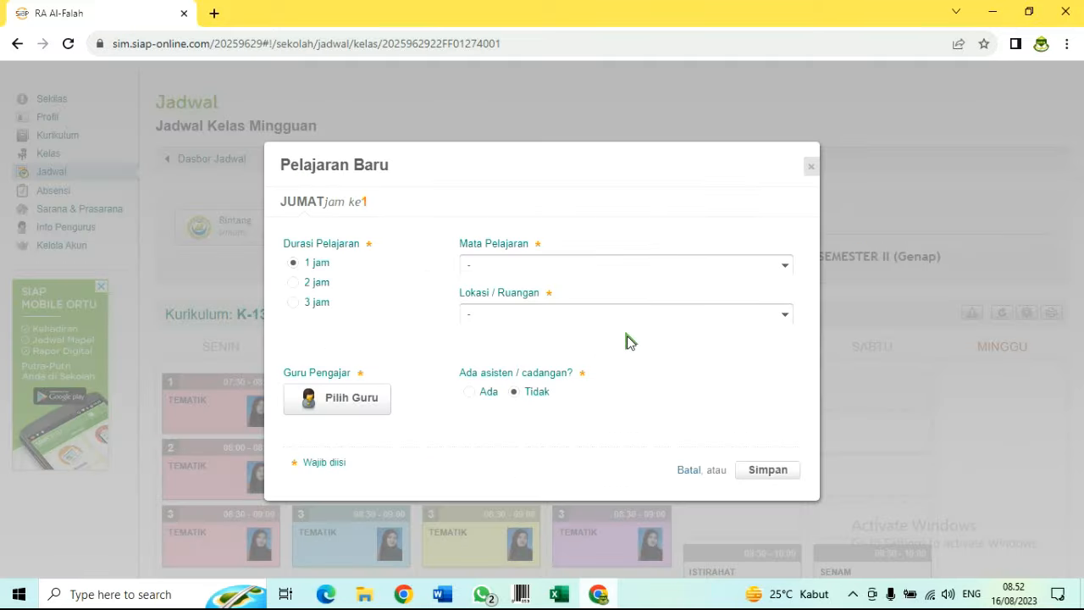
{"action": "left_click", "coordinate": [308, 303]}
{"action": "left_click", "coordinate": [466, 267]}
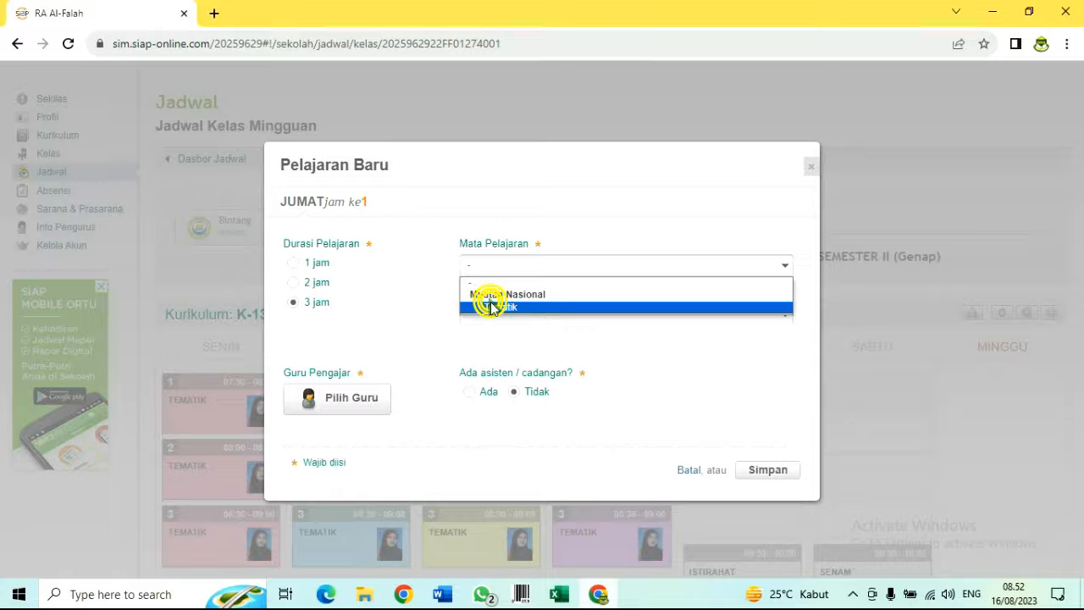
{"action": "left_click", "coordinate": [491, 307]}
{"action": "left_click", "coordinate": [343, 398]}
{"action": "left_click", "coordinate": [684, 283]}
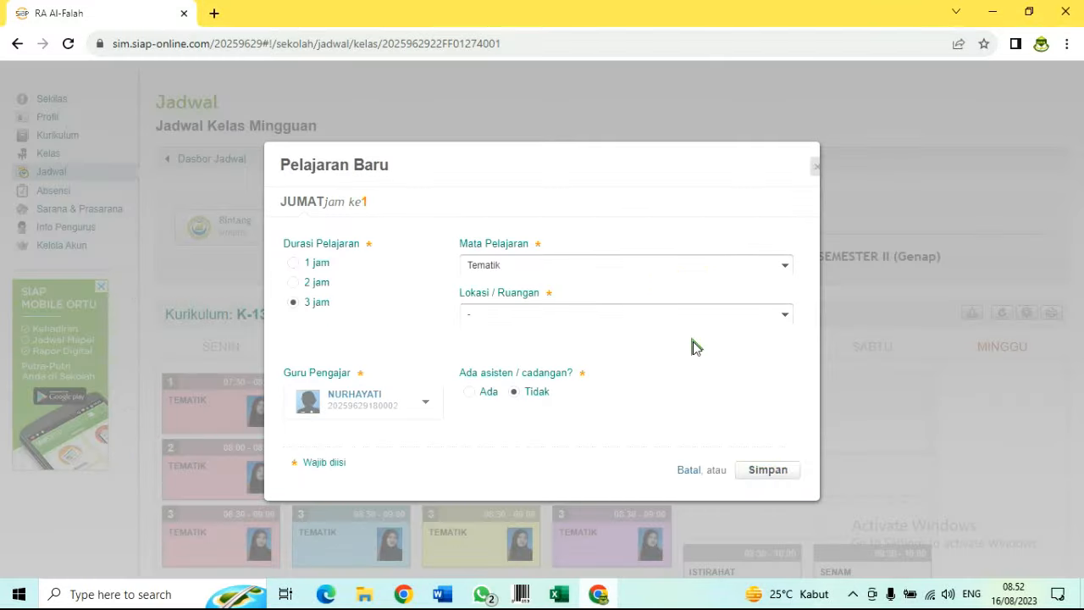
{"action": "left_click", "coordinate": [772, 471]}
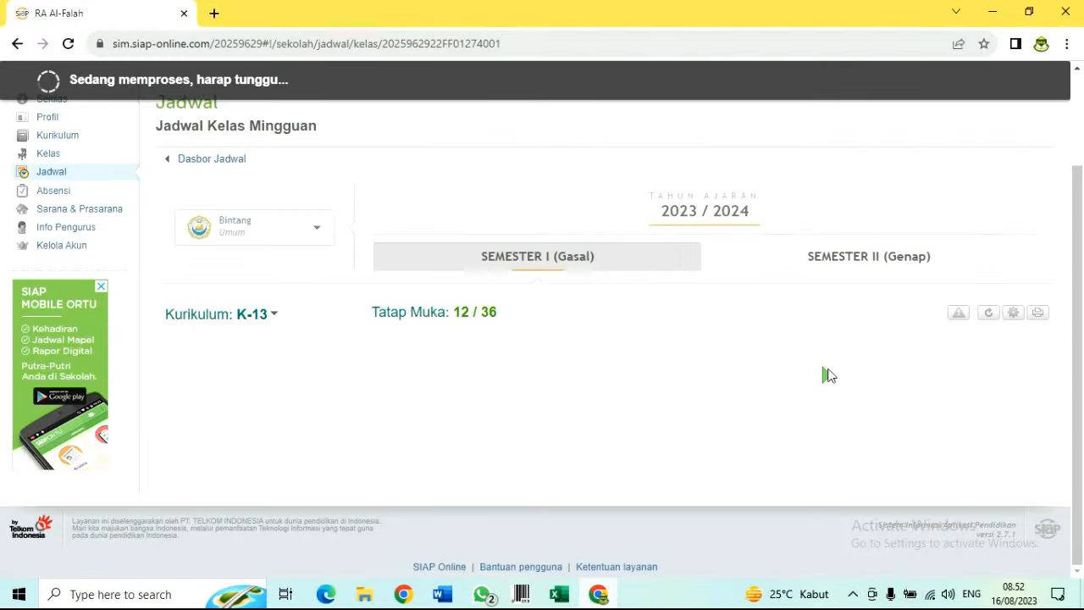
Add a 3 jam Tematik lesson at Sabtu's first period with Bintang's same teacher and save it
{"action": "left_click", "coordinate": [845, 387]}
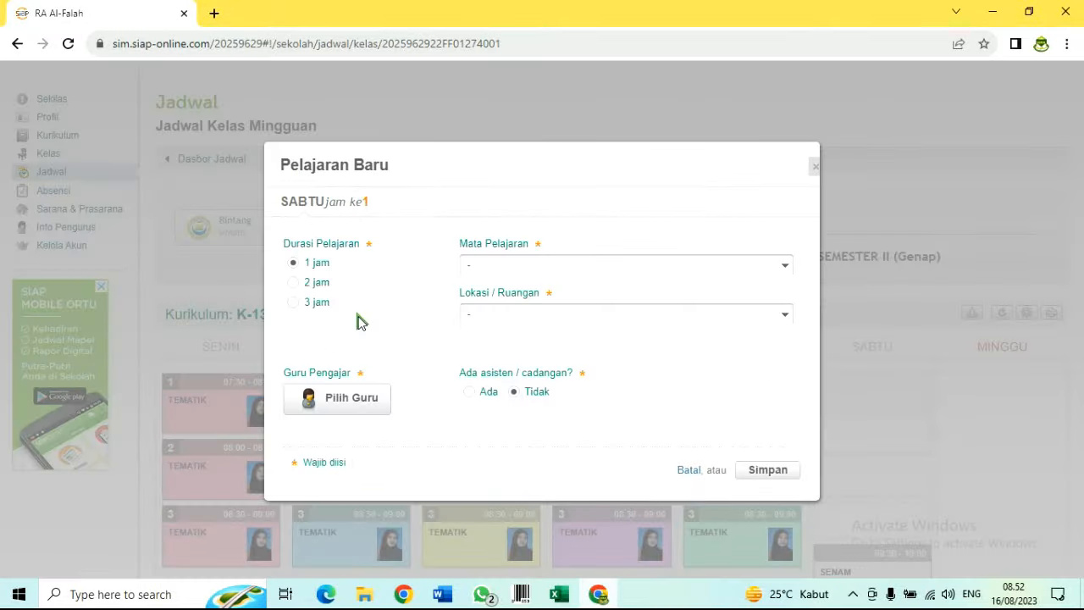
{"action": "left_click", "coordinate": [302, 302]}
{"action": "left_click", "coordinate": [505, 269]}
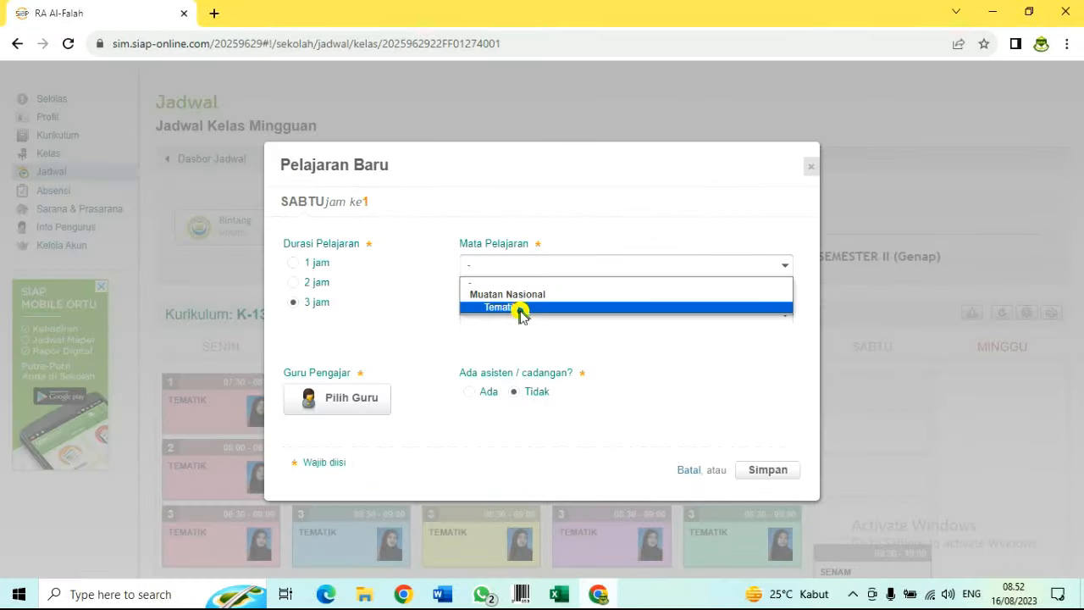
{"action": "left_click", "coordinate": [512, 307]}
{"action": "left_click", "coordinate": [344, 397]}
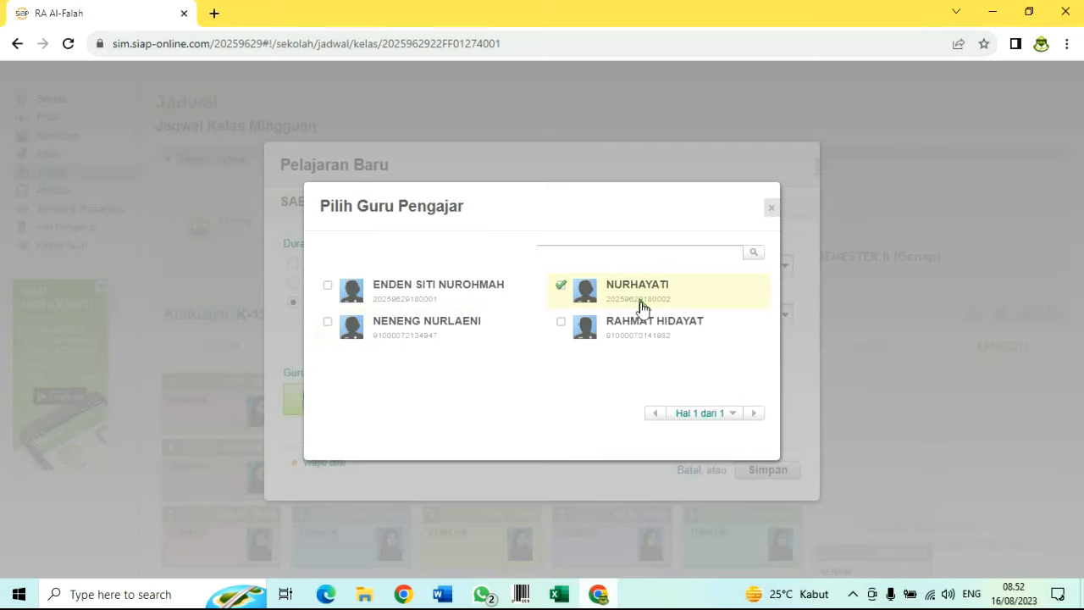
{"action": "left_click", "coordinate": [452, 338]}
{"action": "left_click", "coordinate": [592, 293]}
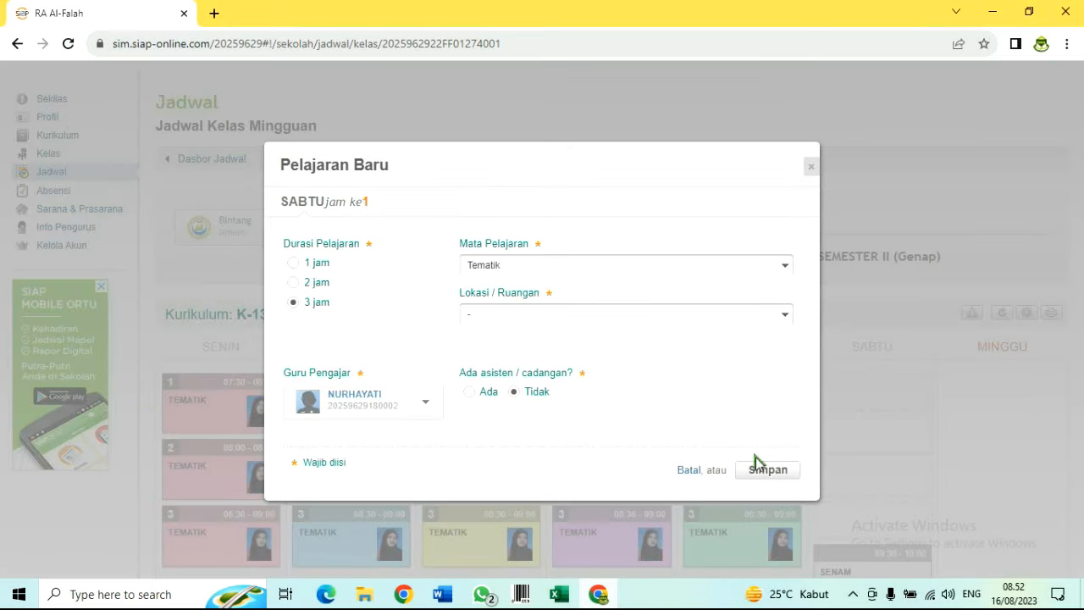
{"action": "left_click", "coordinate": [765, 468]}
Add a 3 jam Tematik lesson at Senin's fourth period with Bintang's same teacher and save it
{"action": "scroll", "coordinate": [656, 398], "scroll_direction": "down", "scroll_amount": 4}
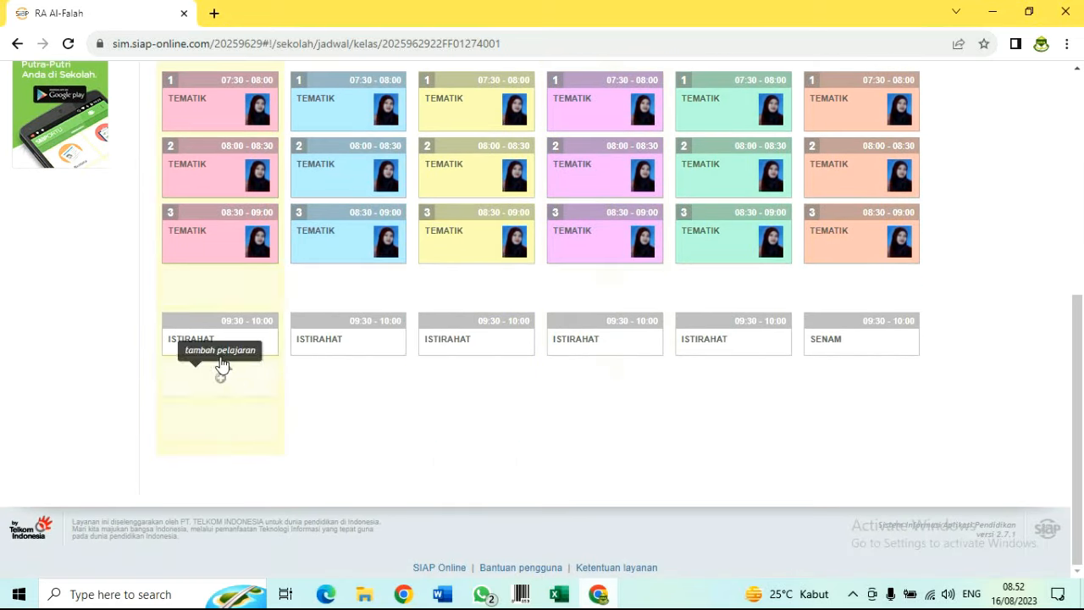
{"action": "left_click", "coordinate": [216, 288]}
{"action": "left_click", "coordinate": [297, 283]}
{"action": "left_click", "coordinate": [297, 301]}
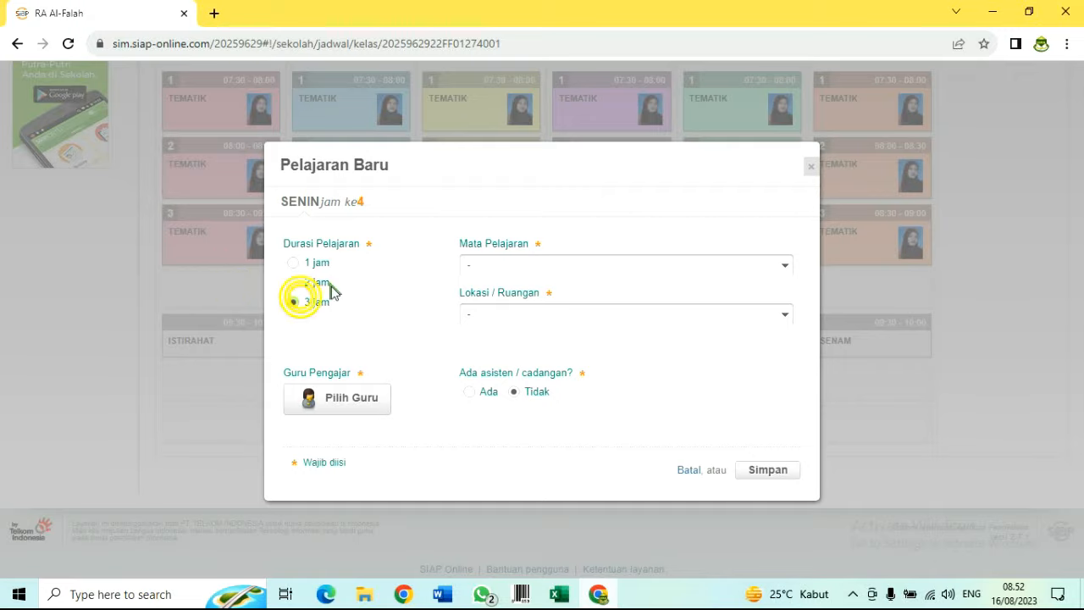
{"action": "left_click", "coordinate": [503, 265]}
{"action": "left_click", "coordinate": [508, 305]}
{"action": "left_click", "coordinate": [347, 409]}
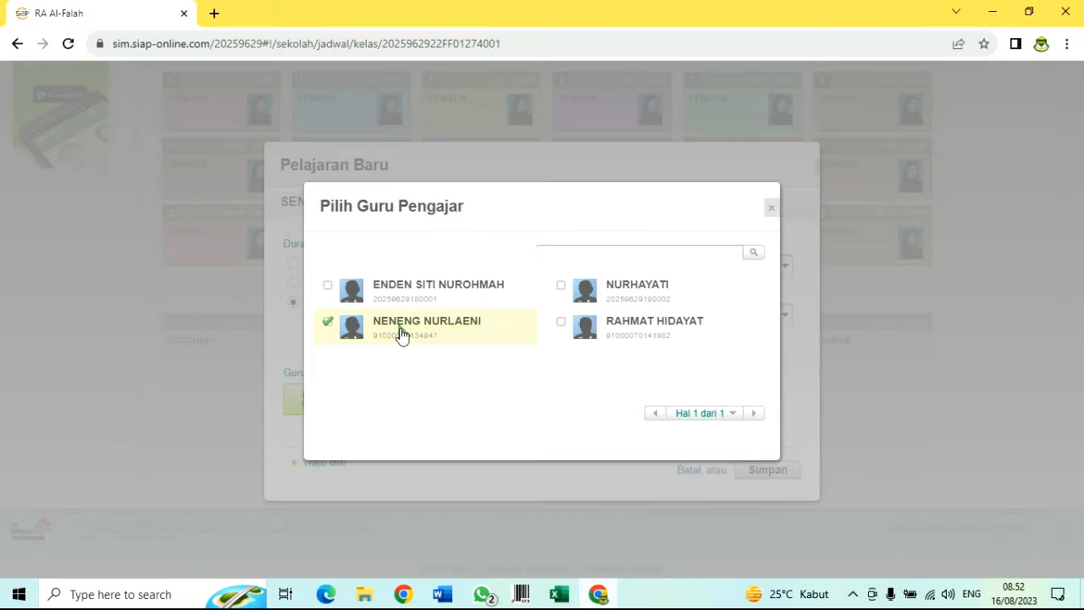
{"action": "left_click", "coordinate": [599, 297]}
{"action": "left_click", "coordinate": [765, 466]}
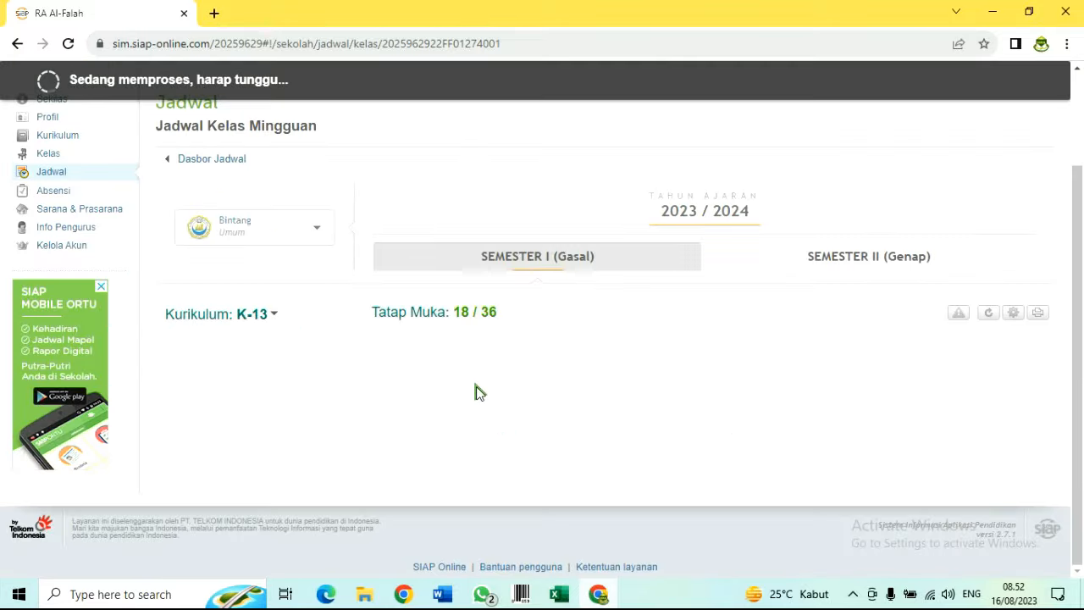
Add a 3 jam Tematik lesson at Selasa's fourth period with Bintang's same teacher and save it
{"action": "scroll", "coordinate": [415, 364], "scroll_direction": "down", "scroll_amount": 4}
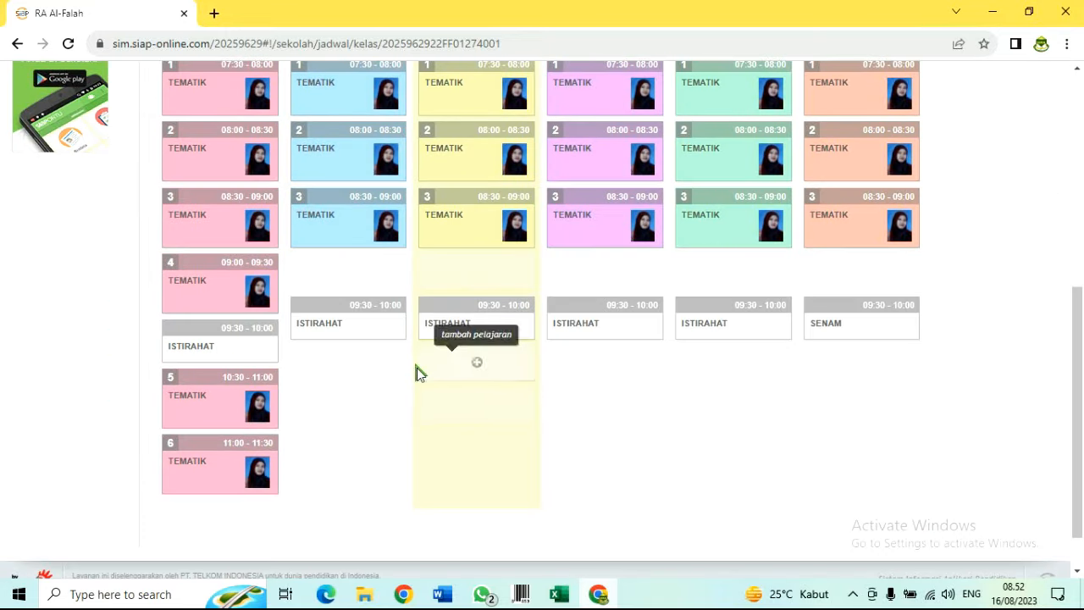
{"action": "left_click", "coordinate": [351, 280]}
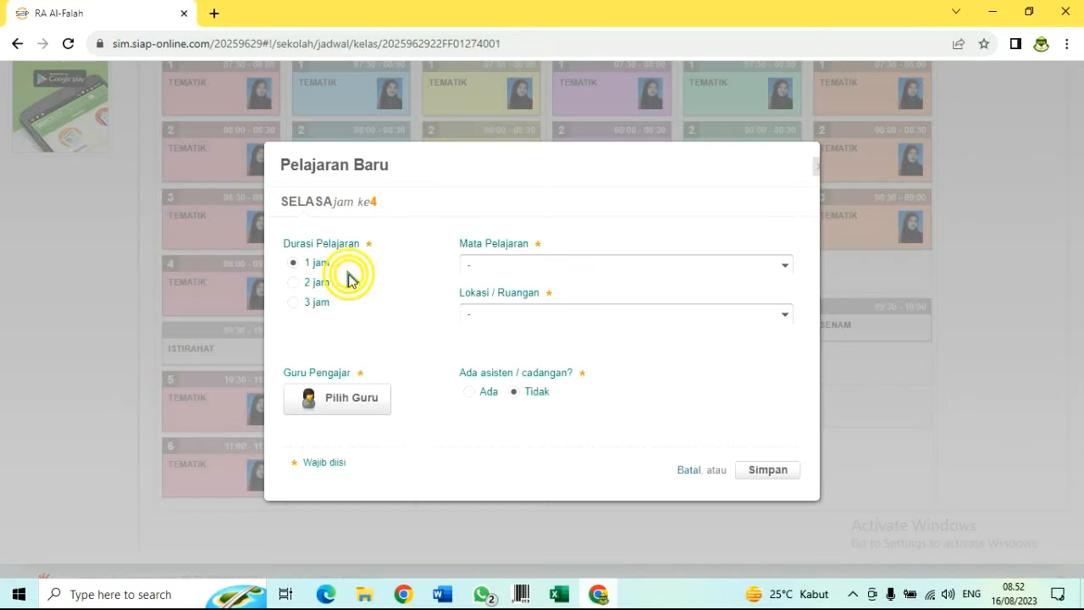
{"action": "left_click", "coordinate": [296, 303]}
{"action": "left_click", "coordinate": [479, 265]}
{"action": "left_click", "coordinate": [502, 308]}
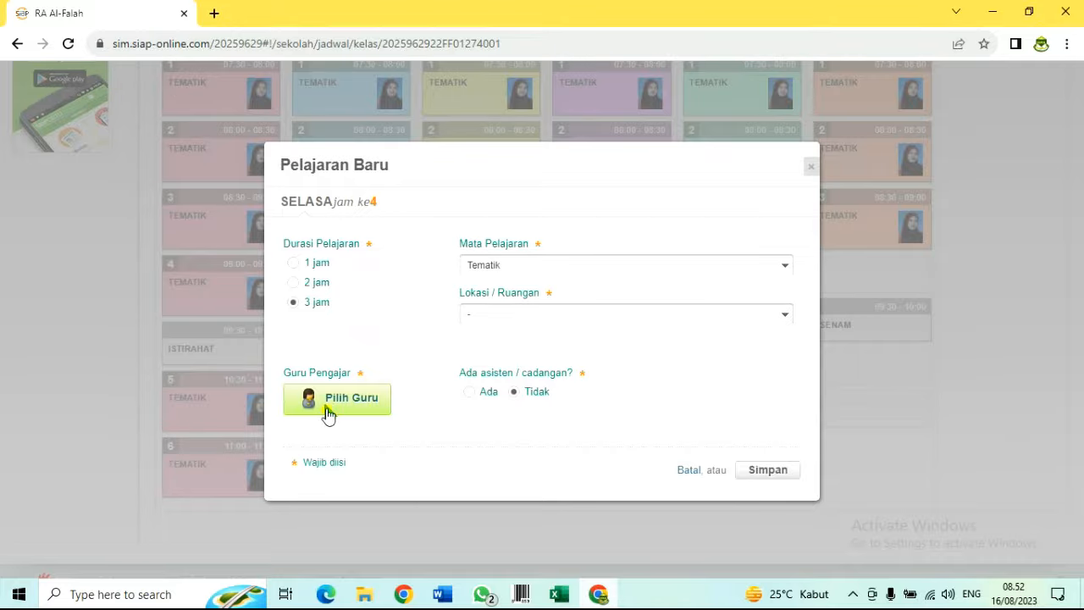
{"action": "left_click", "coordinate": [338, 398]}
{"action": "left_click", "coordinate": [631, 290]}
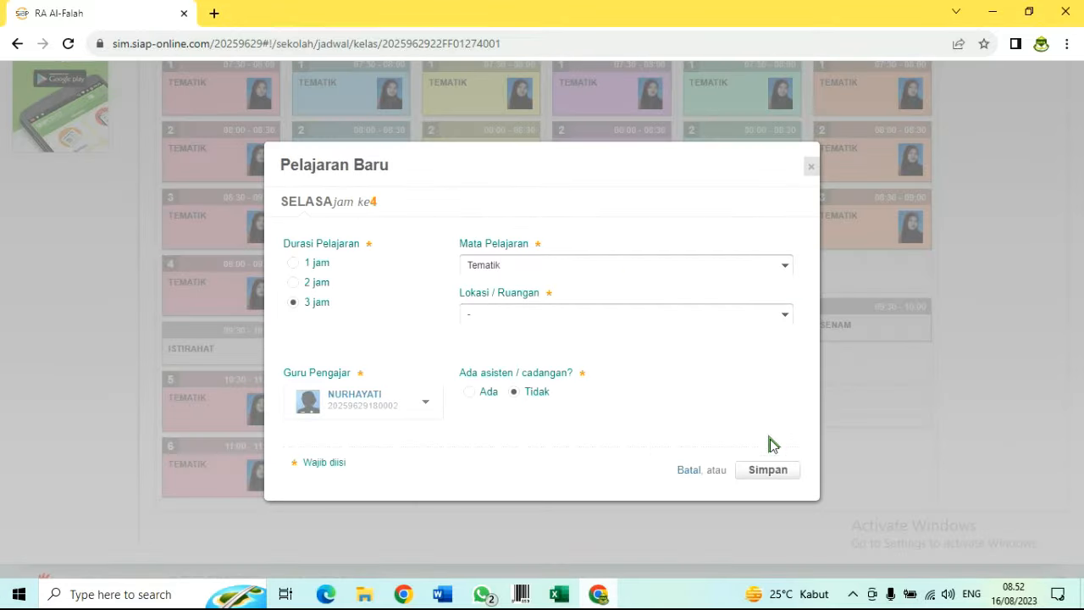
{"action": "left_click", "coordinate": [768, 470]}
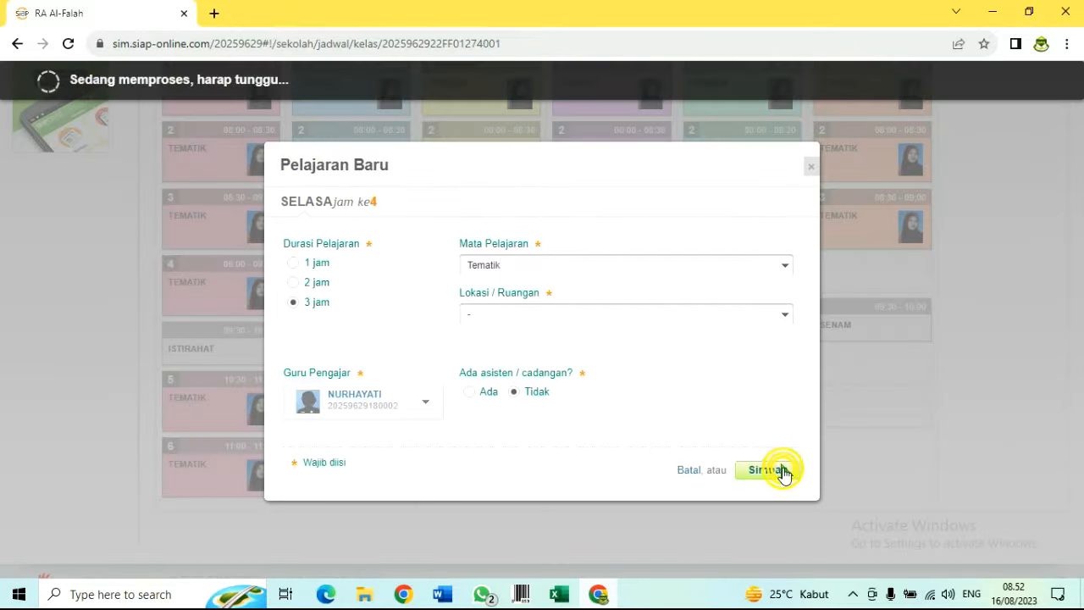
Add a 3 jam Tematik lesson at Rabu's fourth period with Bintang's same teacher and save it
{"action": "scroll", "coordinate": [508, 437], "scroll_direction": "down", "scroll_amount": 3}
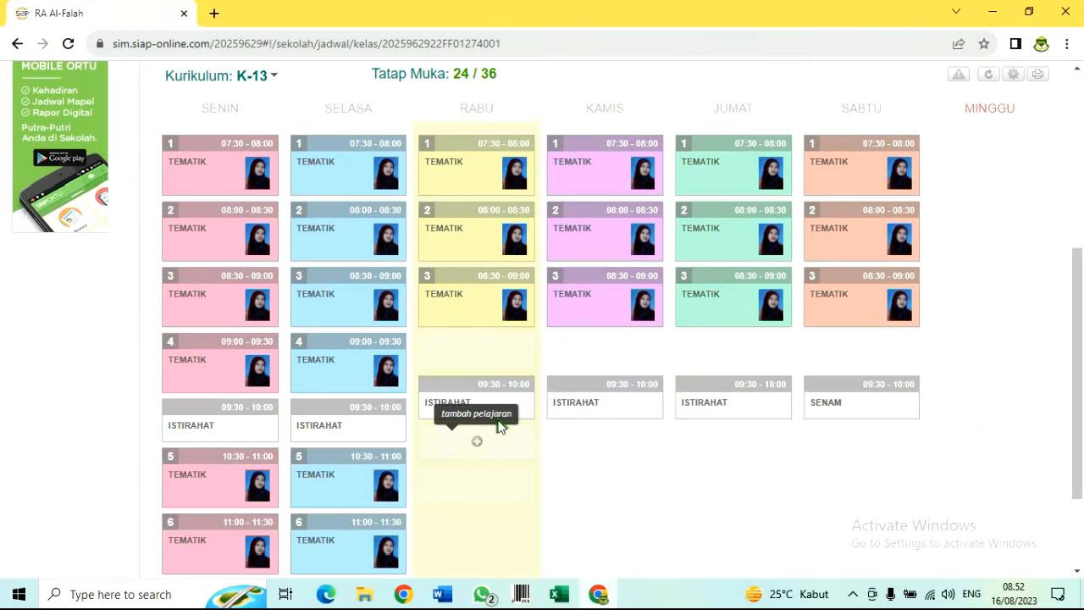
{"action": "left_click", "coordinate": [495, 352]}
{"action": "left_click", "coordinate": [293, 302]}
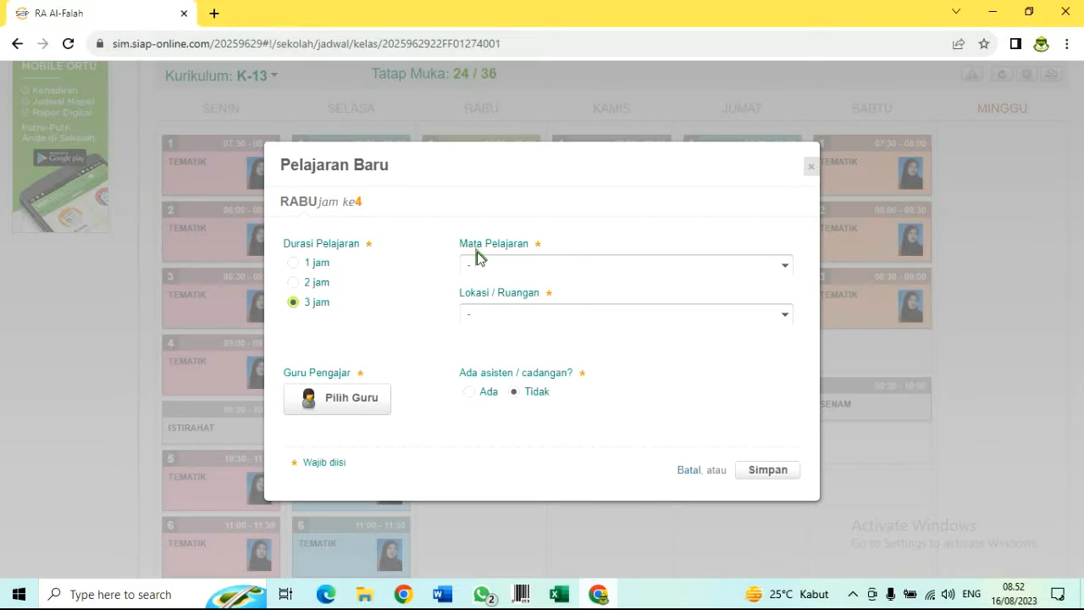
{"action": "left_click", "coordinate": [493, 265]}
{"action": "left_click", "coordinate": [498, 307]}
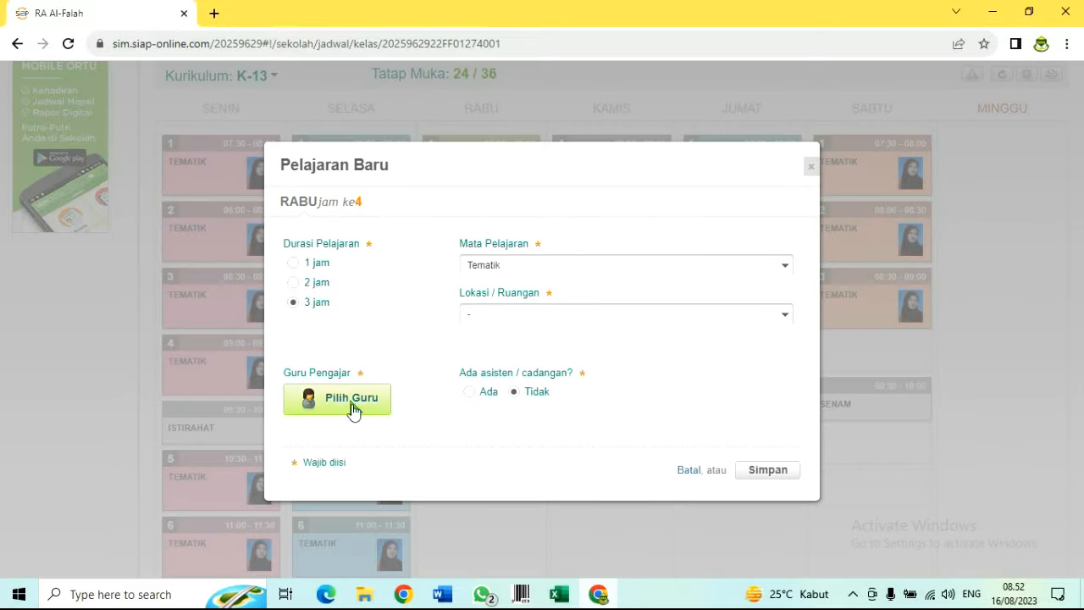
{"action": "left_click", "coordinate": [354, 397]}
{"action": "left_click", "coordinate": [620, 298]}
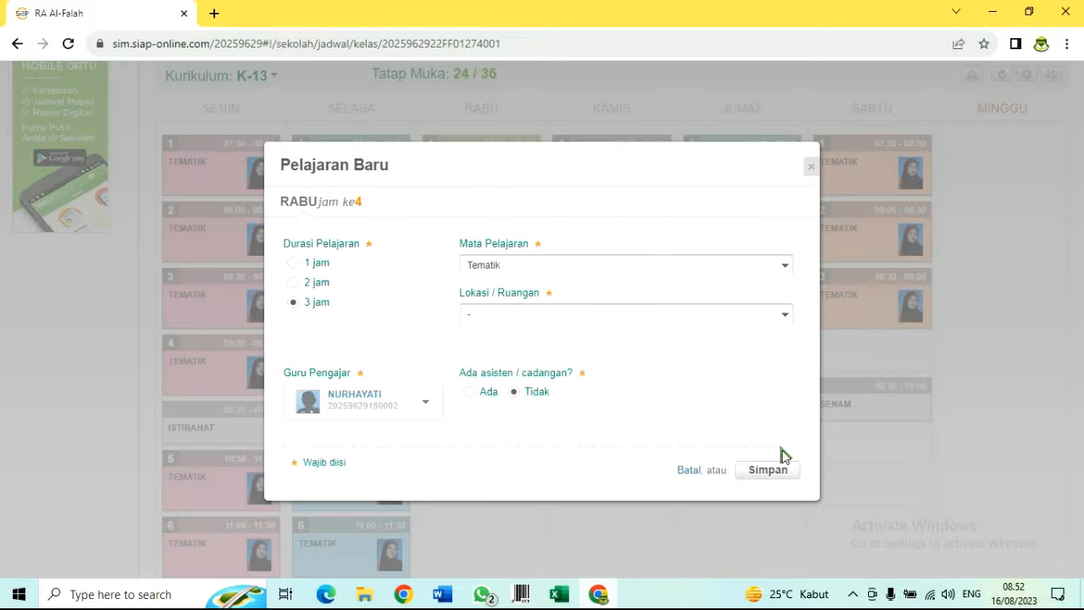
{"action": "left_click", "coordinate": [783, 472]}
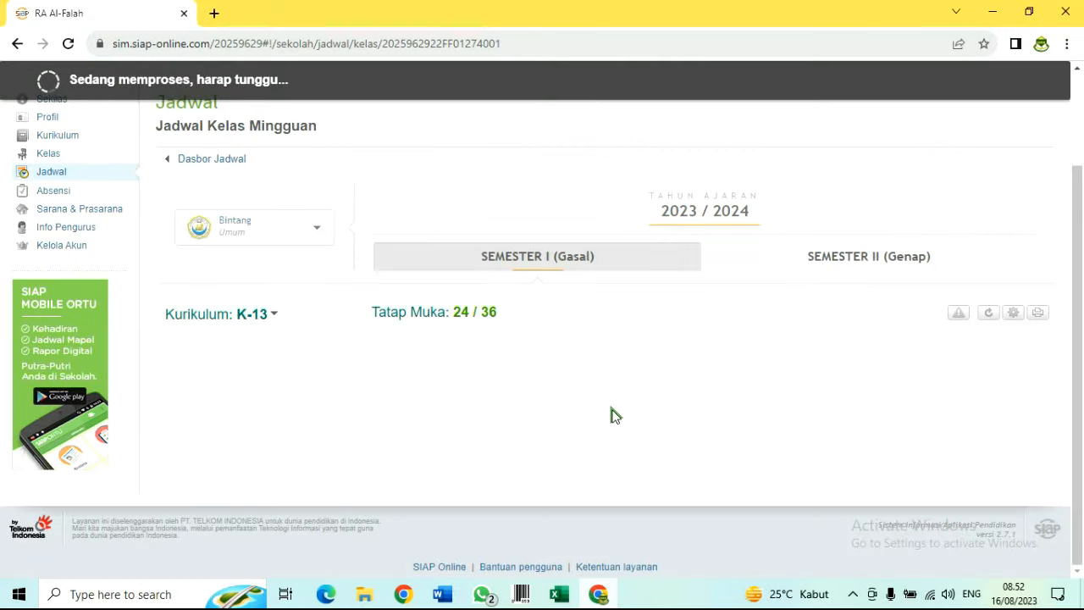
Add a 3 jam Tematik lesson at Kamis's fourth period with Bintang's same teacher and save it
{"action": "scroll", "coordinate": [614, 415], "scroll_direction": "down", "scroll_amount": 3}
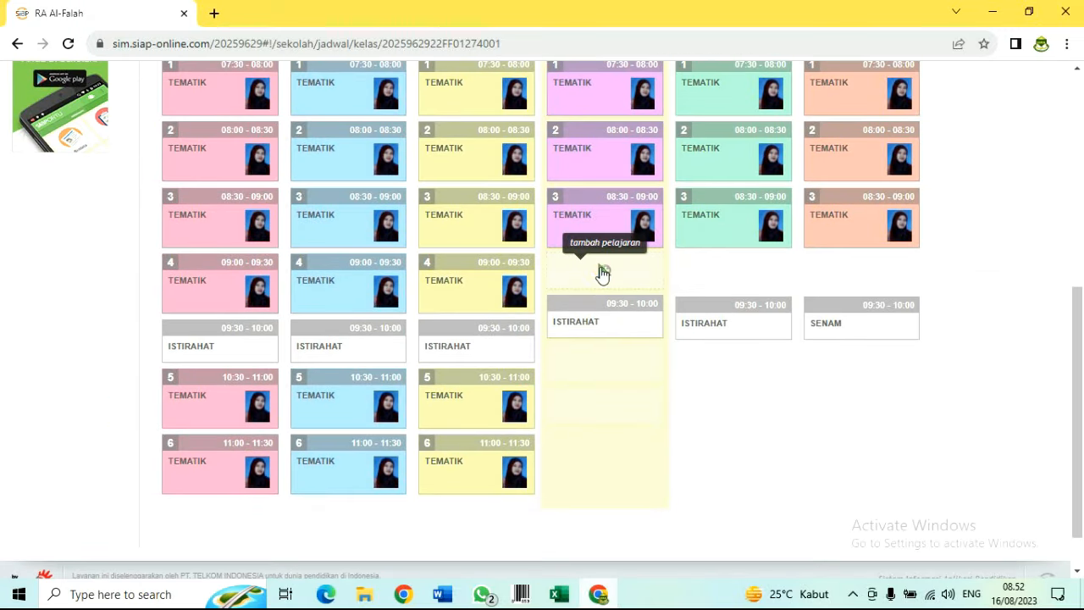
{"action": "left_click", "coordinate": [600, 269]}
{"action": "left_click", "coordinate": [293, 302]}
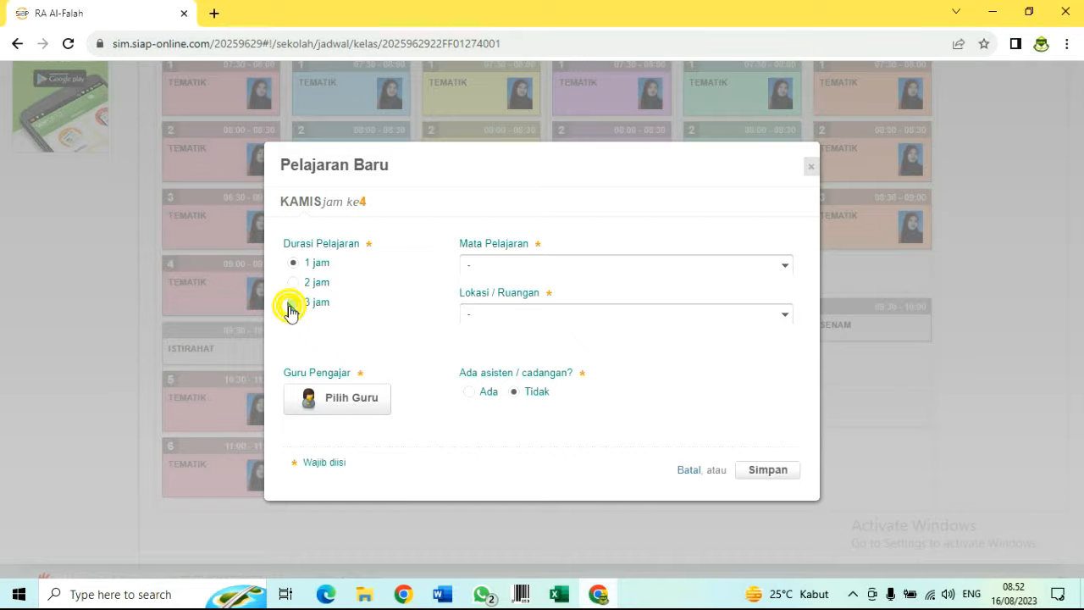
{"action": "left_click", "coordinate": [543, 268]}
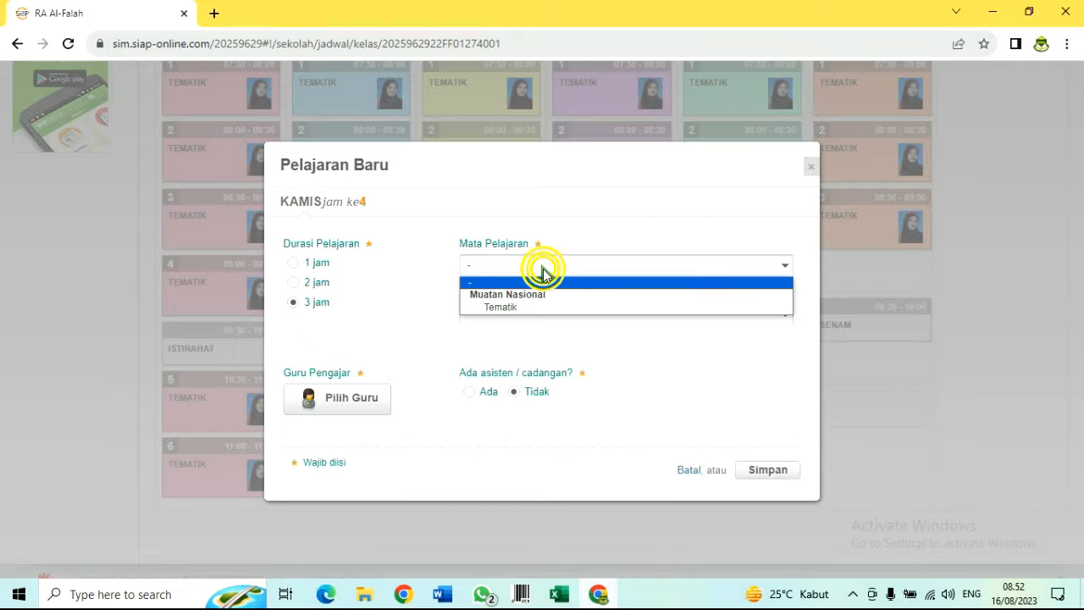
{"action": "left_click", "coordinate": [551, 308]}
{"action": "left_click", "coordinate": [340, 403]}
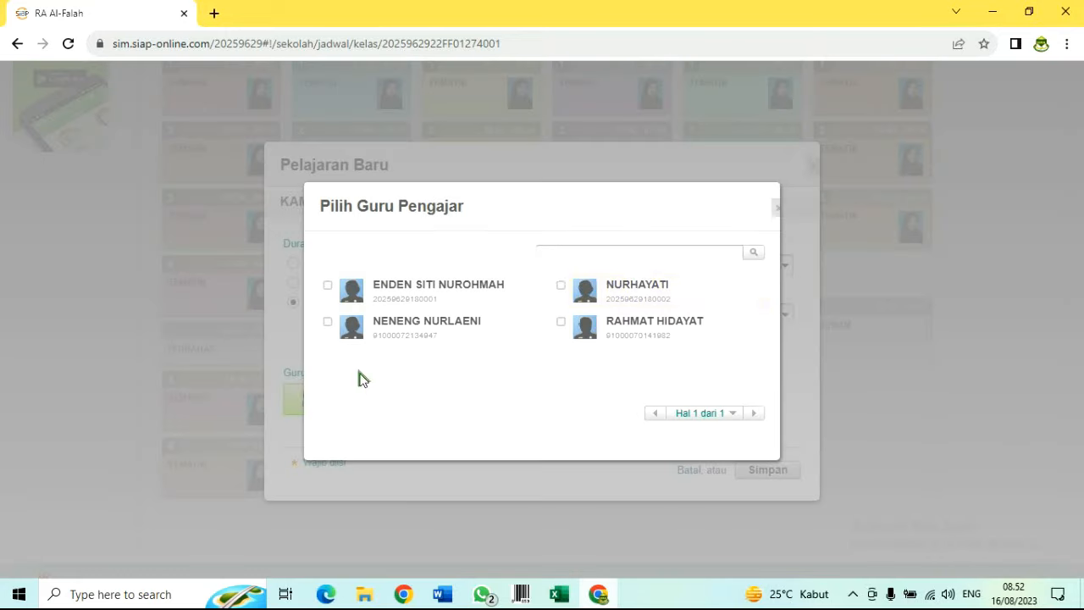
{"action": "left_click", "coordinate": [627, 300]}
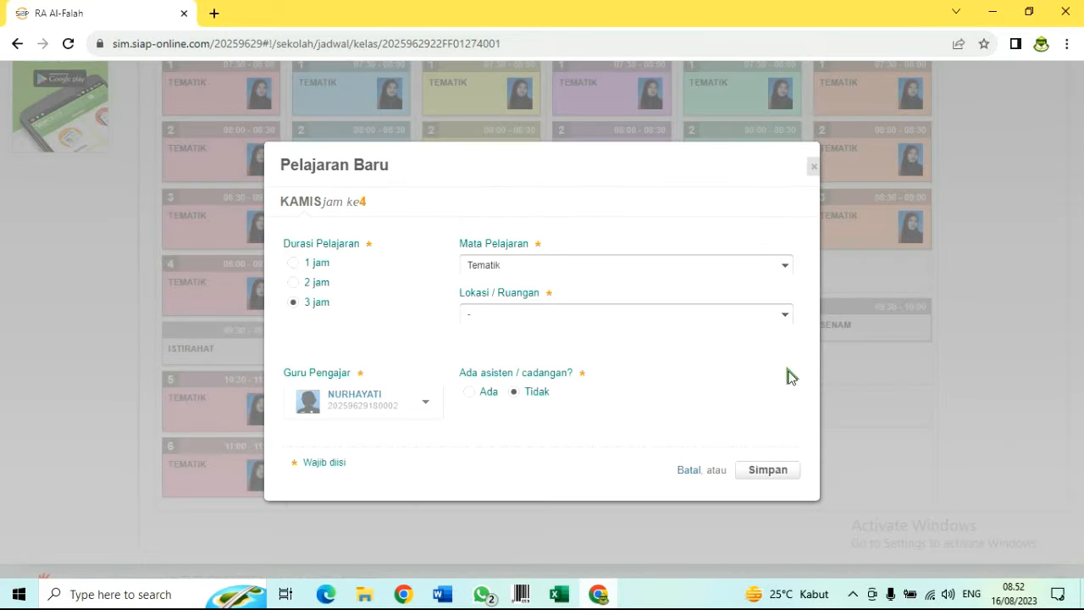
{"action": "left_click", "coordinate": [768, 470]}
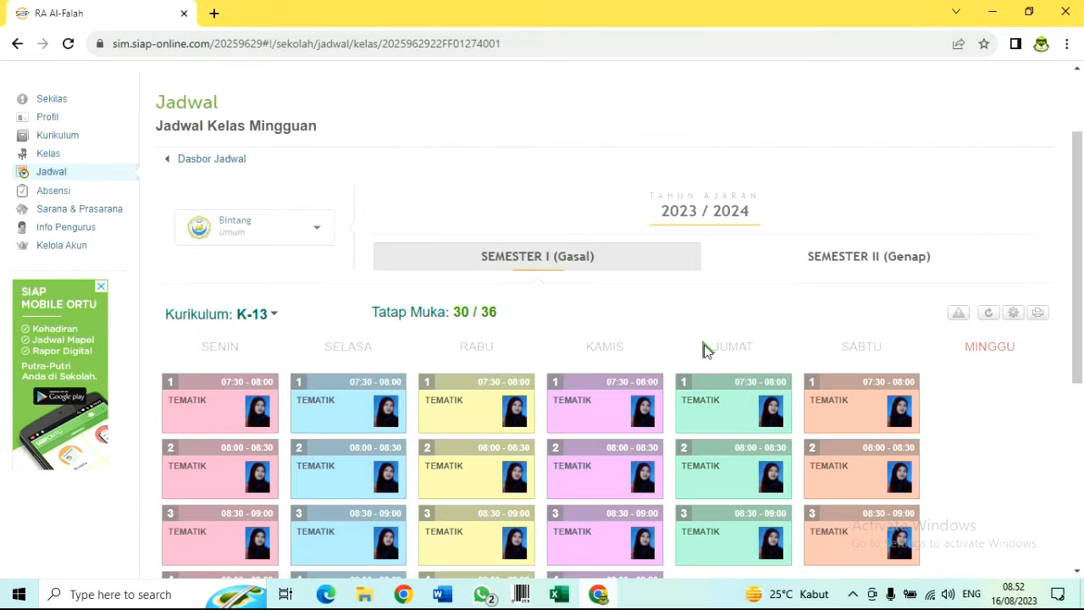
Add a 3 jam Tematik lesson at Jumat's fourth period with Bintang's same teacher and save it
{"action": "scroll", "coordinate": [708, 351], "scroll_direction": "down", "scroll_amount": 3}
{"action": "left_click", "coordinate": [732, 362]}
{"action": "left_click", "coordinate": [294, 302]}
{"action": "left_click", "coordinate": [519, 266]}
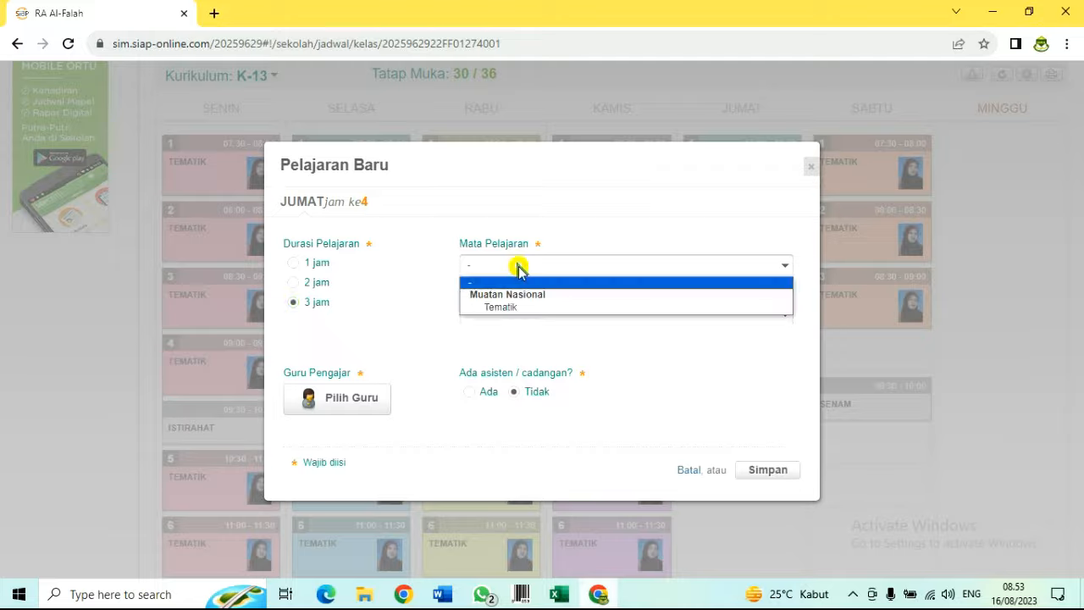
{"action": "left_click", "coordinate": [532, 307]}
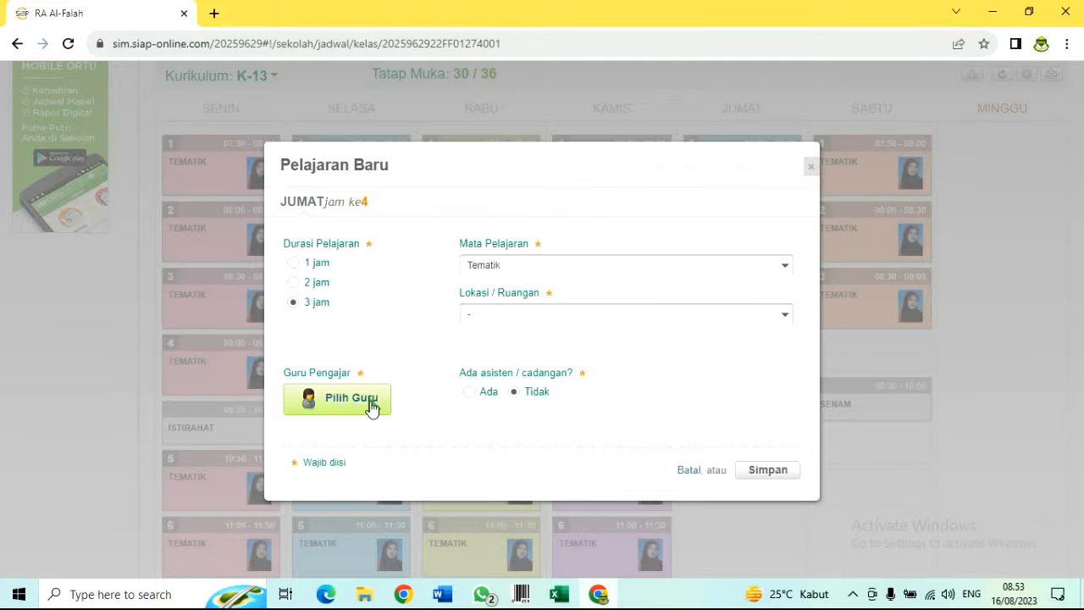
{"action": "left_click", "coordinate": [370, 405]}
{"action": "left_click", "coordinate": [484, 331]}
{"action": "left_click", "coordinate": [646, 340]}
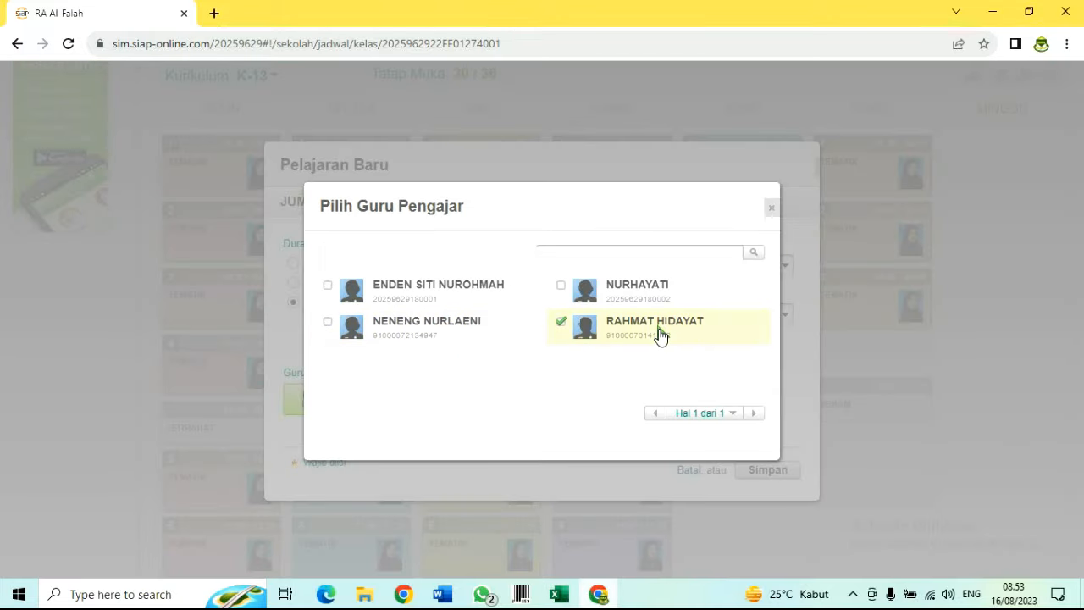
{"action": "left_click", "coordinate": [640, 293]}
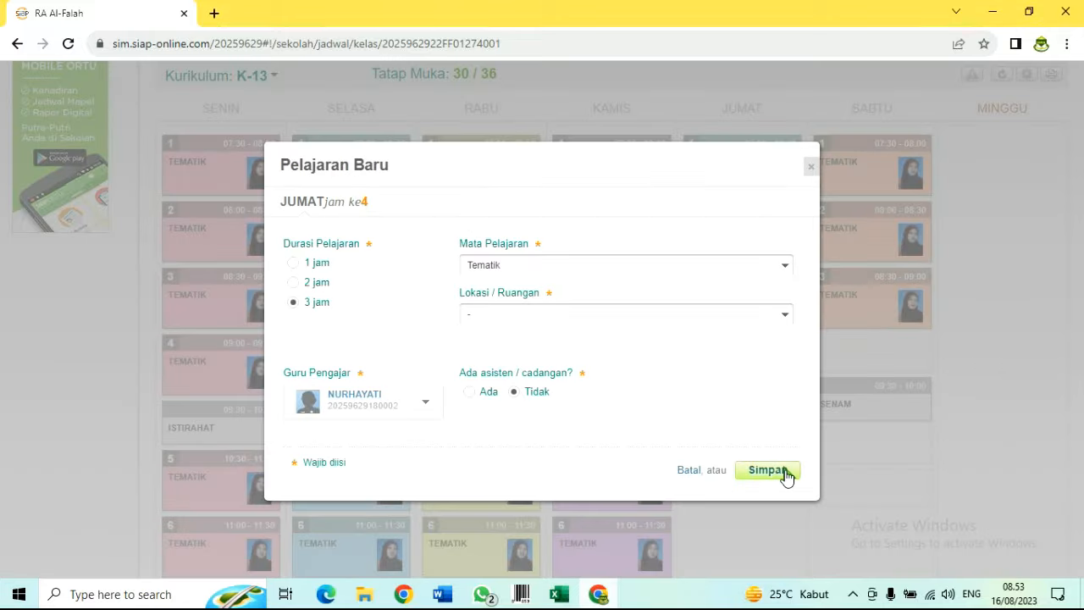
{"action": "left_click", "coordinate": [780, 475]}
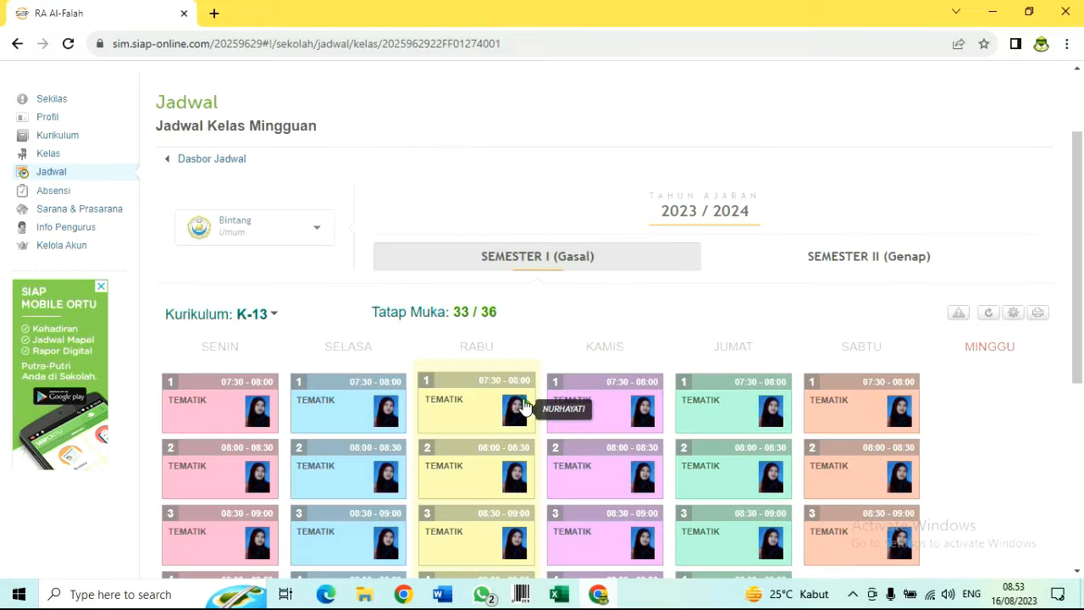
Add a 3 jam Tematik lesson at Sabtu's fourth period with Bintang's same teacher and save it
{"action": "scroll", "coordinate": [525, 404], "scroll_direction": "down", "scroll_amount": 1}
{"action": "scroll", "coordinate": [525, 405], "scroll_direction": "down", "scroll_amount": 2}
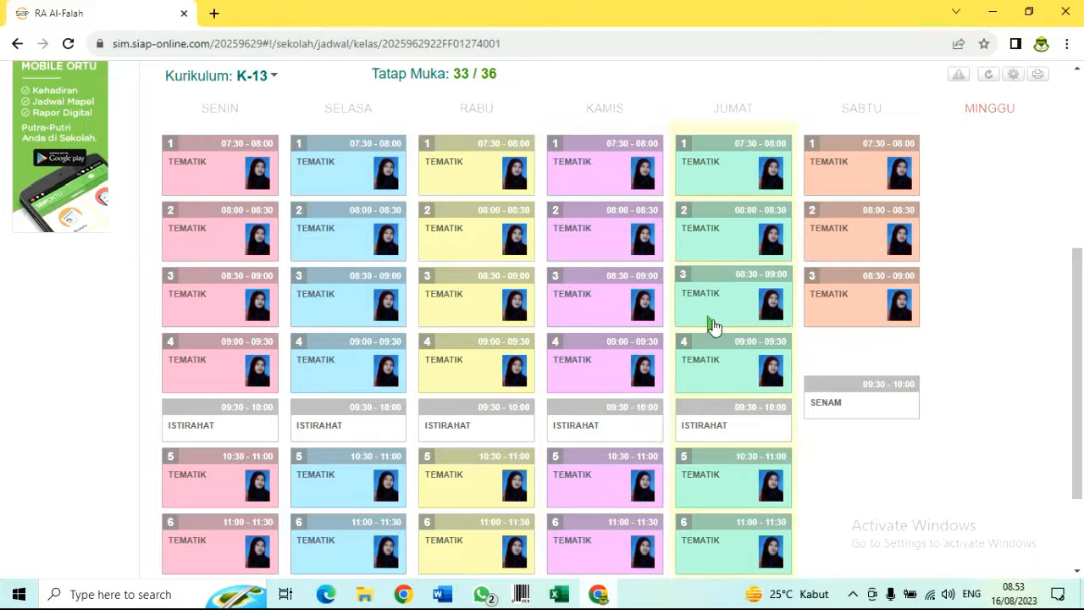
{"action": "left_click", "coordinate": [860, 360]}
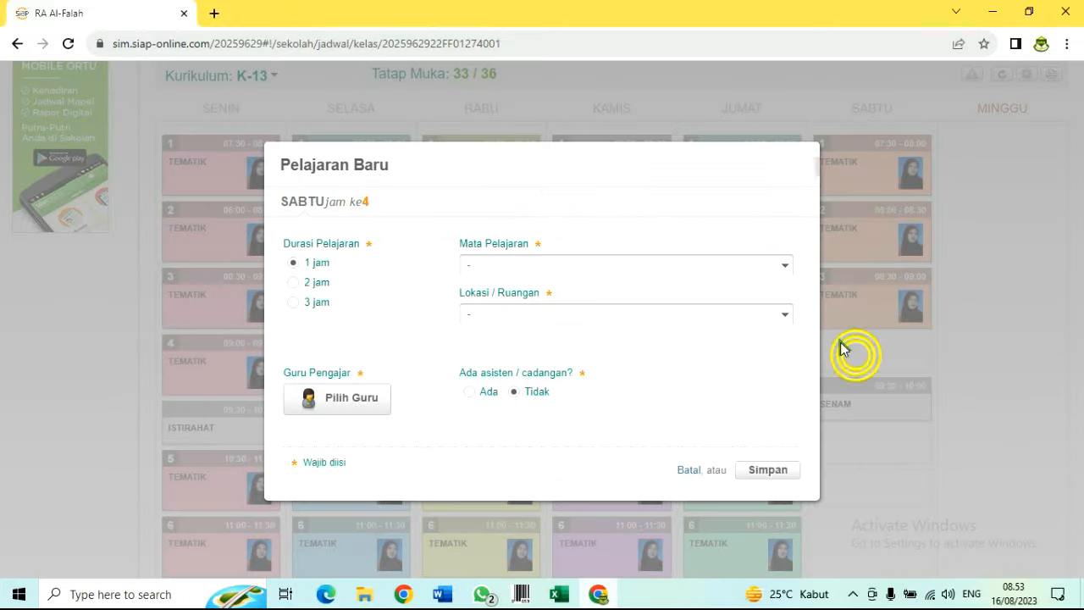
{"action": "left_click", "coordinate": [293, 303]}
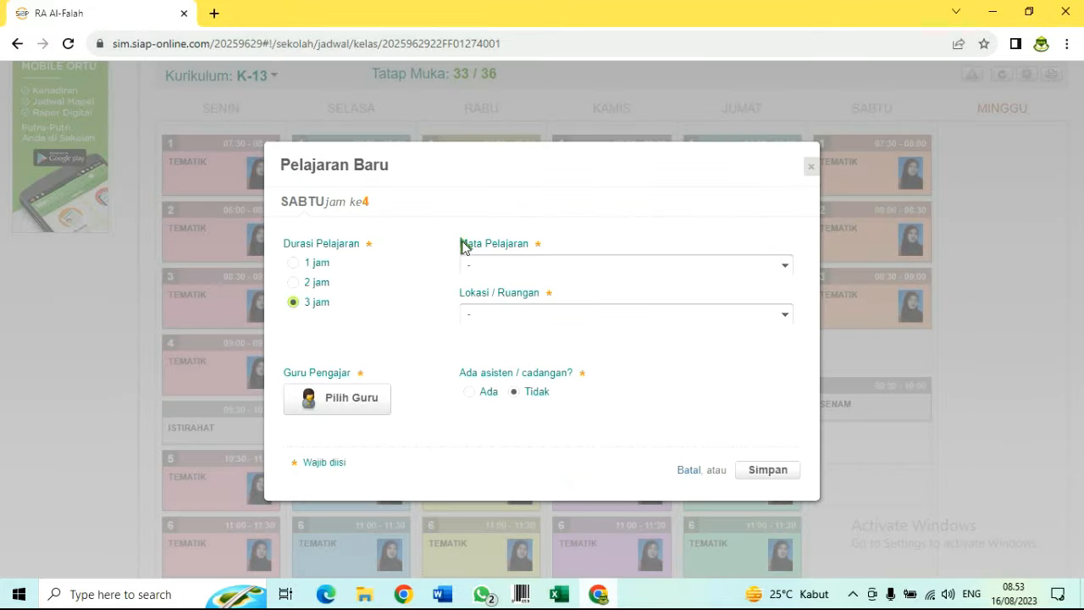
{"action": "left_click", "coordinate": [484, 265]}
{"action": "left_click", "coordinate": [508, 306]}
{"action": "left_click", "coordinate": [366, 398]}
{"action": "left_click", "coordinate": [625, 305]}
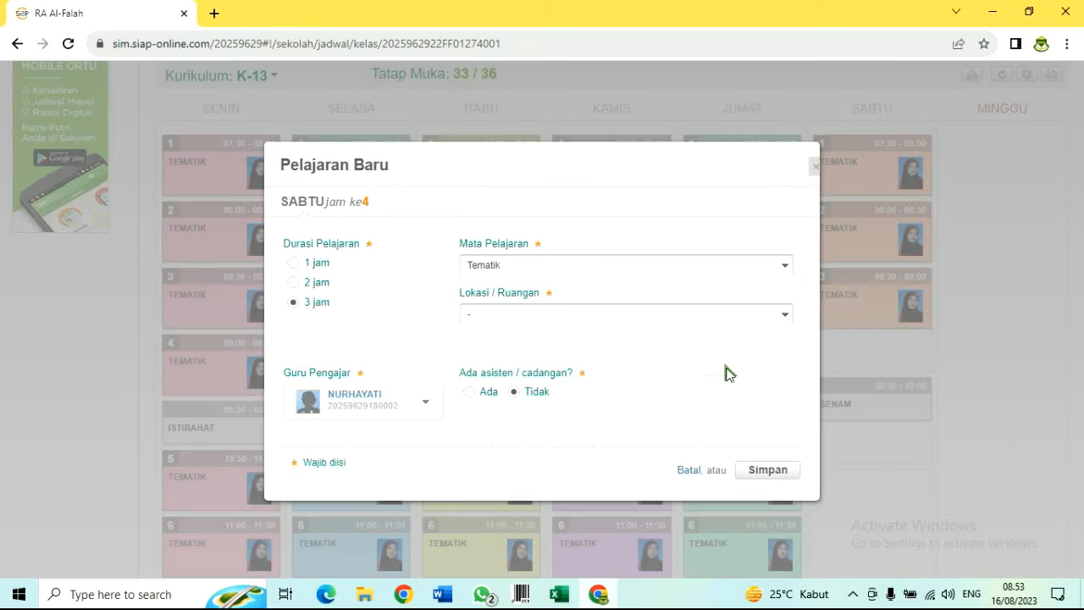
{"action": "left_click", "coordinate": [769, 469]}
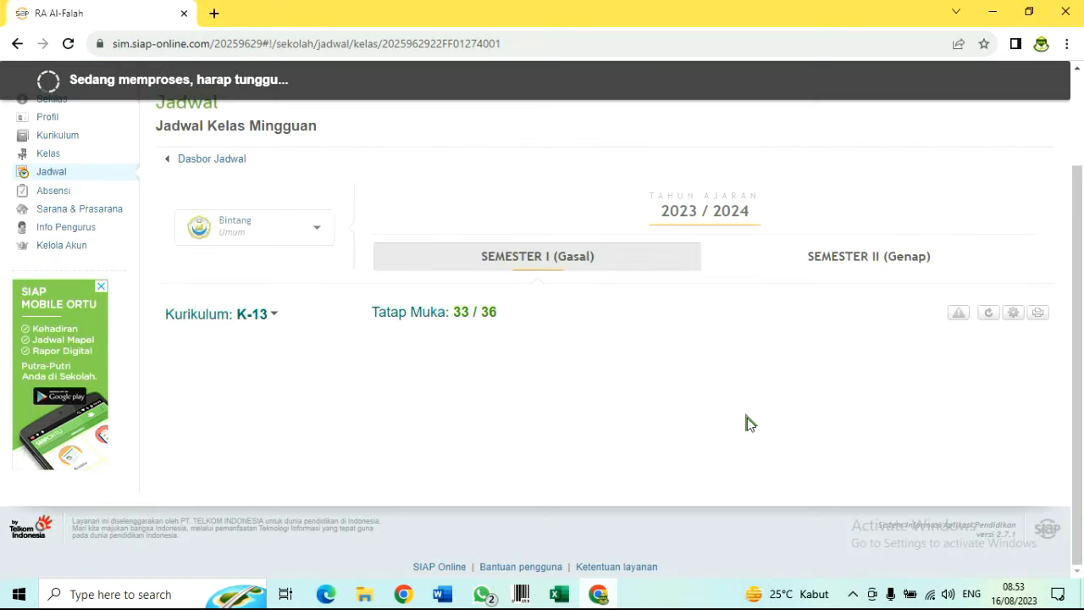
Reassign the 4 jam Tematik lesson starting at Sabtu's first period to the last-listed teacher and save it
{"action": "scroll", "coordinate": [838, 280], "scroll_direction": "down", "scroll_amount": 3}
{"action": "scroll", "coordinate": [844, 277], "scroll_direction": "down", "scroll_amount": 2}
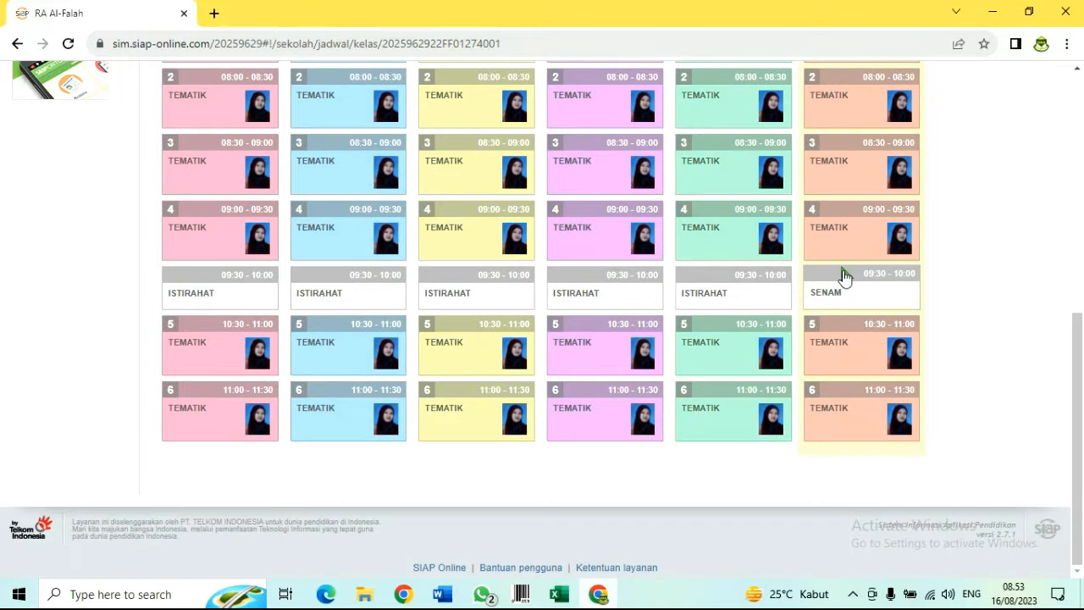
{"action": "scroll", "coordinate": [844, 276], "scroll_direction": "up", "scroll_amount": 2}
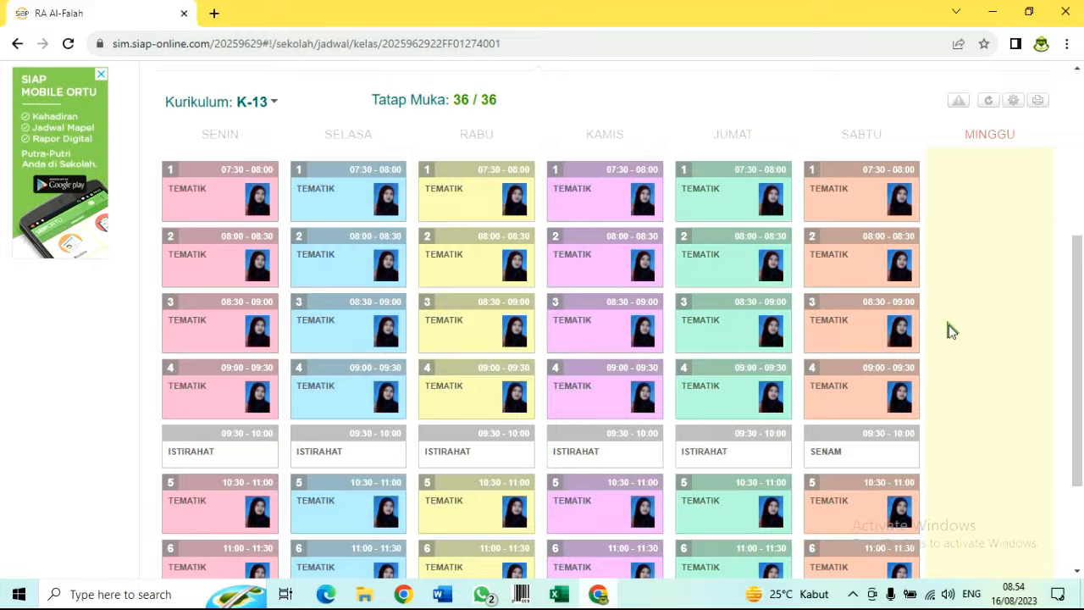
{"action": "left_click", "coordinate": [870, 209]}
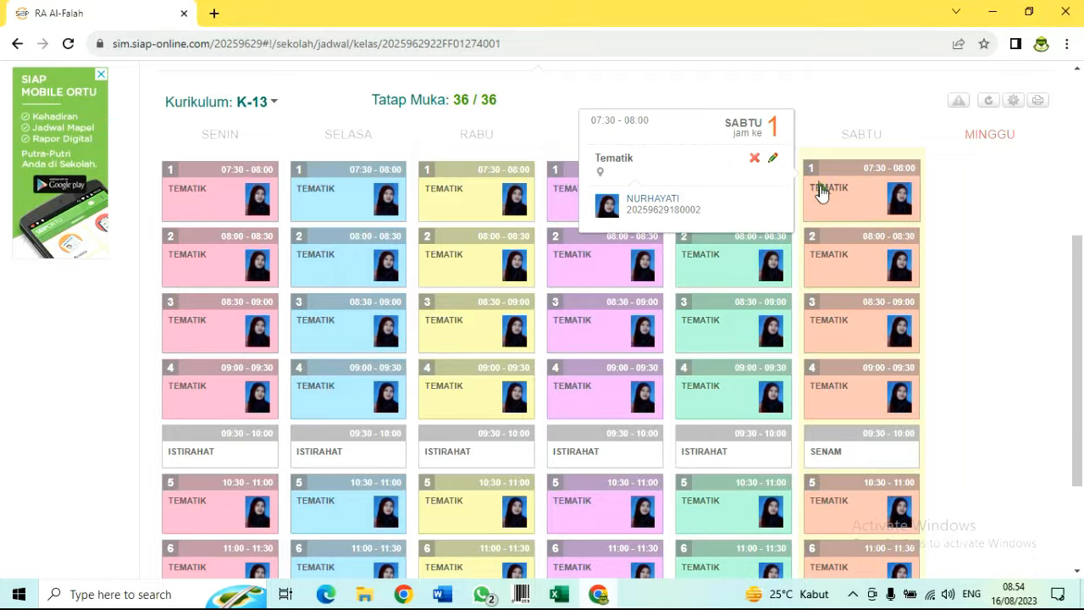
{"action": "left_click", "coordinate": [772, 157]}
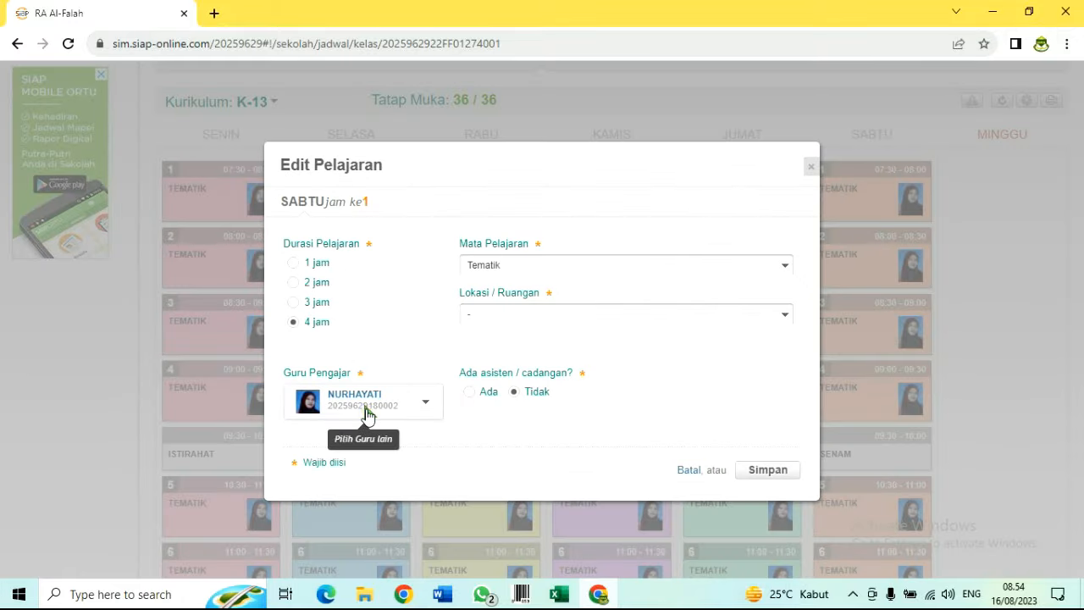
{"action": "left_click", "coordinate": [329, 410]}
{"action": "left_click", "coordinate": [621, 334]}
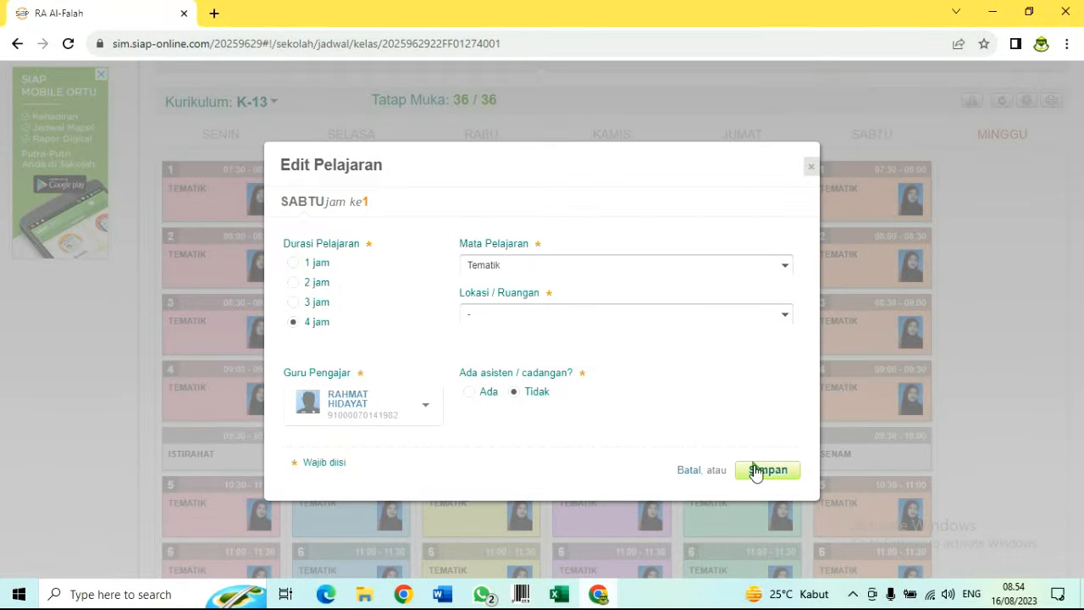
{"action": "left_click", "coordinate": [759, 469]}
Add a 2 jam Tematik lesson at Sabtu's fifth period with the same teacher as Sabtu's first period and save it
{"action": "scroll", "coordinate": [932, 398], "scroll_direction": "down", "scroll_amount": 5}
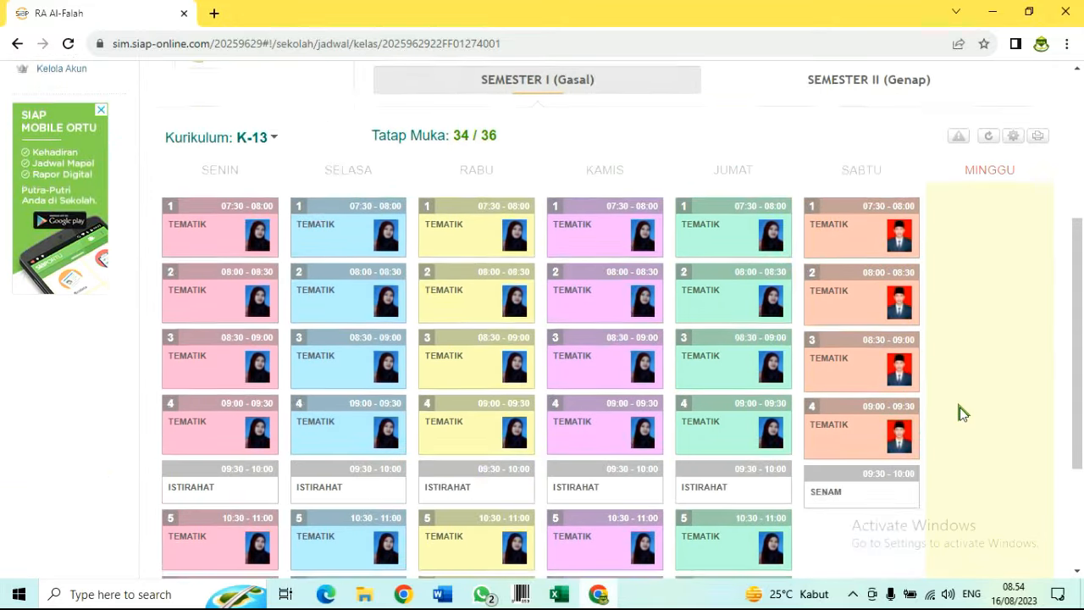
{"action": "left_click", "coordinate": [900, 343]}
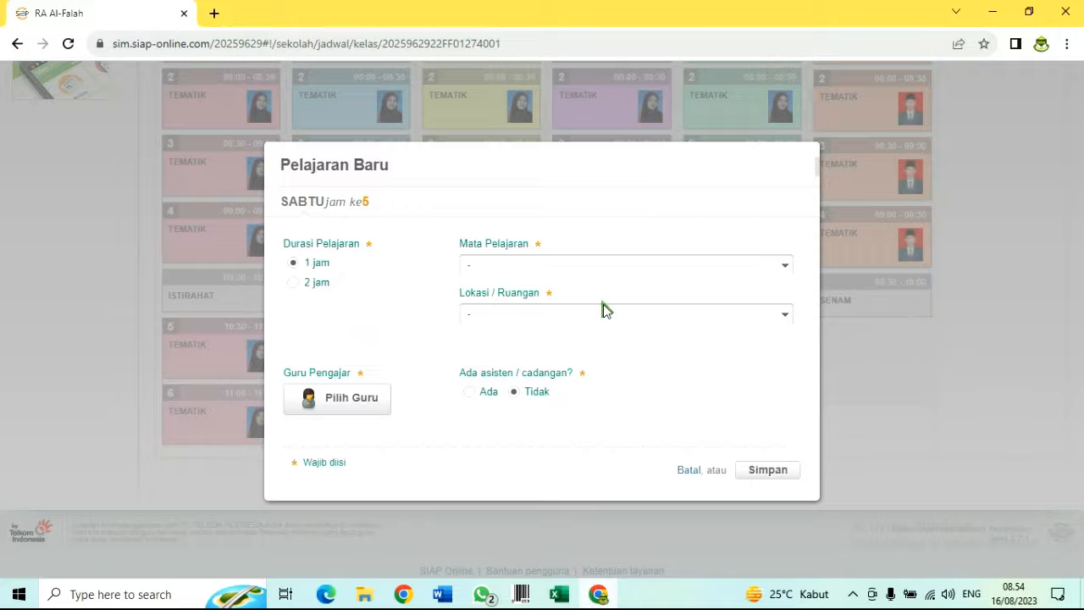
{"action": "left_click", "coordinate": [294, 282]}
{"action": "left_click", "coordinate": [486, 268]}
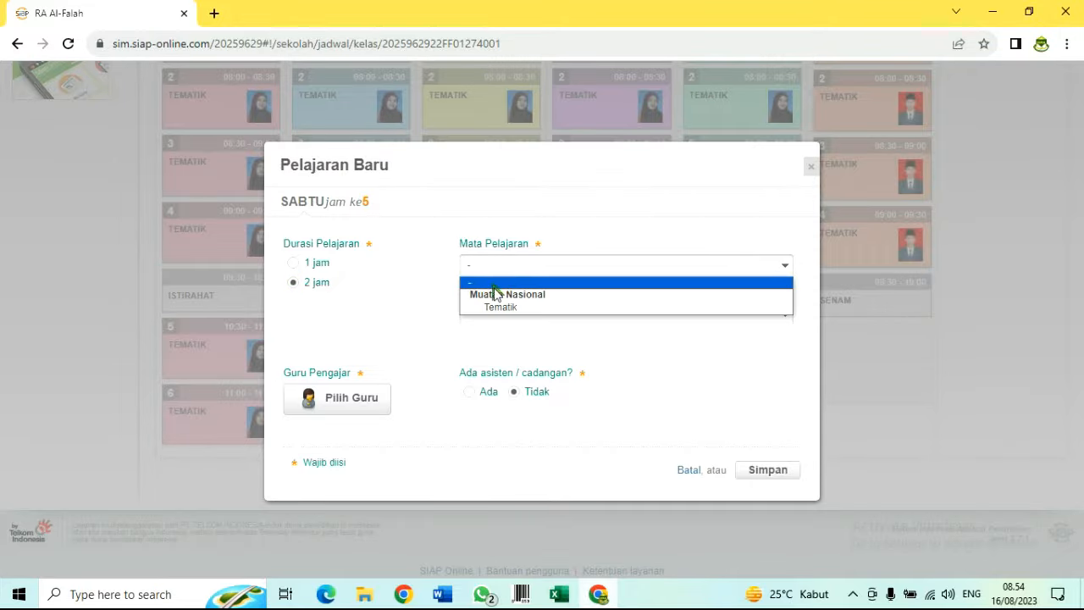
{"action": "left_click", "coordinate": [497, 307]}
{"action": "left_click", "coordinate": [377, 400]}
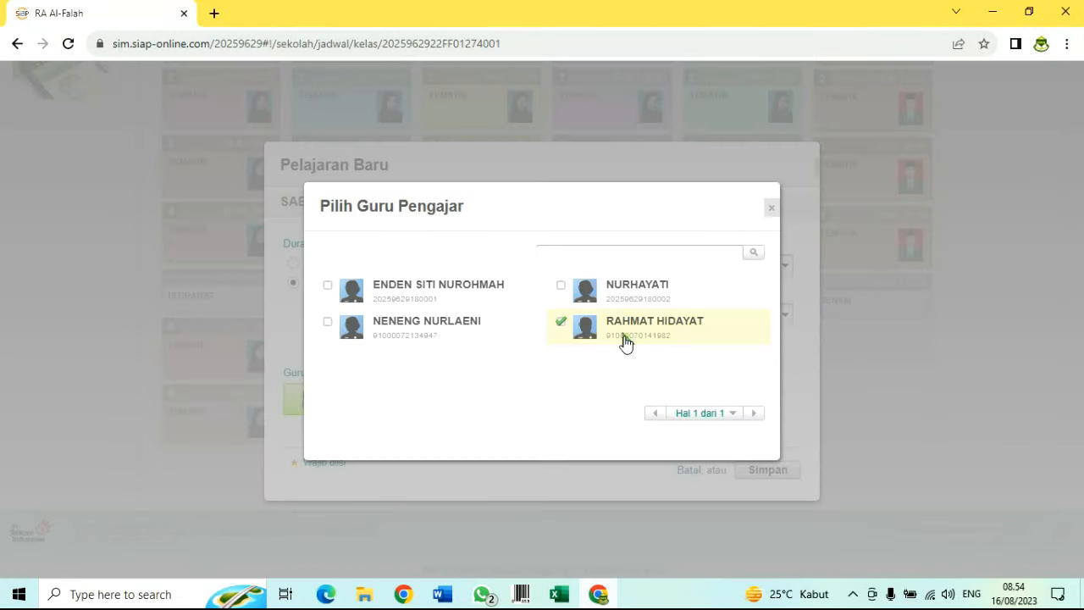
{"action": "left_click", "coordinate": [624, 341]}
{"action": "left_click", "coordinate": [762, 474]}
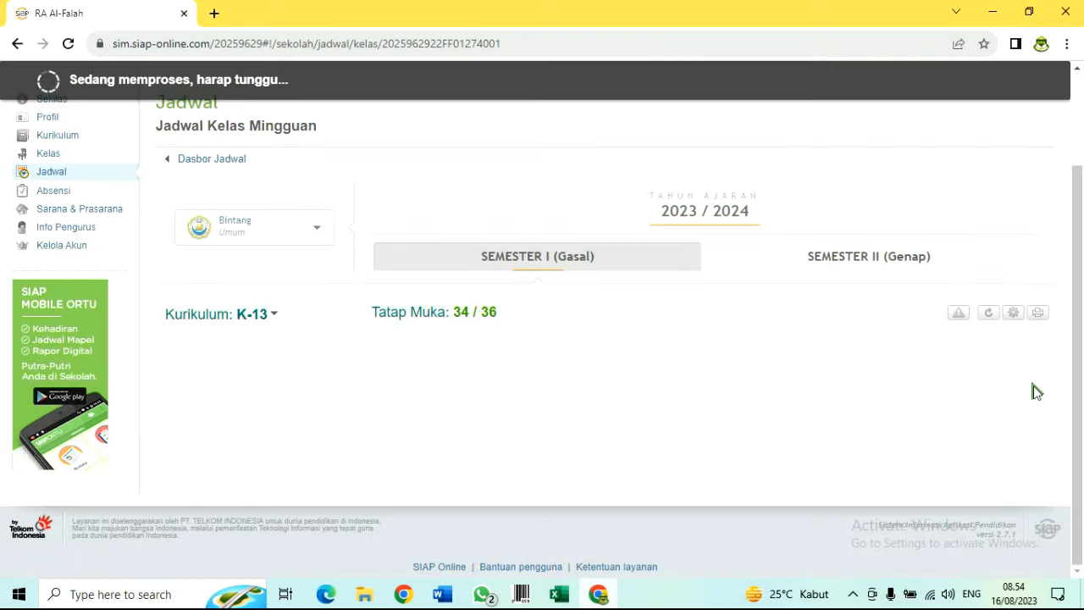
Look over Bintang's weekly schedule and open the list of classes
{"action": "scroll", "coordinate": [923, 368], "scroll_direction": "down", "scroll_amount": 4}
{"action": "scroll", "coordinate": [940, 380], "scroll_direction": "up", "scroll_amount": 4}
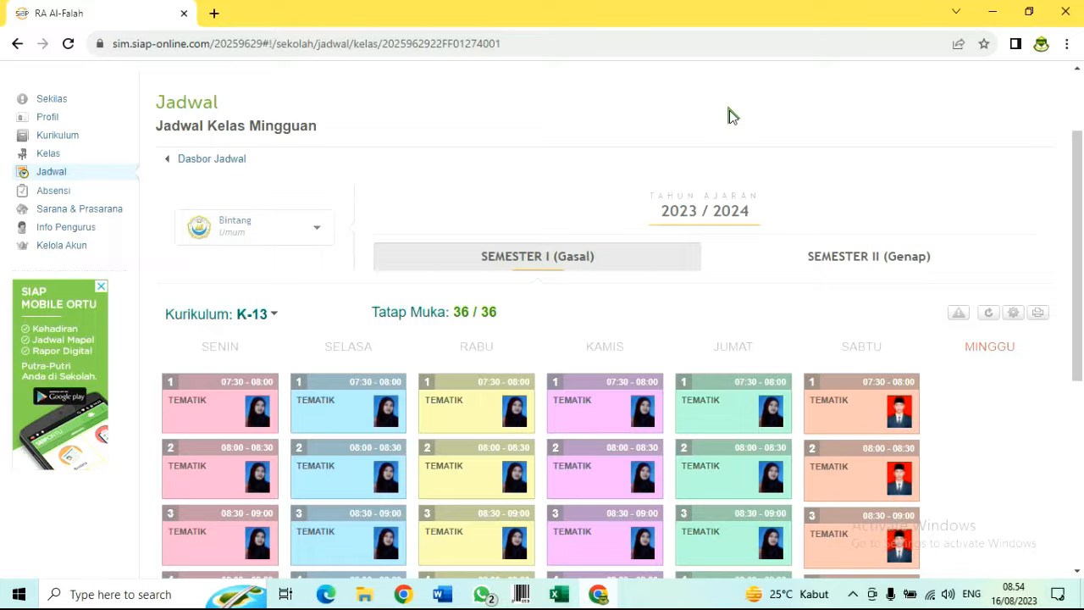
{"action": "left_click", "coordinate": [48, 155]}
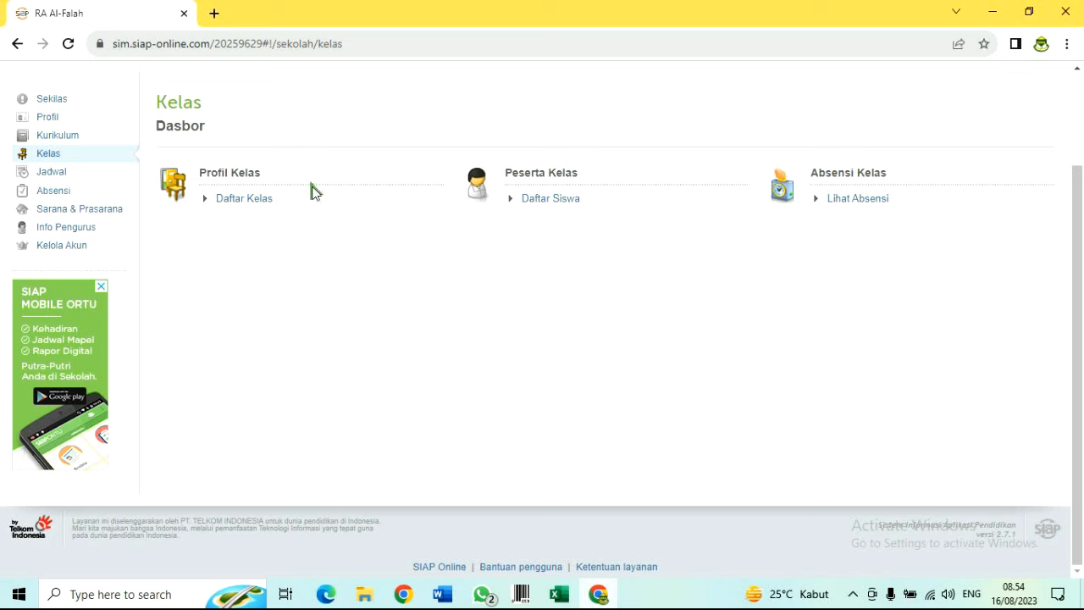
{"action": "left_click", "coordinate": [234, 201]}
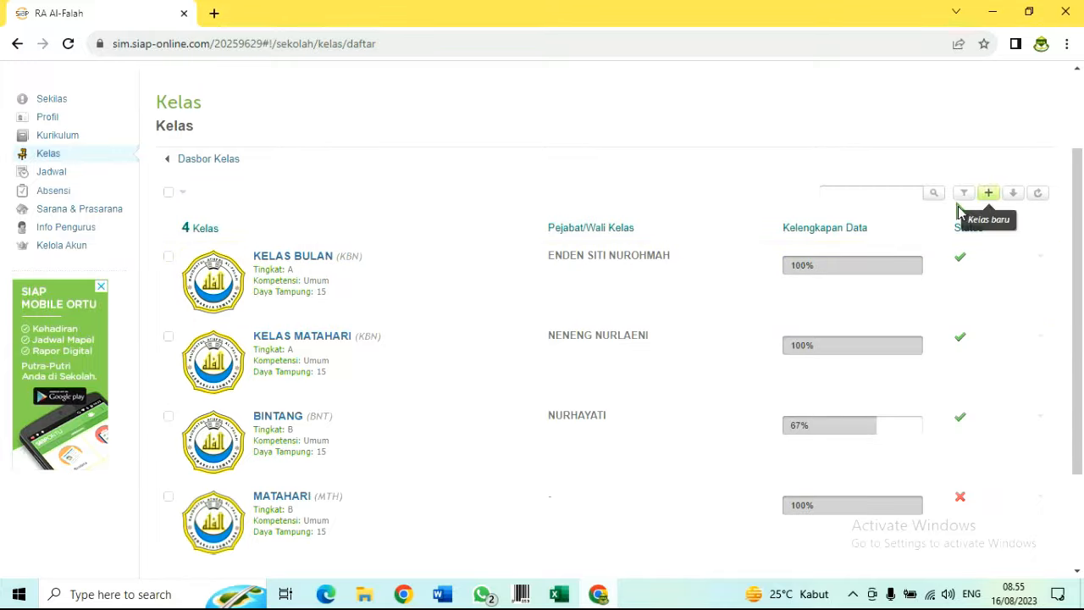
Review Bintang's student list and view its add-students dialog without adding anyone
{"action": "left_click", "coordinate": [57, 157]}
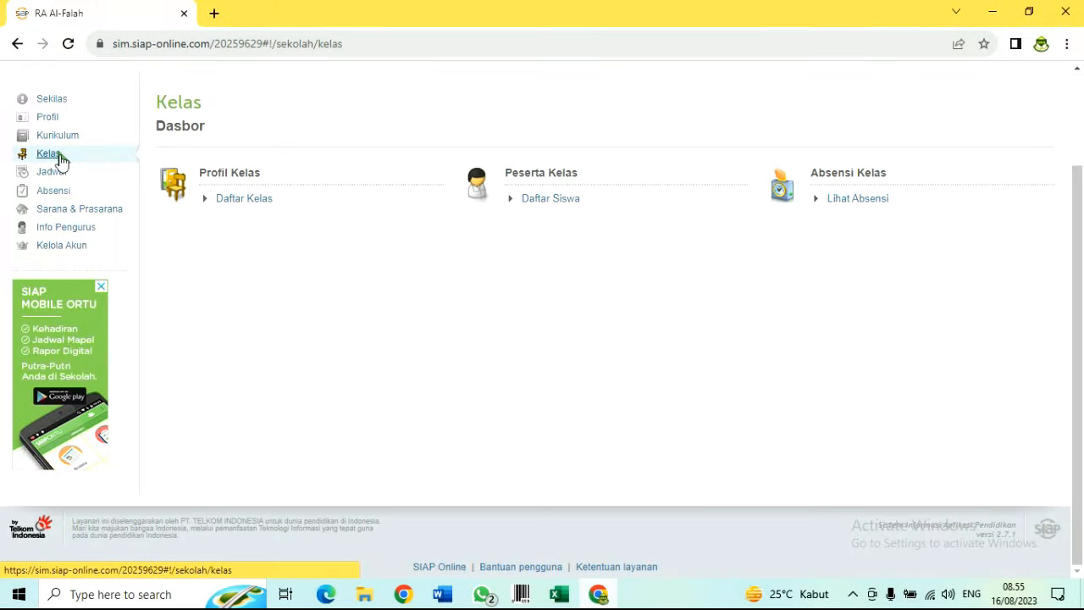
{"action": "left_click", "coordinate": [539, 198]}
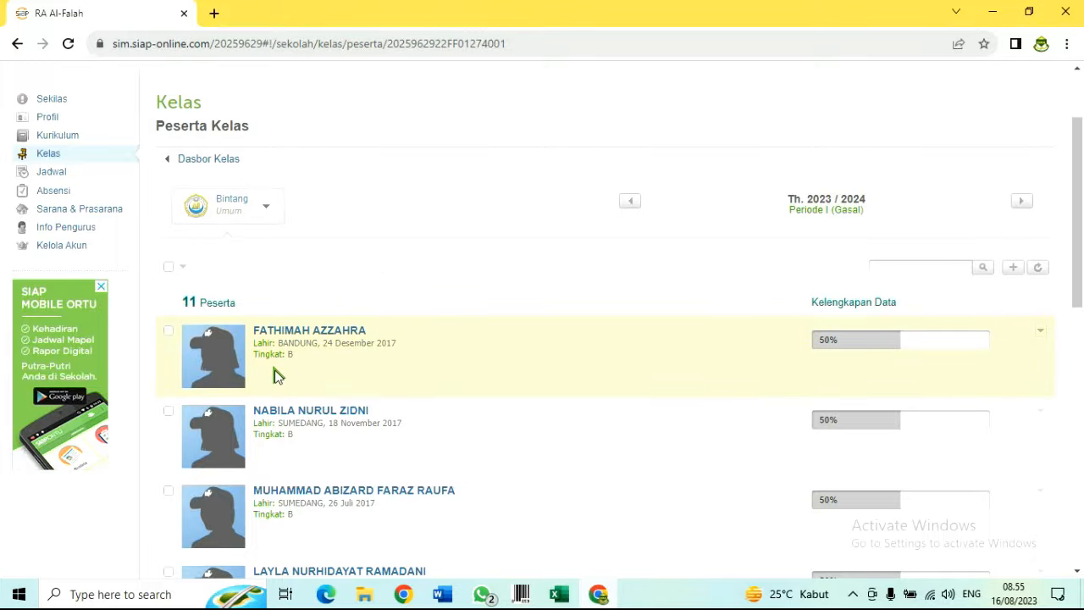
{"action": "scroll", "coordinate": [279, 368], "scroll_direction": "down", "scroll_amount": 2}
{"action": "scroll", "coordinate": [278, 369], "scroll_direction": "up", "scroll_amount": 1}
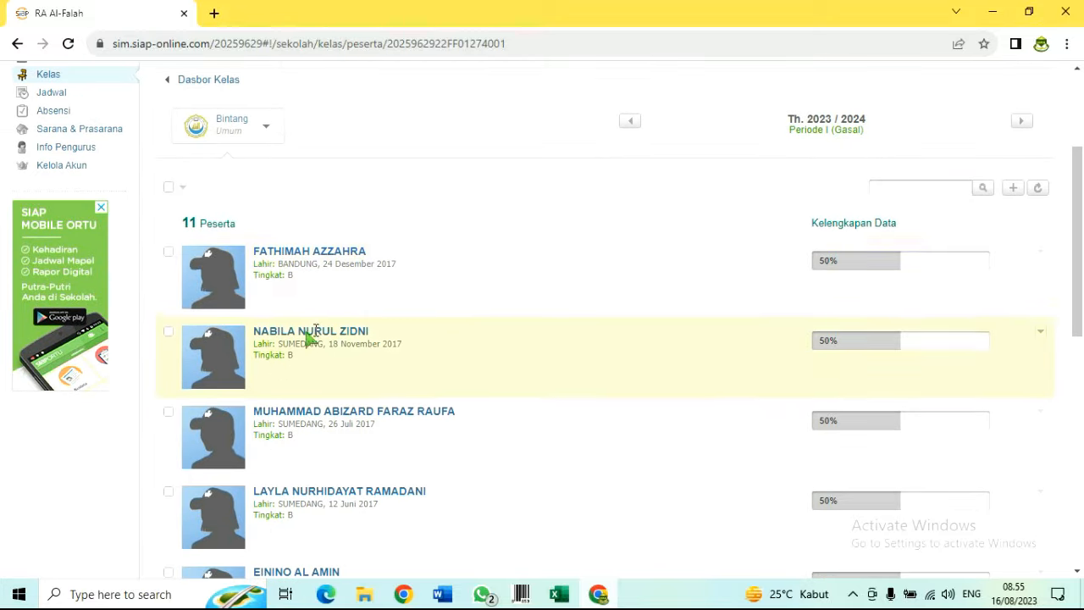
{"action": "left_click", "coordinate": [1014, 189]}
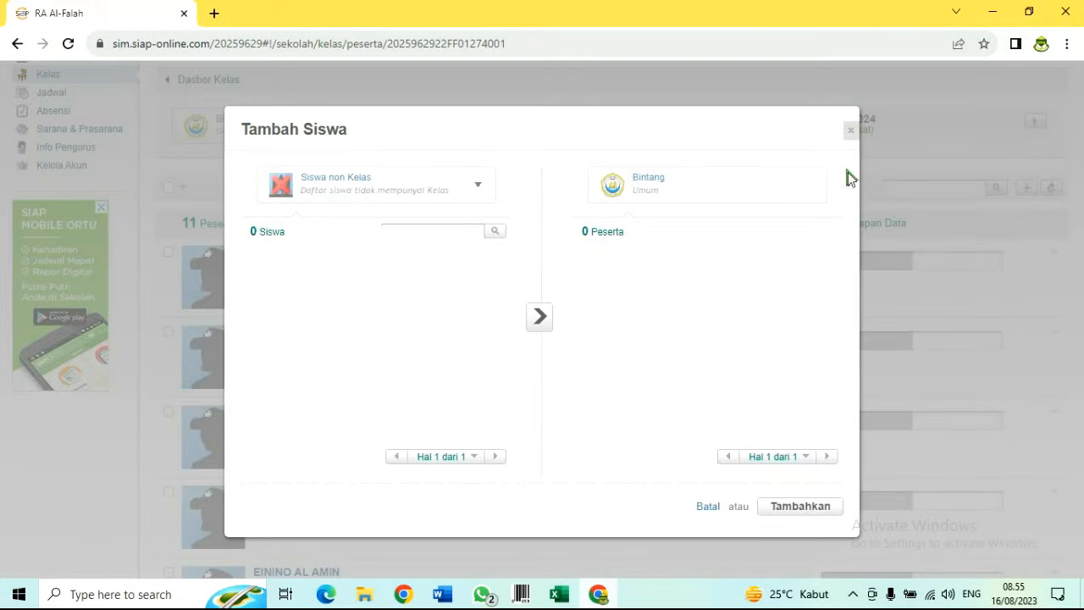
{"action": "left_click", "coordinate": [850, 130]}
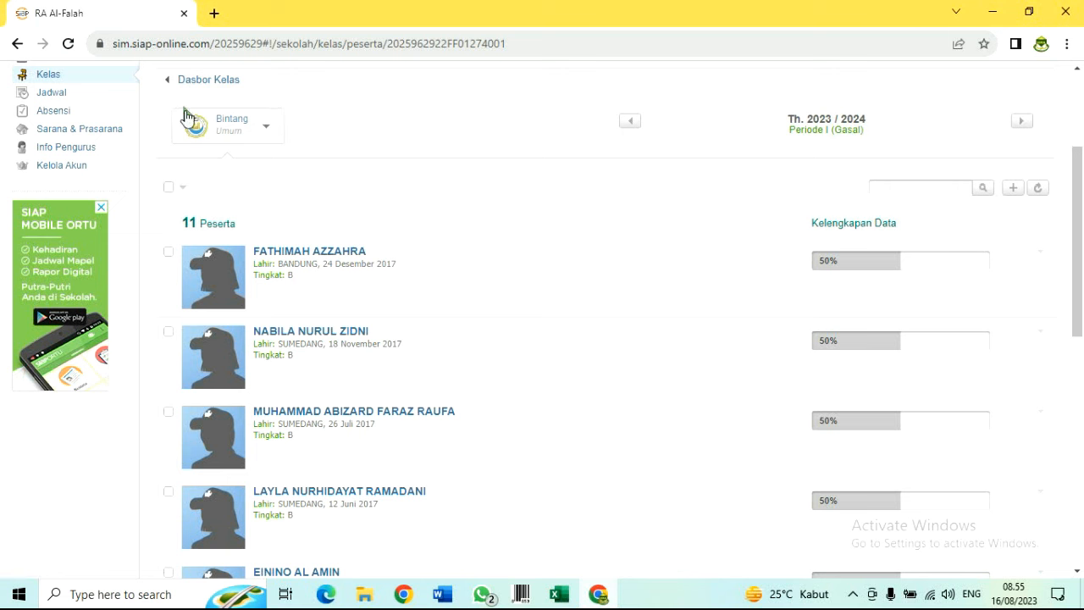
{"action": "scroll", "coordinate": [545, 218], "scroll_direction": "up", "scroll_amount": 3}
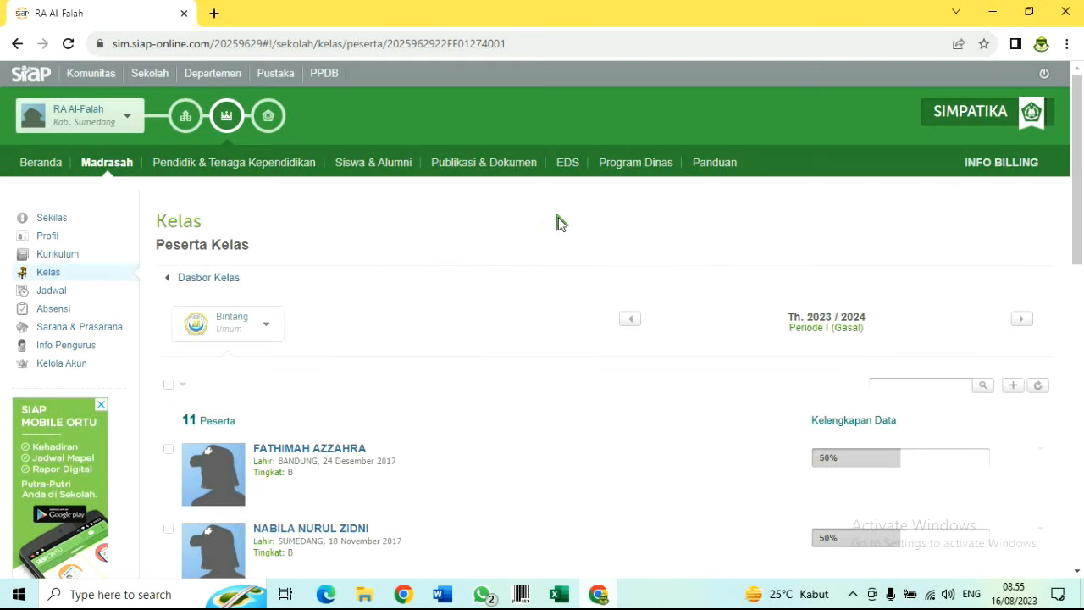
Log out of the madrasah account and sign in to SIAP Online with the prefilled account credentials
{"action": "scroll", "coordinate": [556, 223], "scroll_direction": "down", "scroll_amount": 2}
{"action": "scroll", "coordinate": [557, 223], "scroll_direction": "up", "scroll_amount": 2}
{"action": "left_click", "coordinate": [1044, 73]}
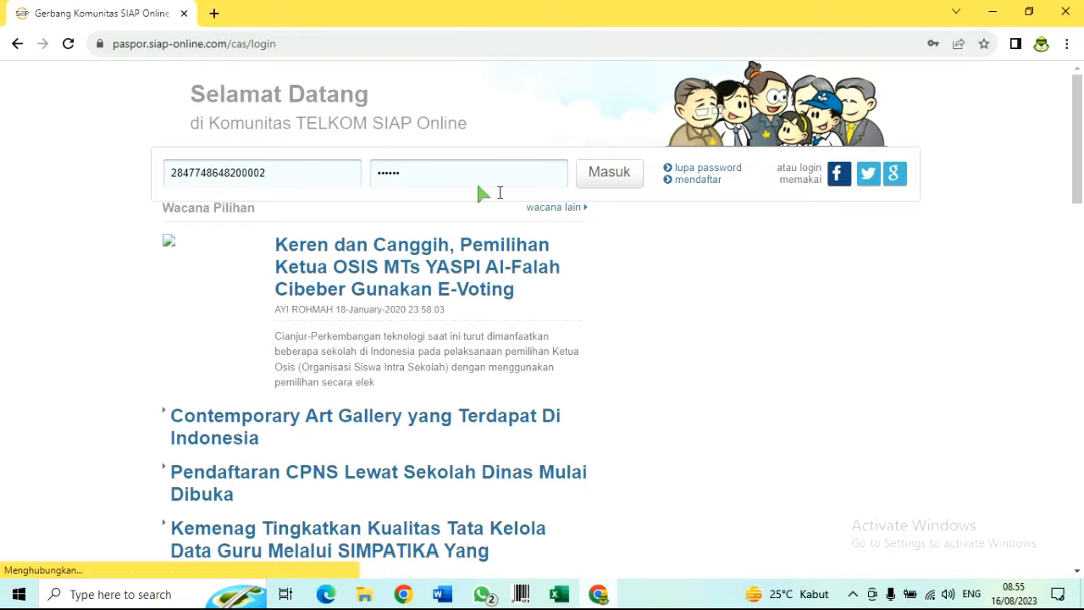
{"action": "left_click", "coordinate": [599, 175]}
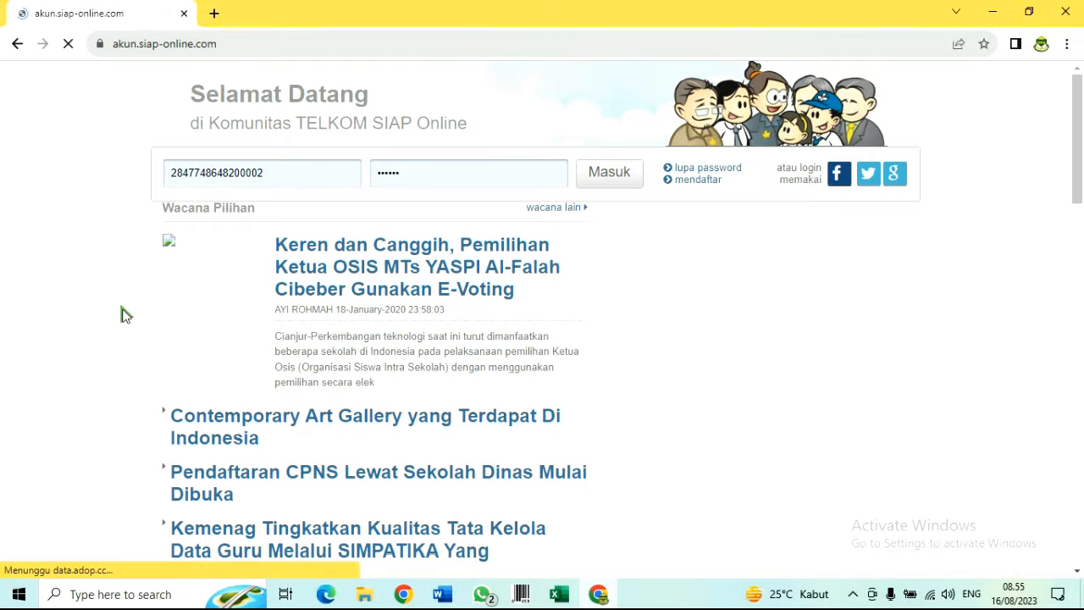
{"action": "scroll", "coordinate": [340, 396], "scroll_direction": "down", "scroll_amount": 2}
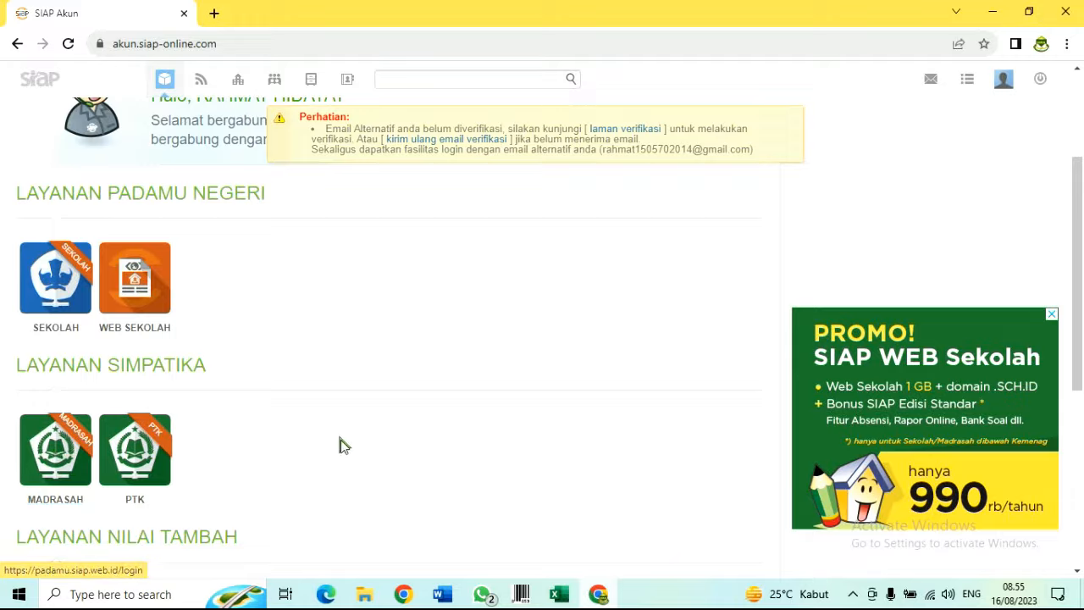
Open the SIMPATIKA PTK service and go to its Analisa Tunjangan page
{"action": "left_click", "coordinate": [134, 457]}
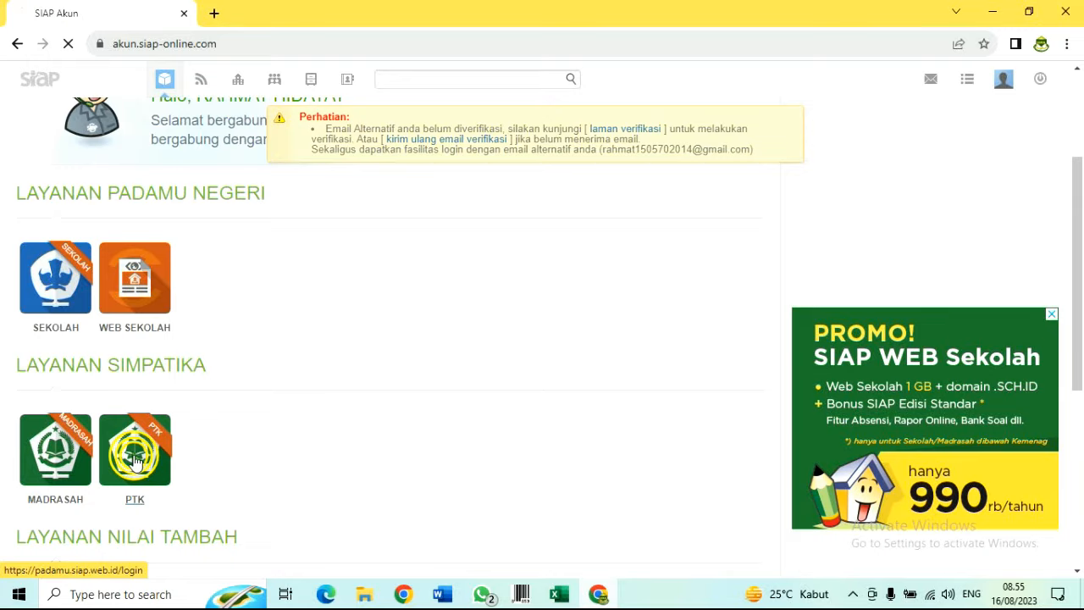
{"action": "scroll", "coordinate": [353, 279], "scroll_direction": "down", "scroll_amount": 3}
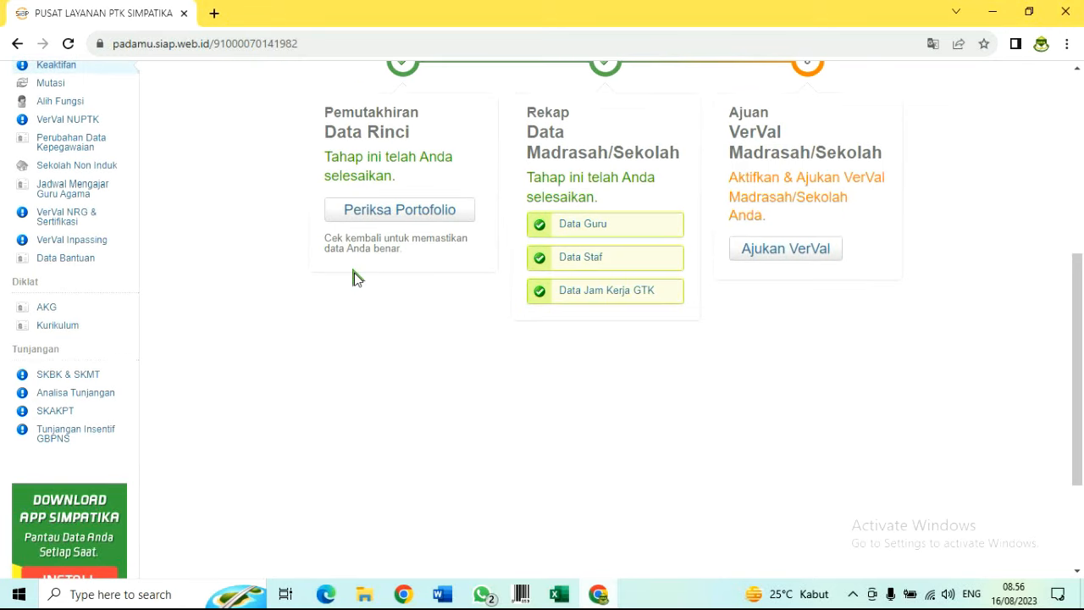
{"action": "left_click", "coordinate": [75, 393]}
Examine the allowance analysis: the JTM totals, additional duties, requirement validation and eligibility conclusion
{"action": "scroll", "coordinate": [644, 302], "scroll_direction": "down", "scroll_amount": 10}
{"action": "scroll", "coordinate": [646, 298], "scroll_direction": "up", "scroll_amount": 1}
{"action": "scroll", "coordinate": [646, 298], "scroll_direction": "down", "scroll_amount": 2}
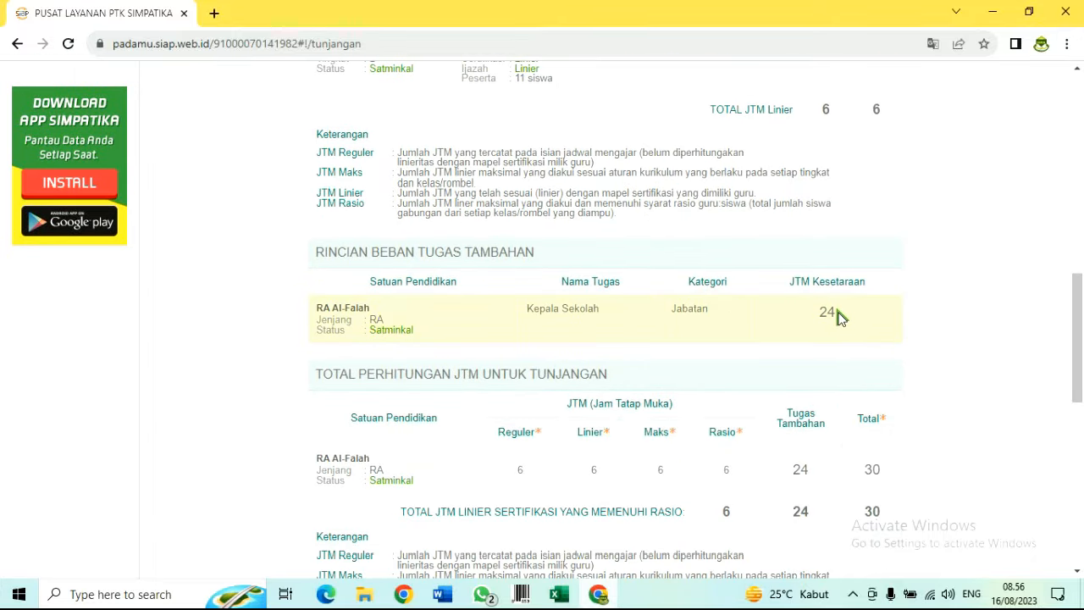
{"action": "scroll", "coordinate": [727, 428], "scroll_direction": "down", "scroll_amount": 1}
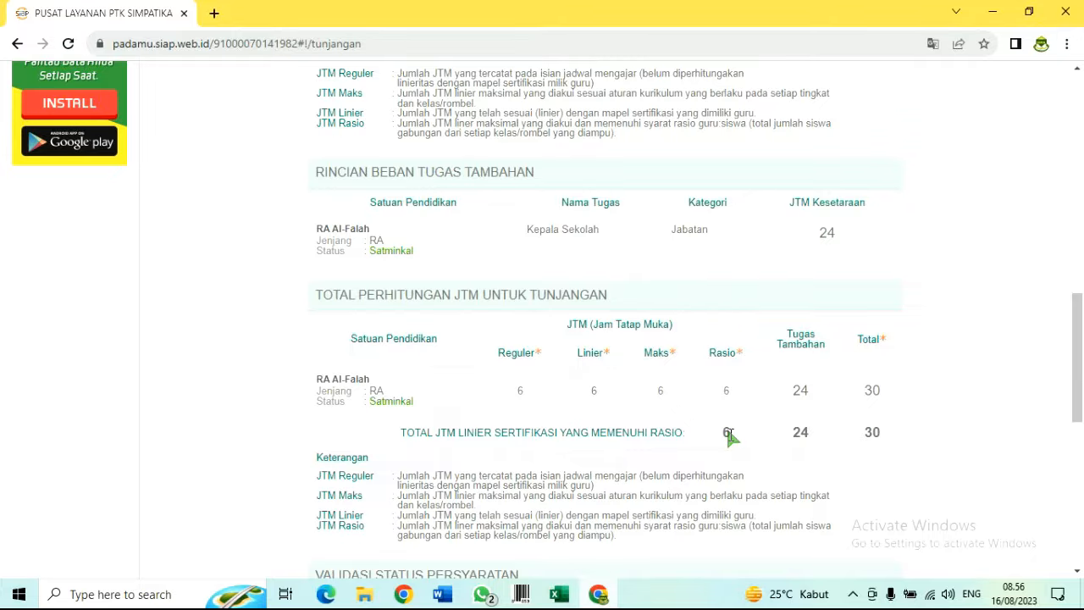
{"action": "scroll", "coordinate": [729, 432], "scroll_direction": "down", "scroll_amount": 5}
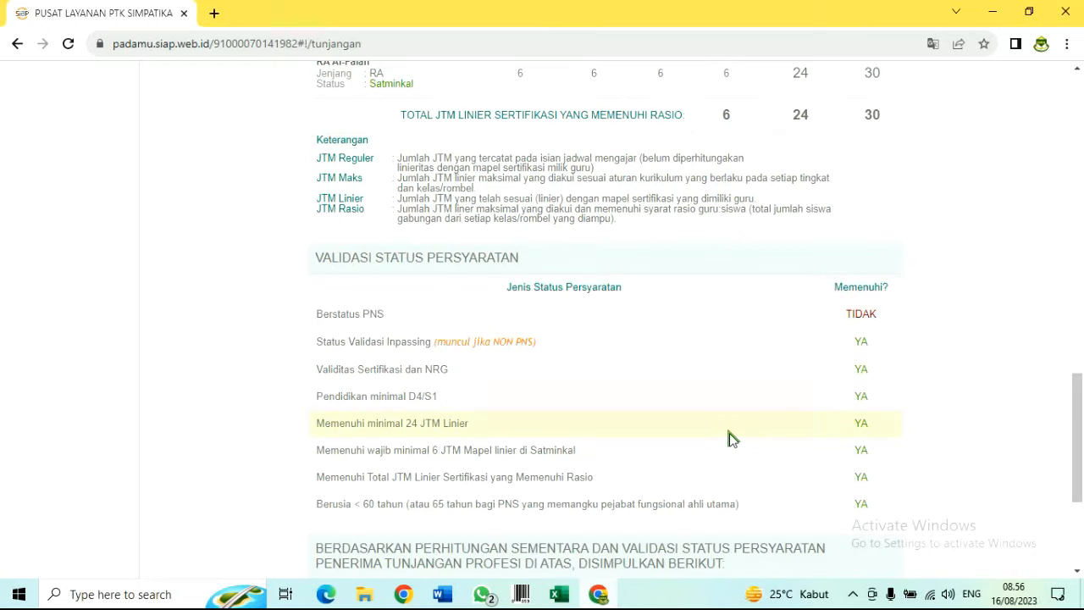
{"action": "scroll", "coordinate": [731, 437], "scroll_direction": "down", "scroll_amount": 2}
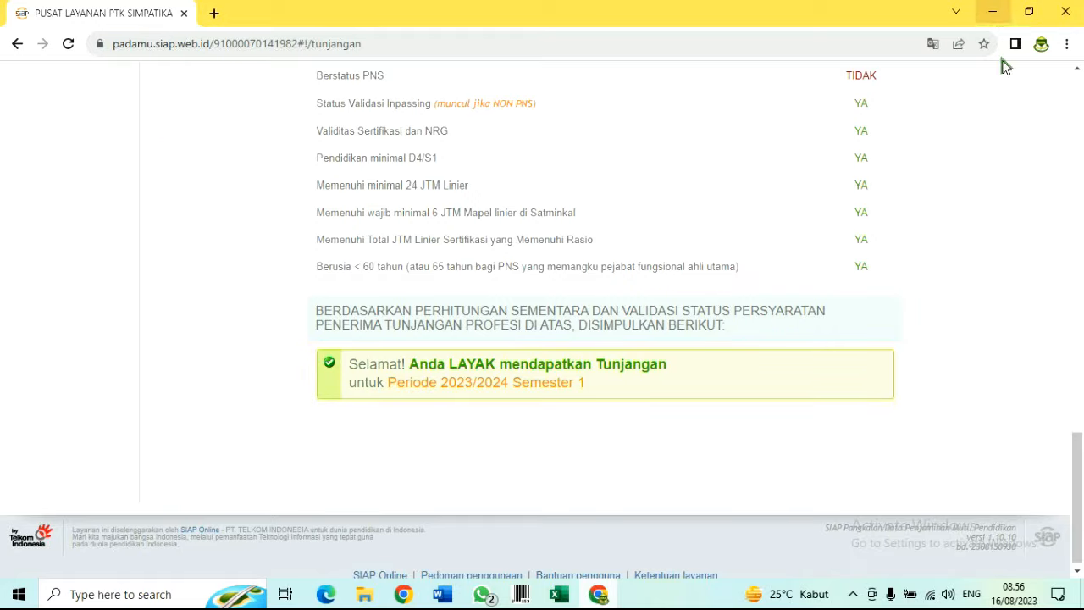
{"action": "scroll", "coordinate": [998, 322], "scroll_direction": "up", "scroll_amount": 4}
{"action": "scroll", "coordinate": [999, 325], "scroll_direction": "up", "scroll_amount": 4}
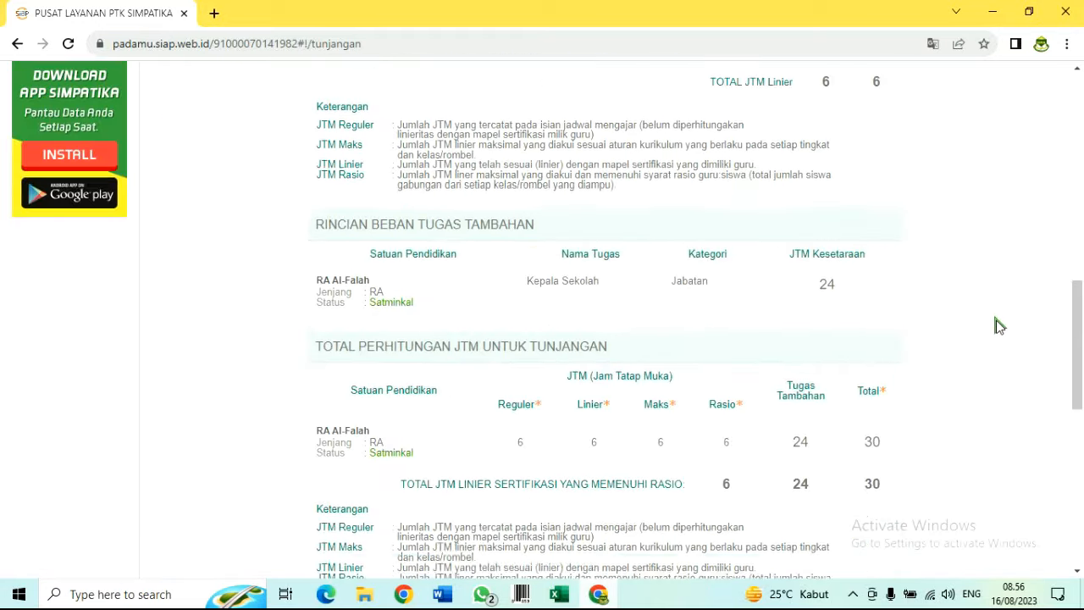